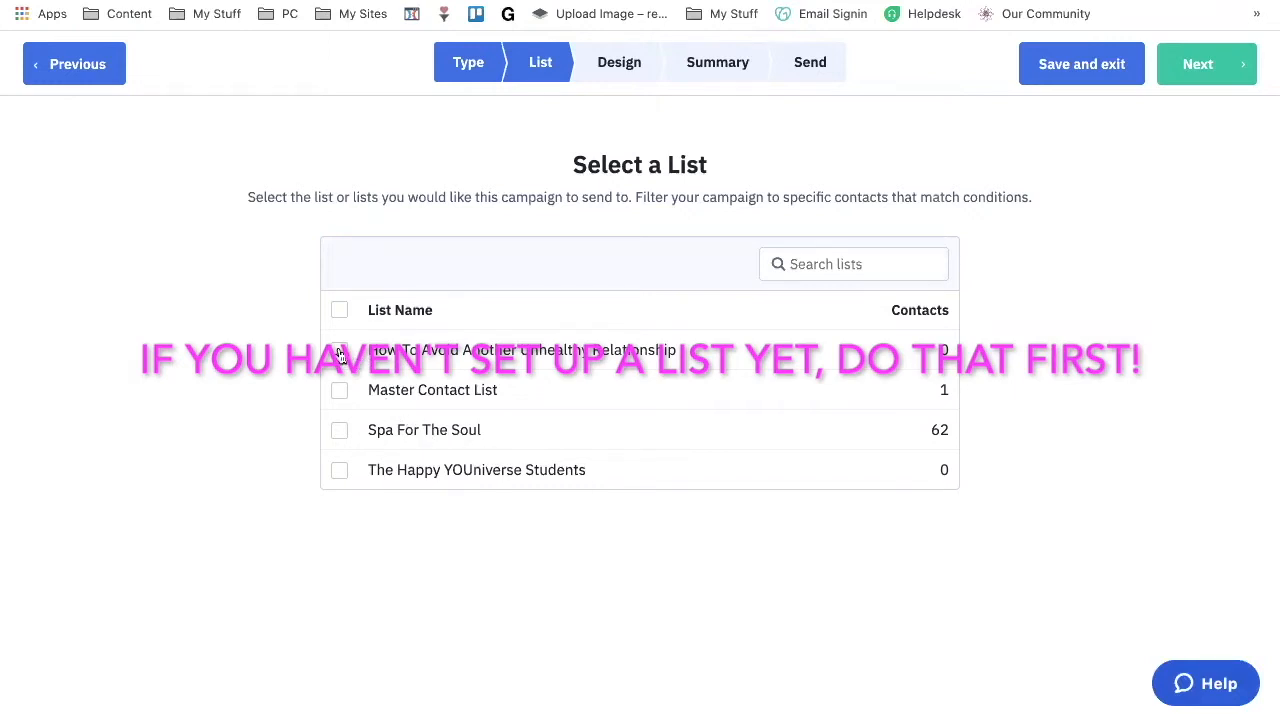
click(339, 351)
click(339, 390)
click(339, 430)
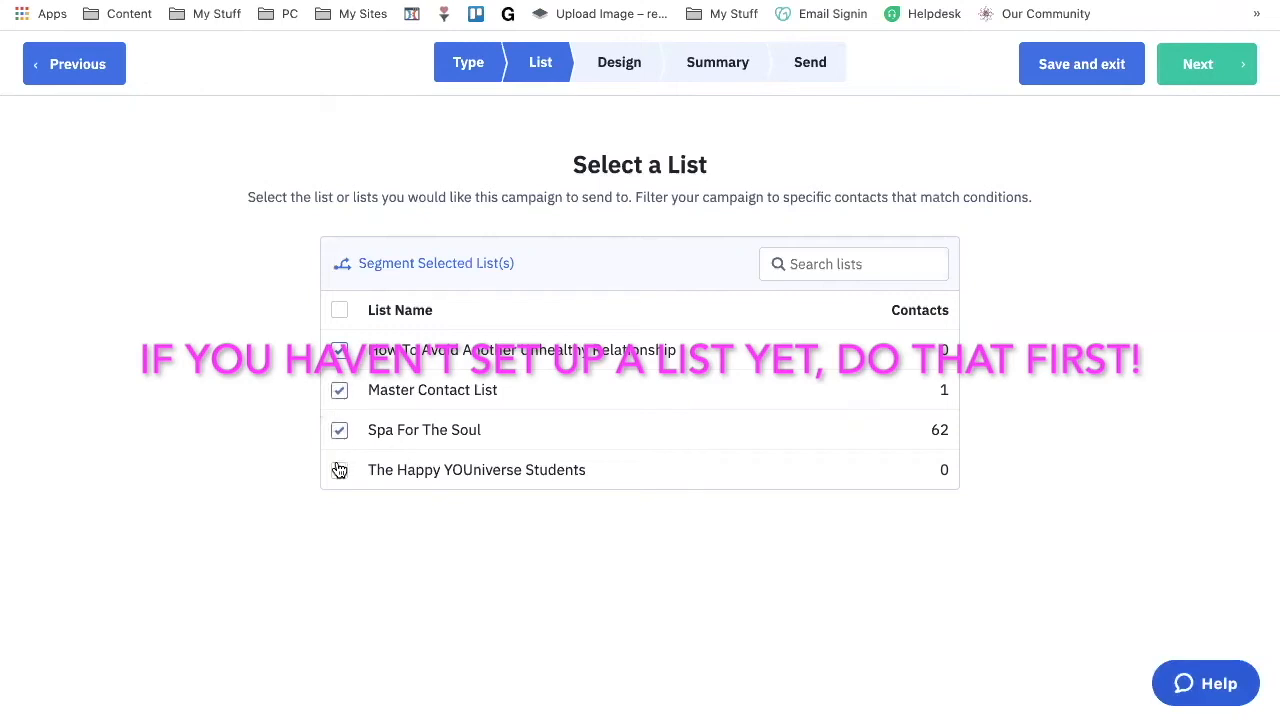
click(339, 470)
click(340, 356)
click(339, 391)
click(339, 431)
click(338, 476)
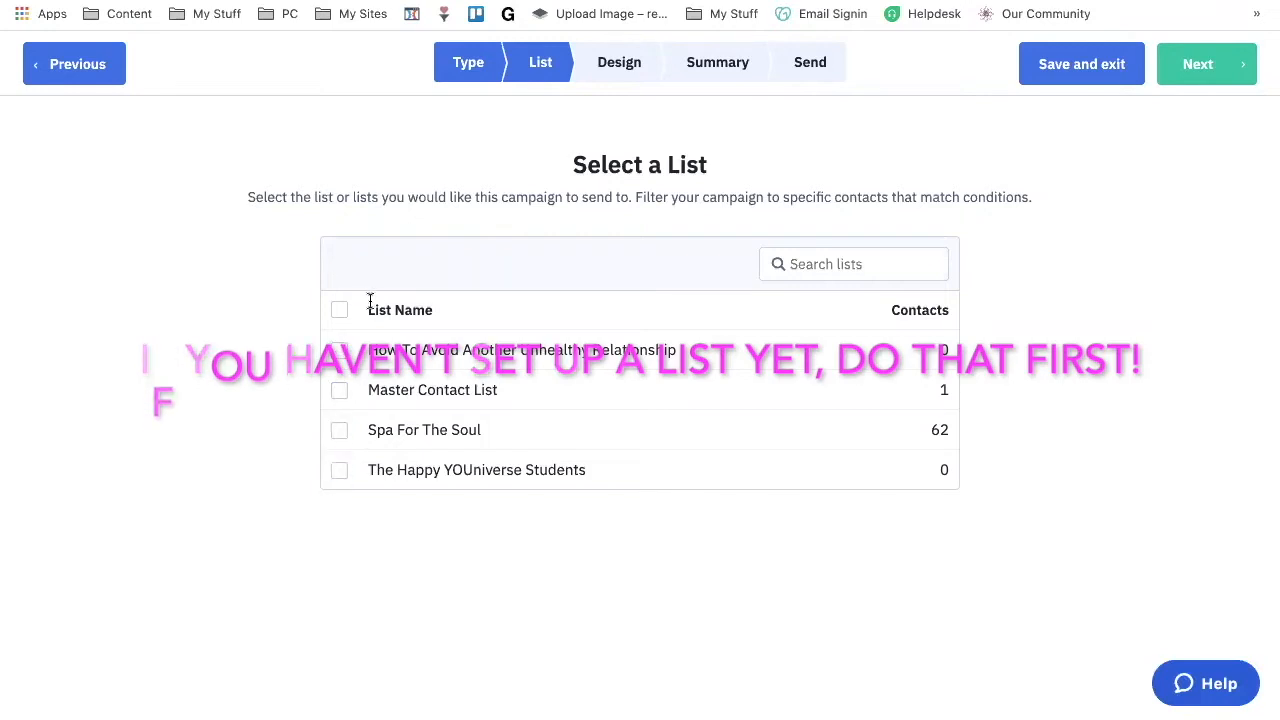
Step: Choose the "How To Avoid Another Unhealthy Relationship" list as the campaign's recipients and continue to the design stage
click(339, 352)
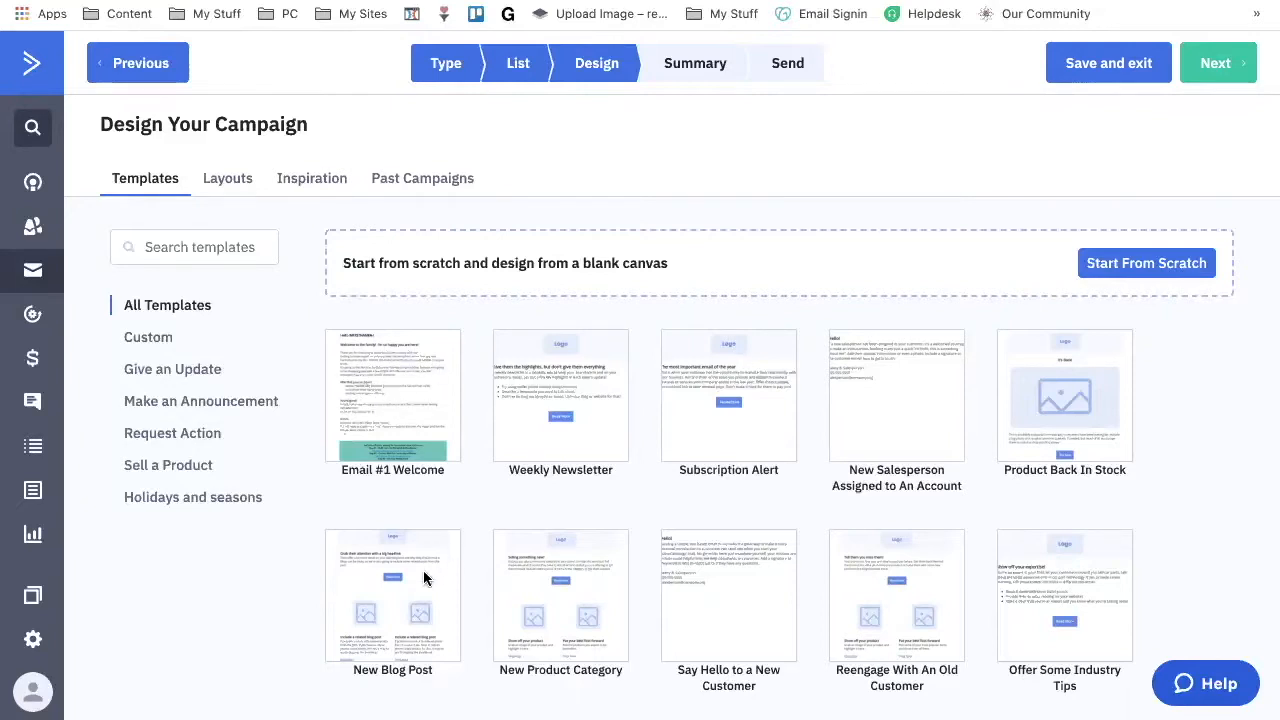
Step: Browse all the campaign templates and preview the full Email #1 Welcome design
scroll(403, 584, down, 3)
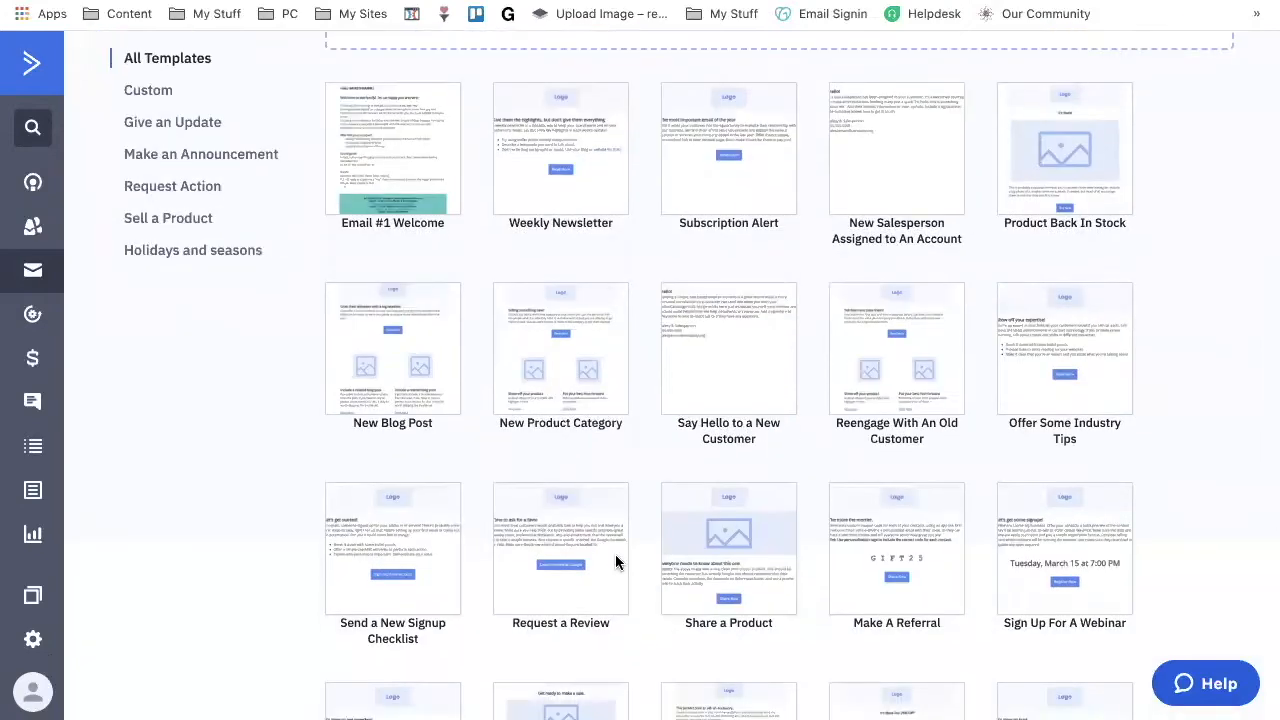
scroll(615, 563, down, 2)
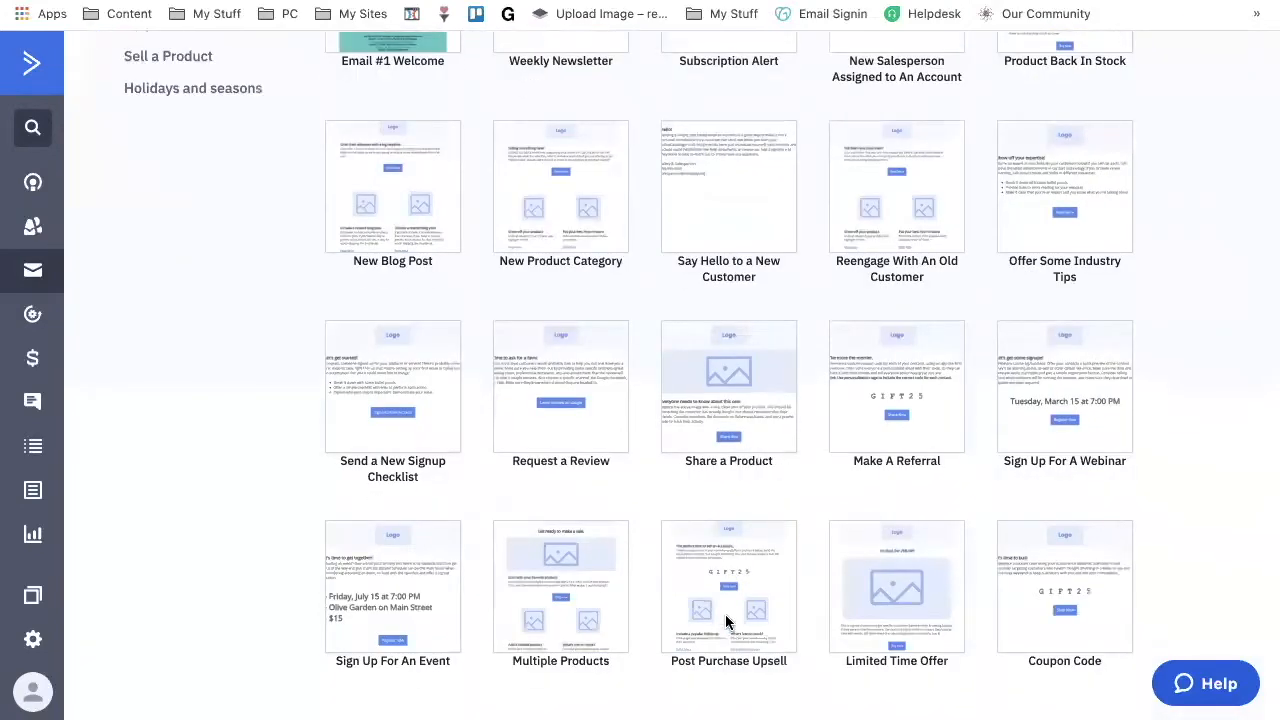
scroll(727, 621, down, 2)
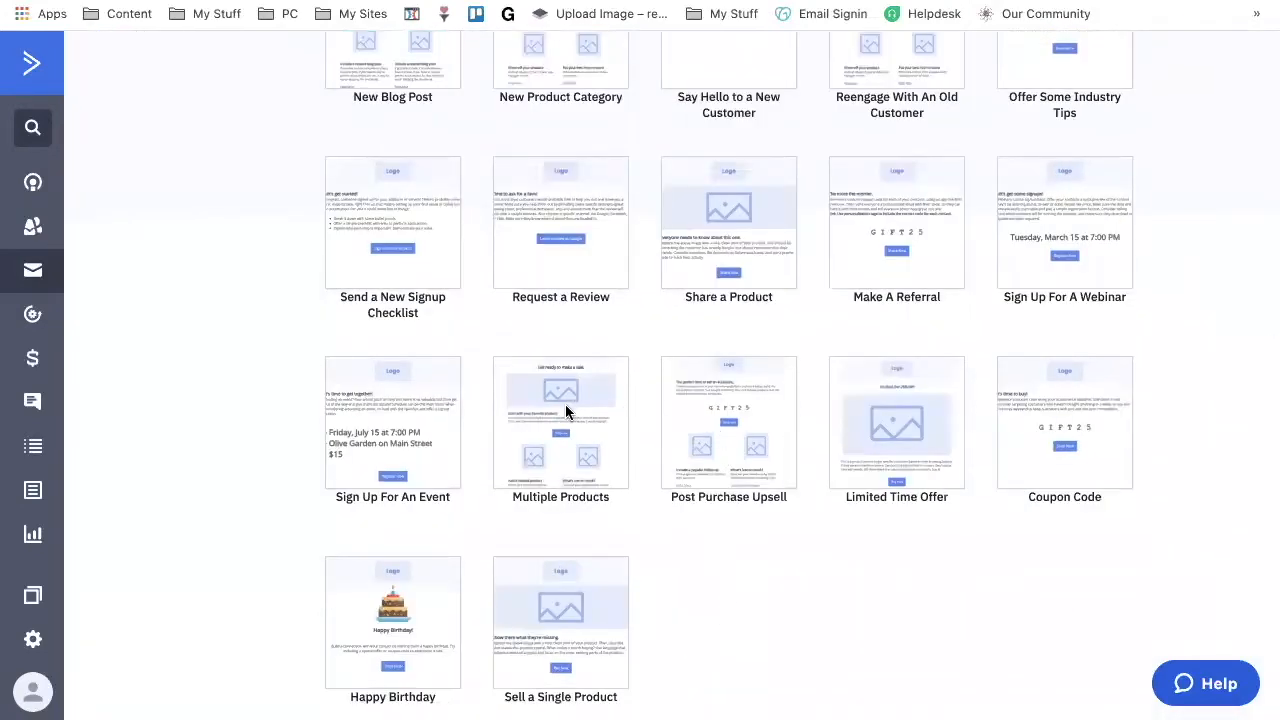
scroll(563, 251, up, 5)
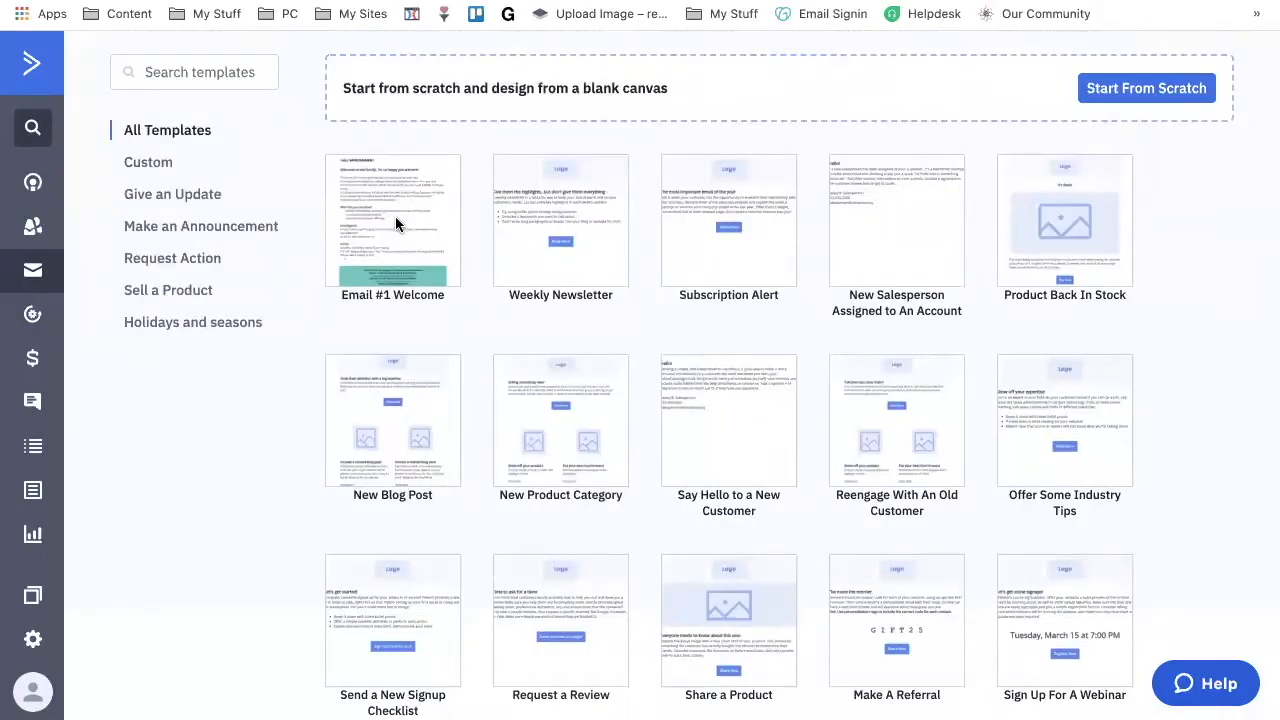
click(397, 218)
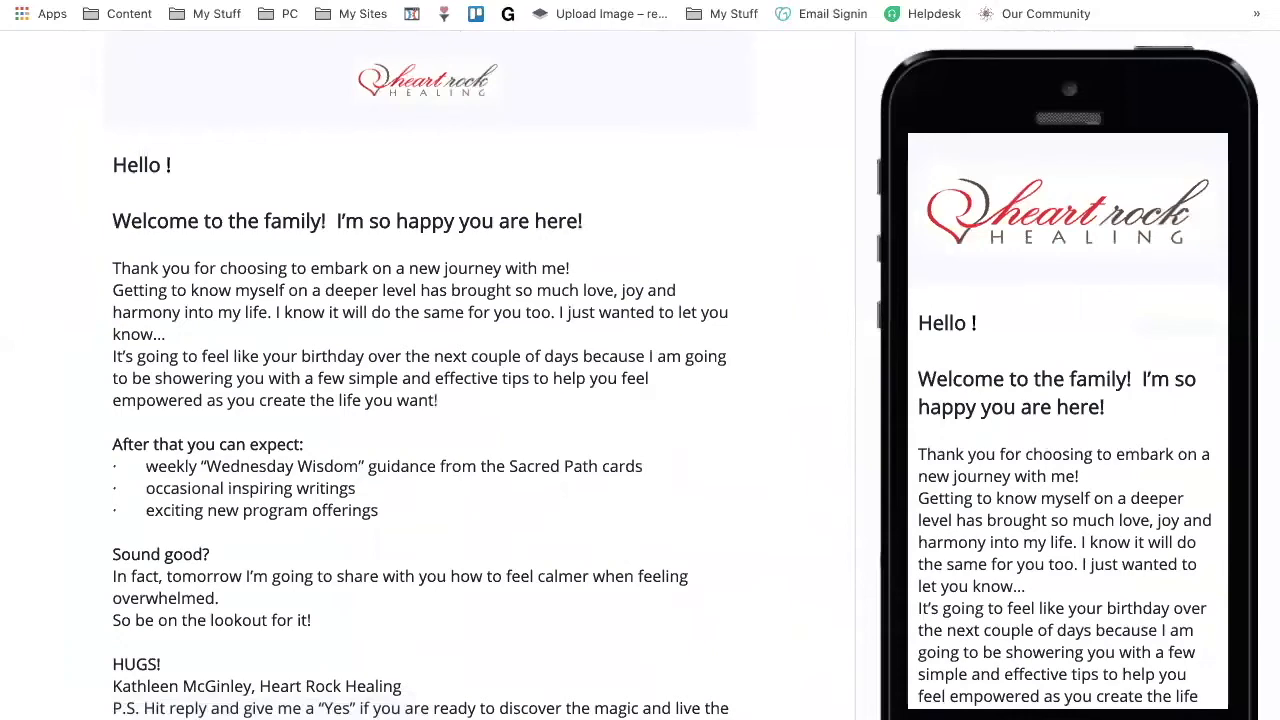
key(super+w)
mouse_move(402, 238)
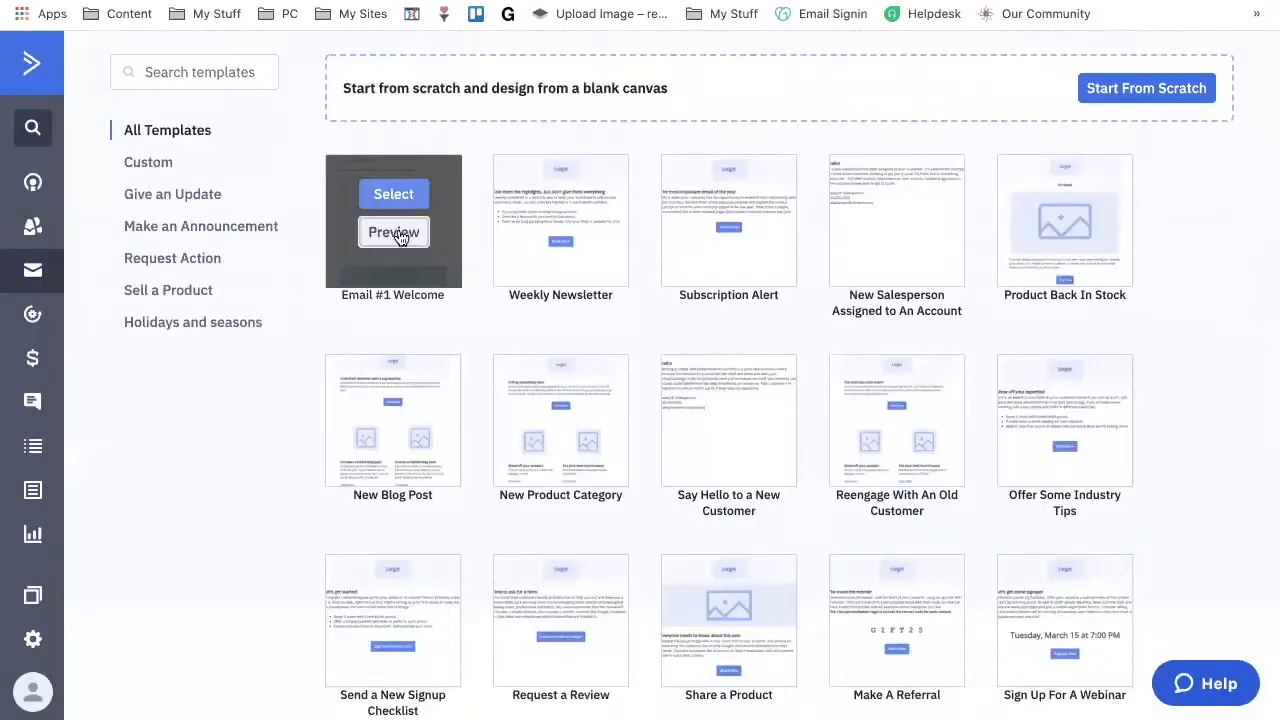
click(397, 232)
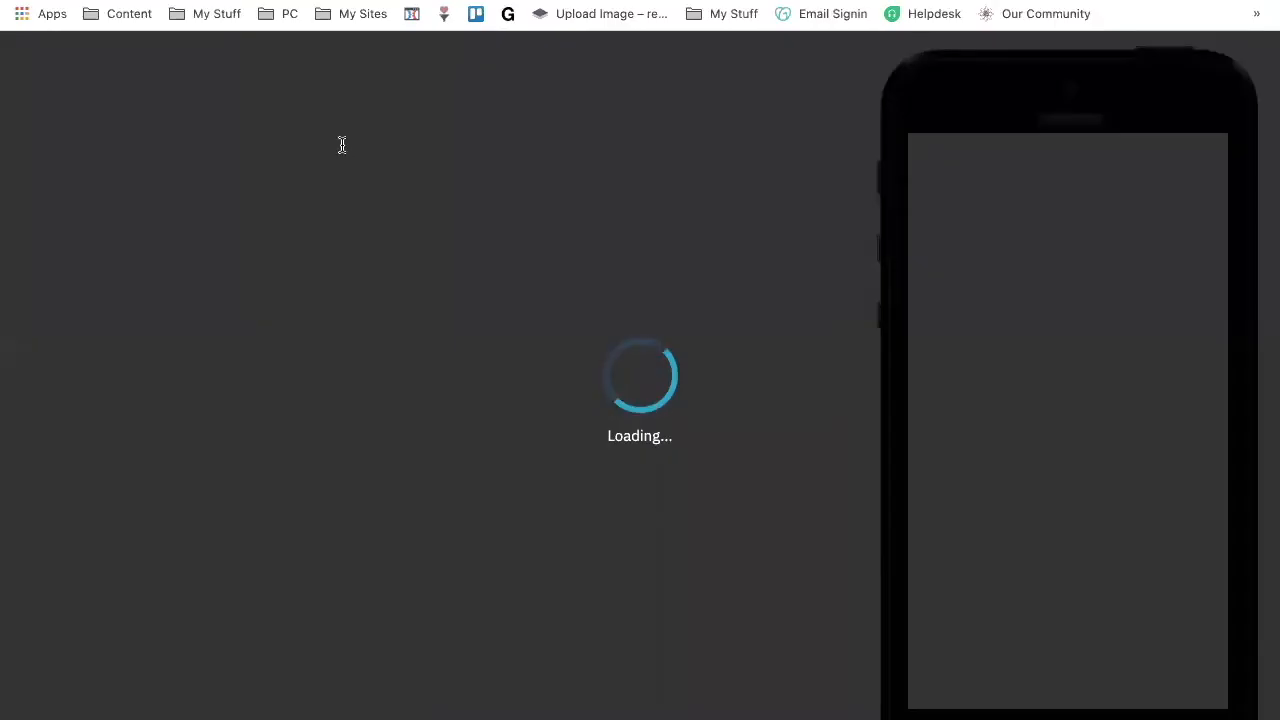
scroll(1093, 318, down, 10)
scroll(1097, 326, up, 10)
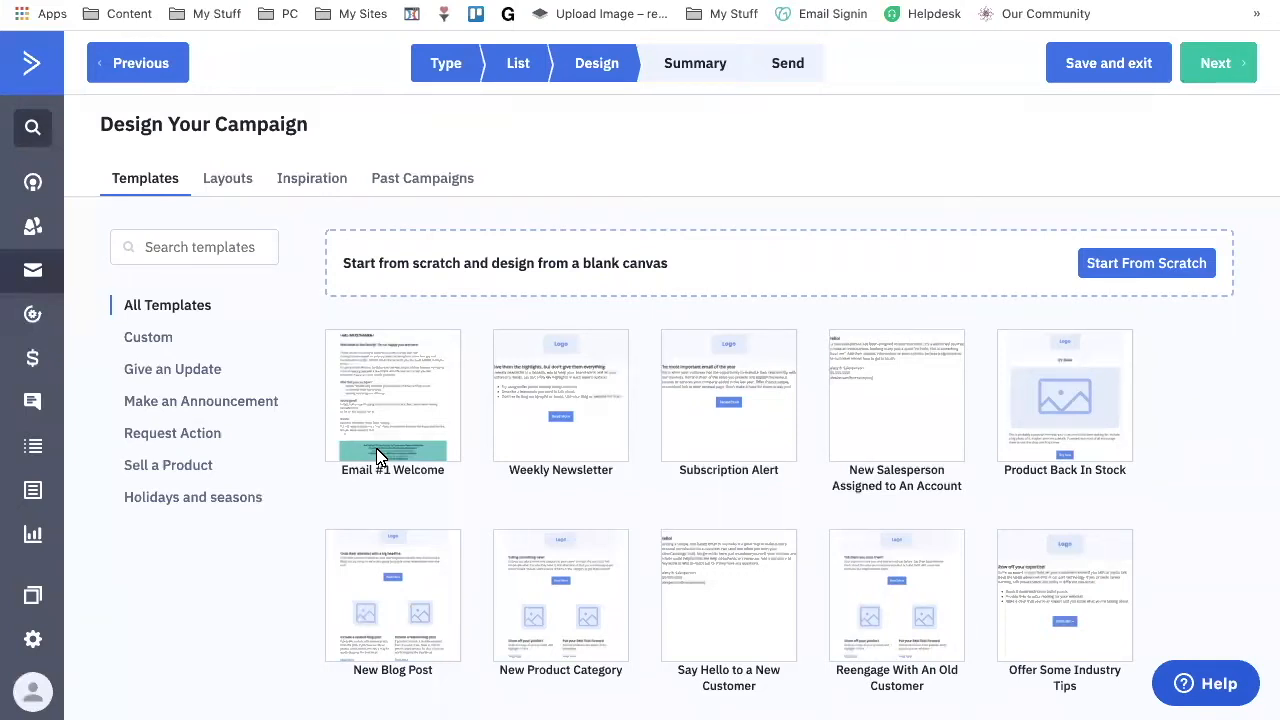
Step: Use the Email #1 Welcome template for the campaign and review its content down to the green footer
click(378, 386)
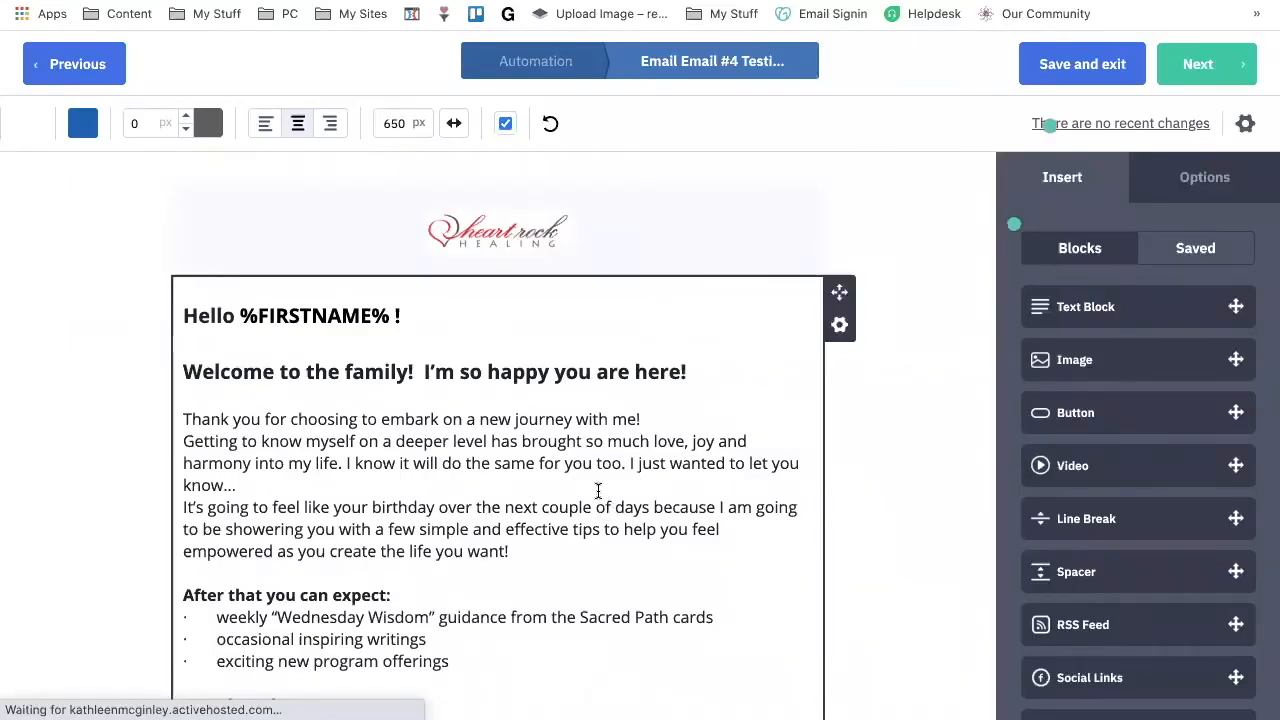
scroll(600, 497, down, 5)
scroll(598, 496, up, 1)
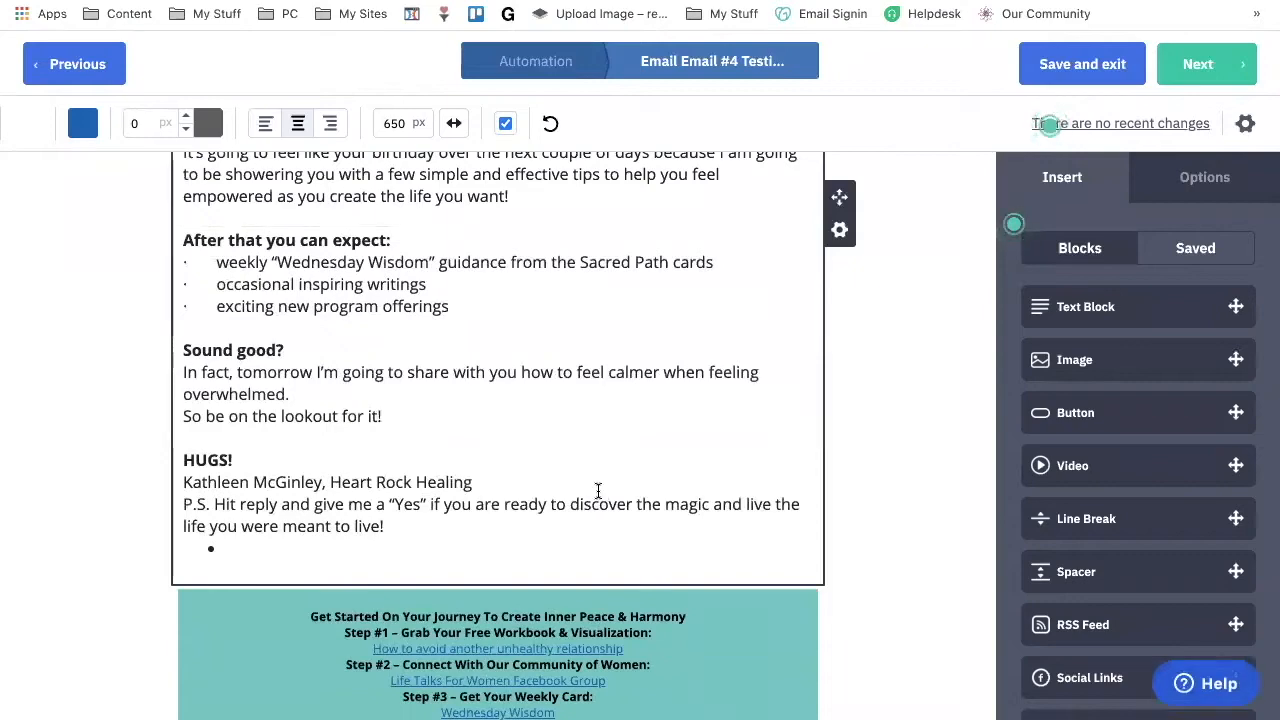
scroll(598, 490, up, 4)
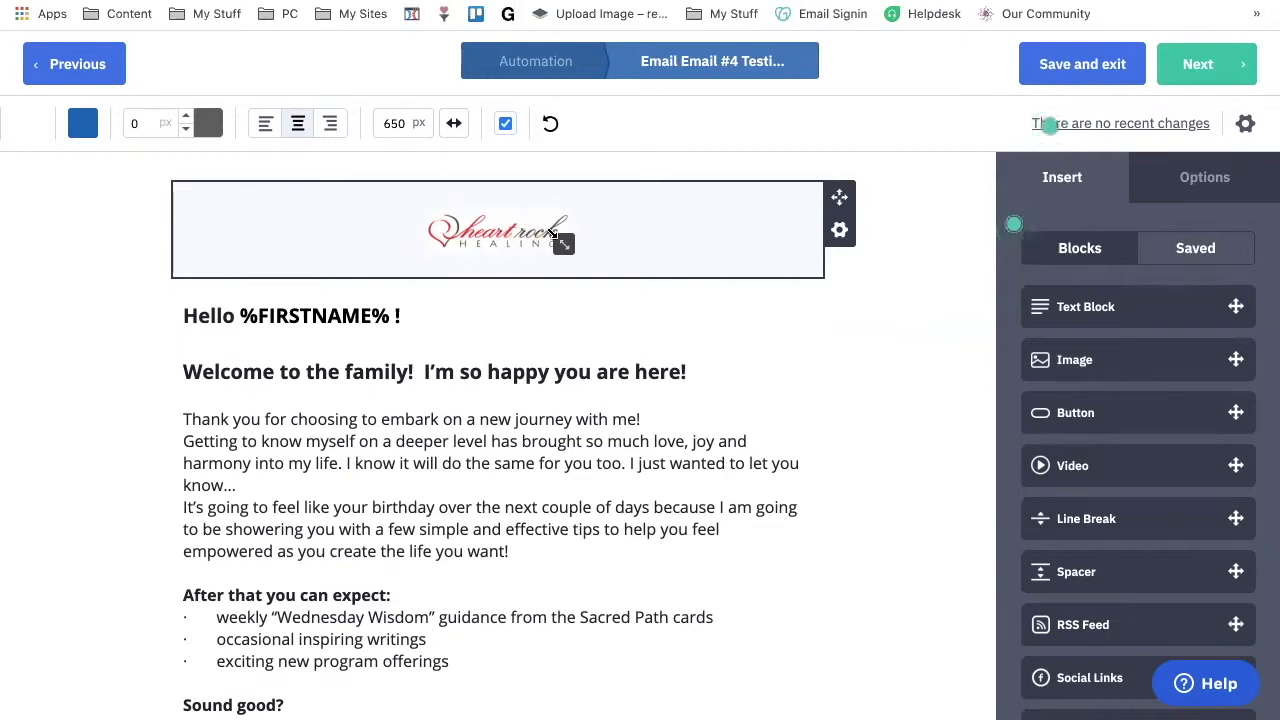
Step: Duplicate the logo header block and enlarge the copy's logo to about 316 by 109 px
click(838, 231)
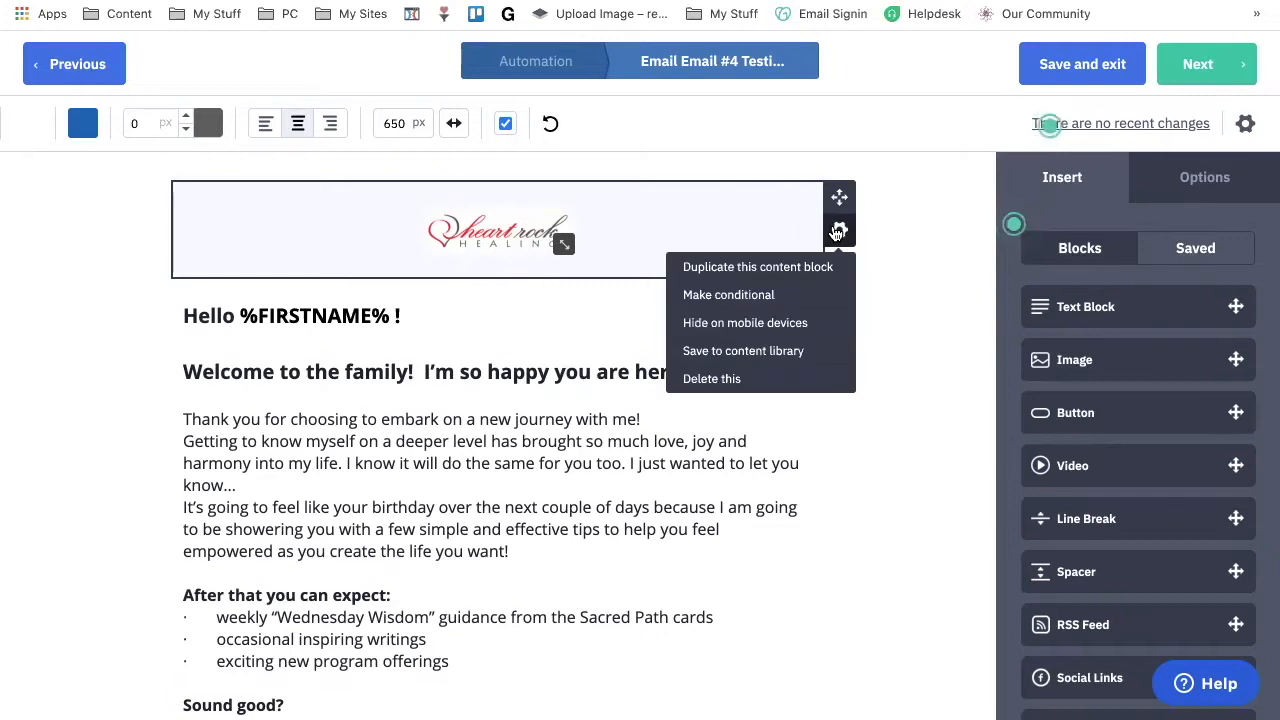
click(718, 268)
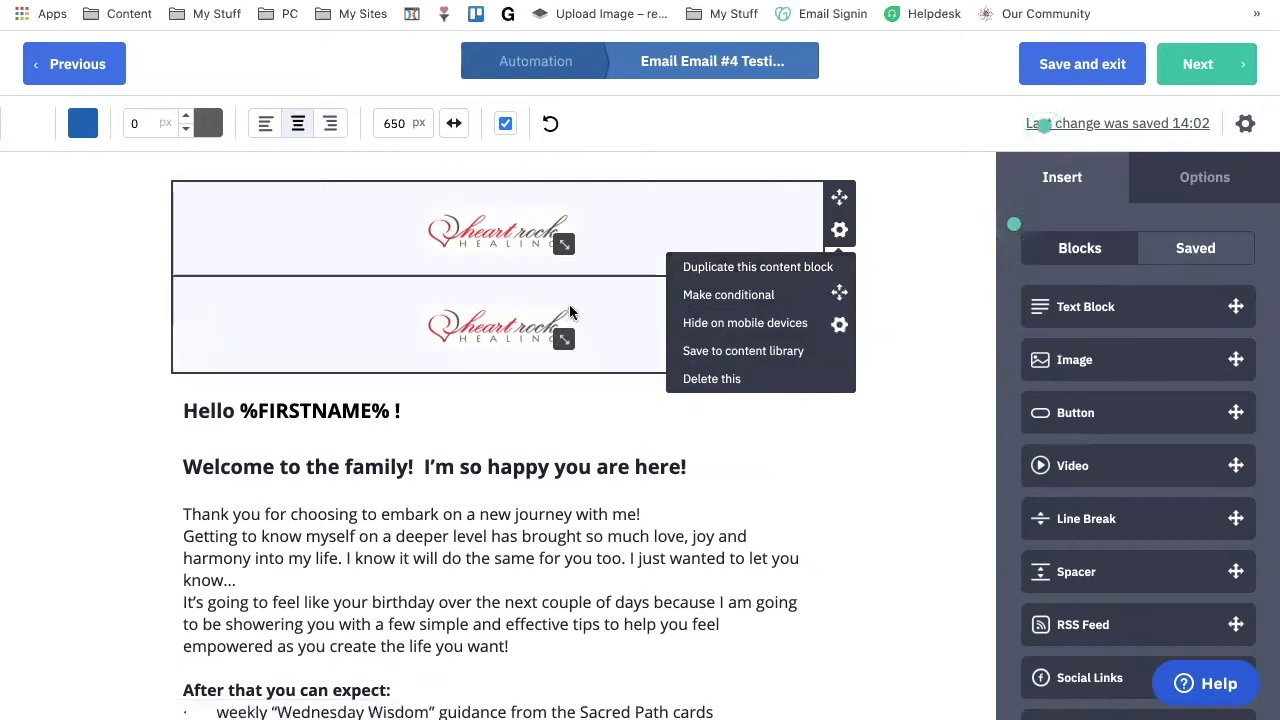
drag(564, 341, 622, 396)
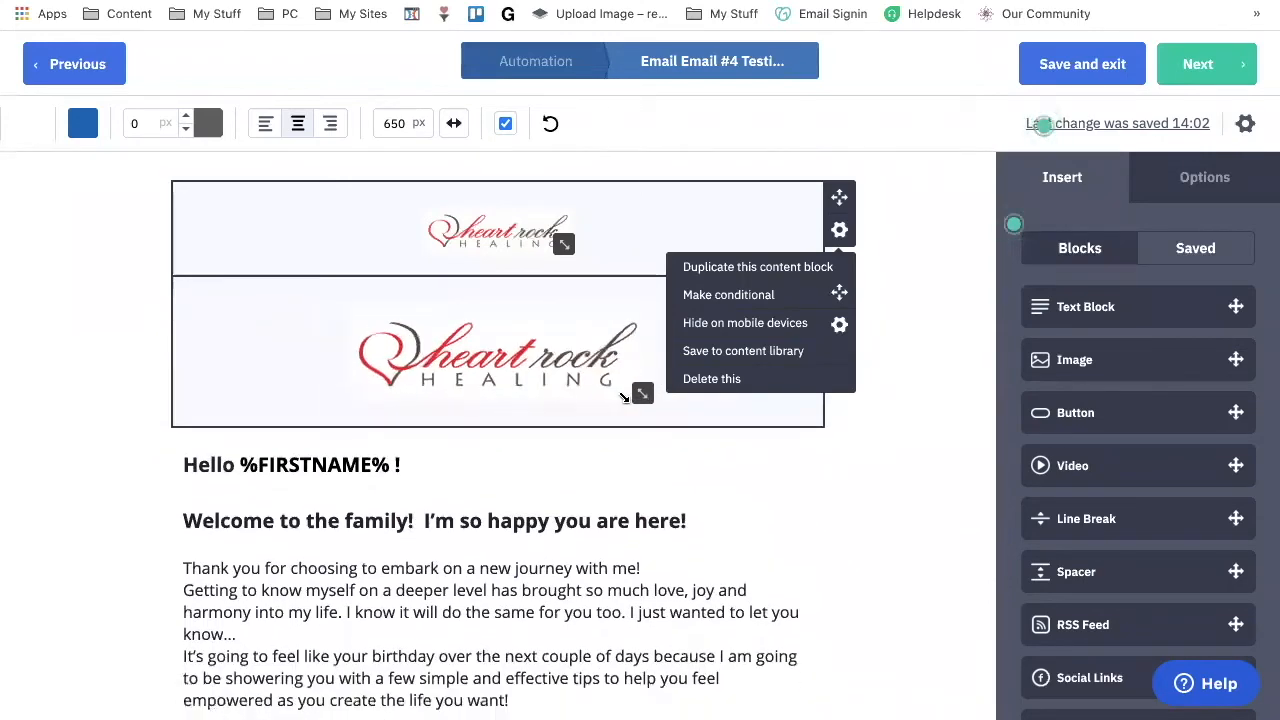
Step: Delete the duplicated logo block below the original header
click(803, 289)
click(839, 325)
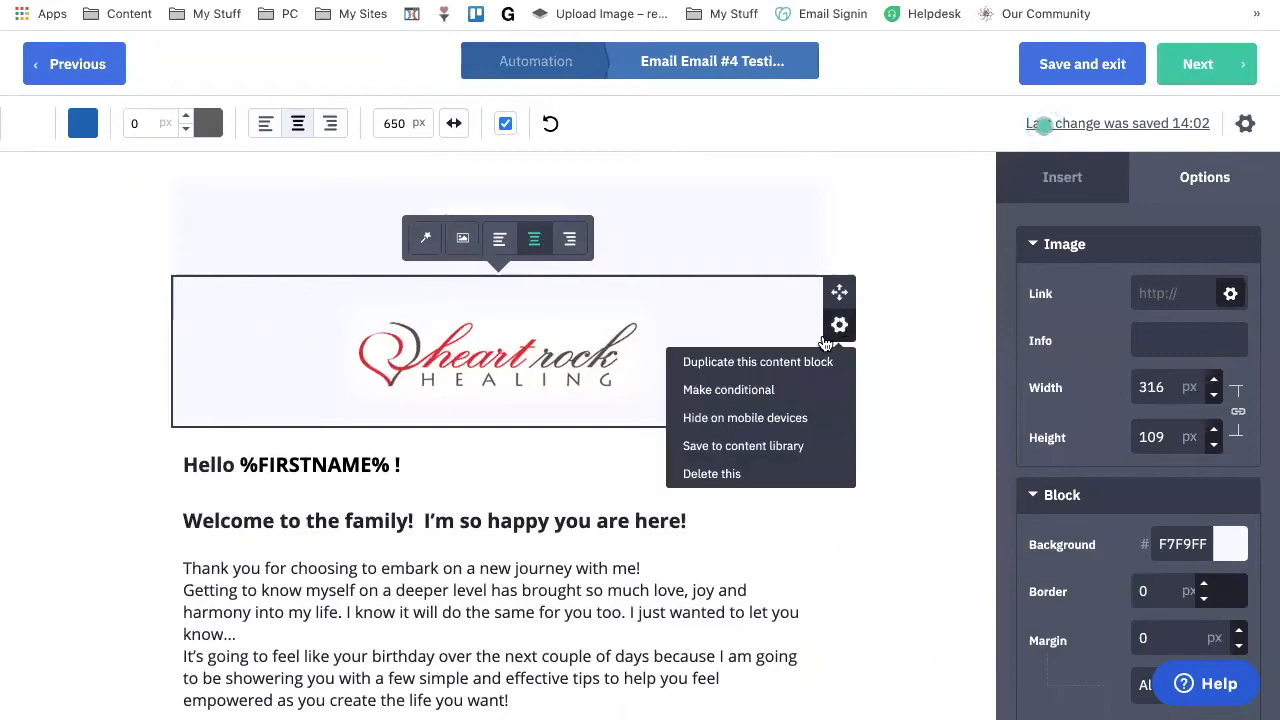
click(718, 474)
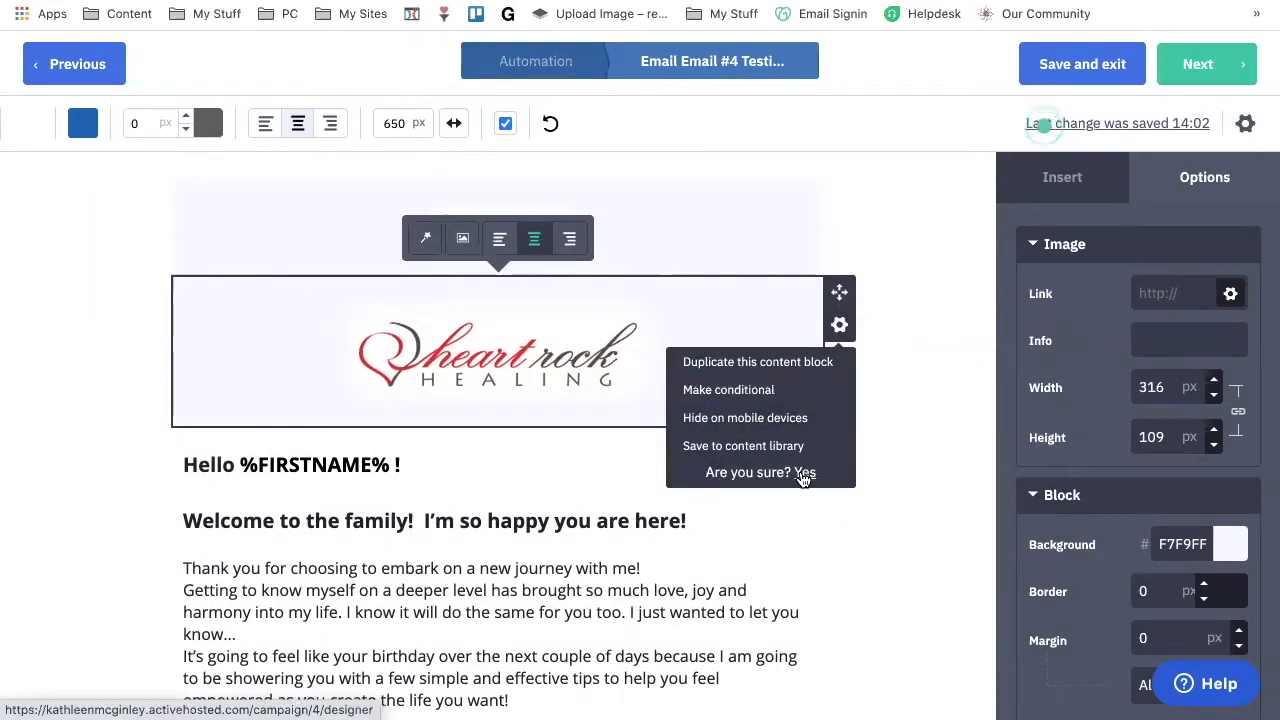
click(805, 472)
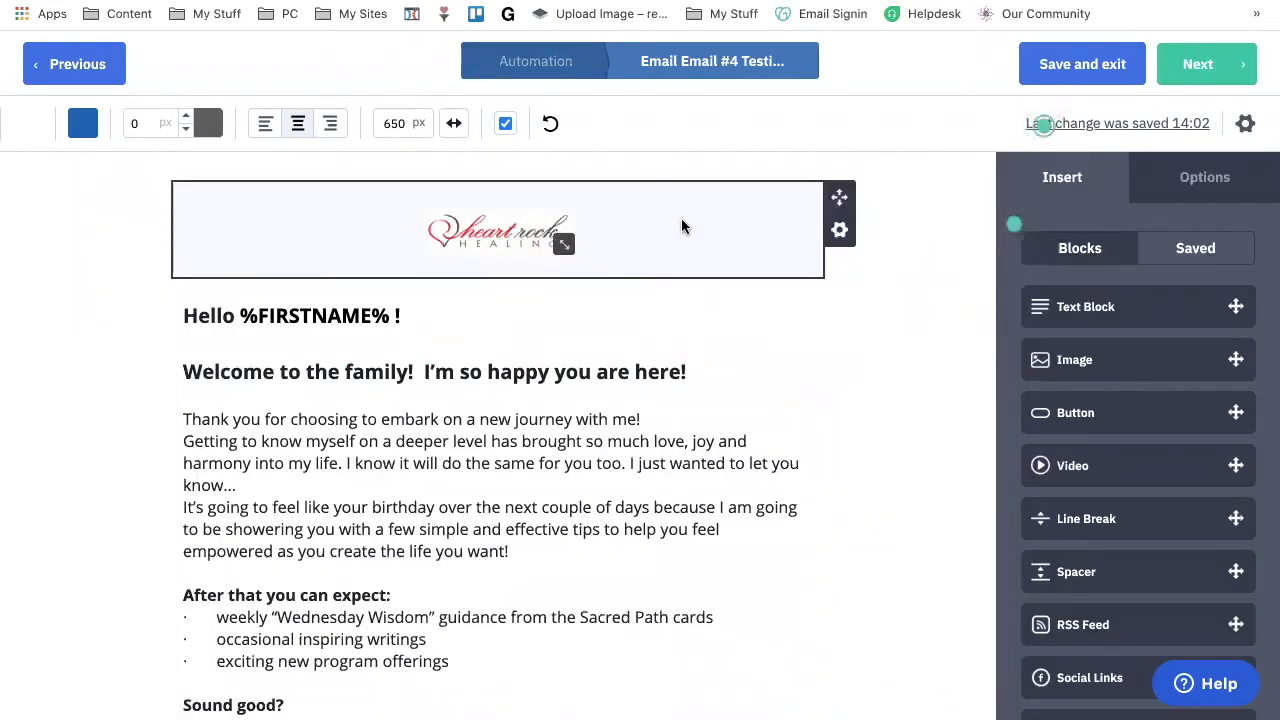
Step: Examine the header logo's size, block spacing and column background options, and the stored images available to replace it
click(765, 218)
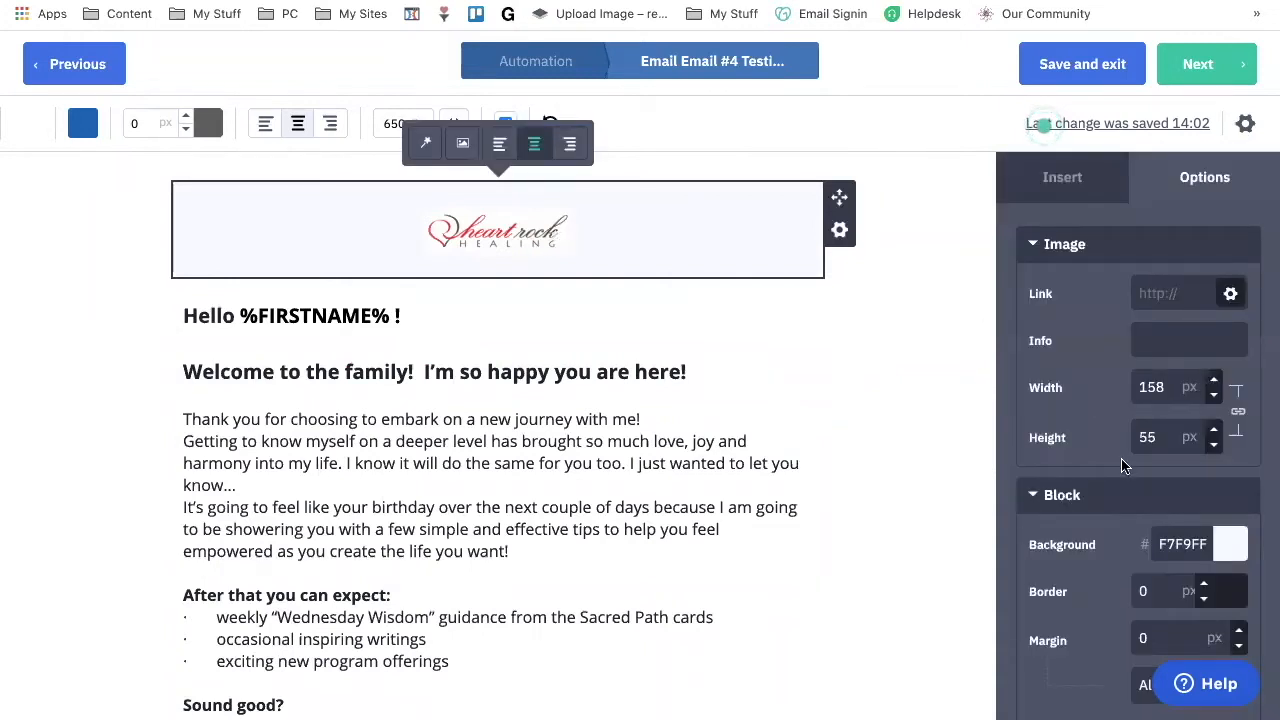
scroll(1122, 465, down, 2)
scroll(1122, 465, down, 2)
scroll(1122, 452, up, 2)
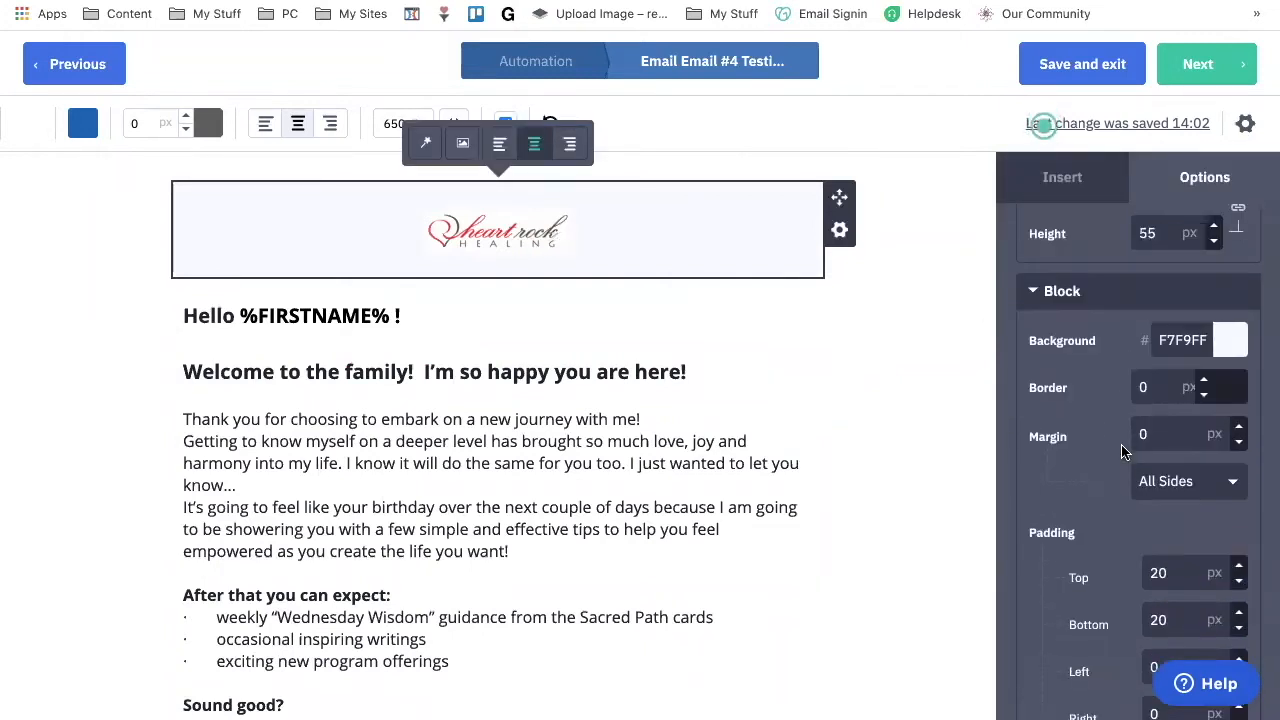
scroll(1155, 370, down, 3)
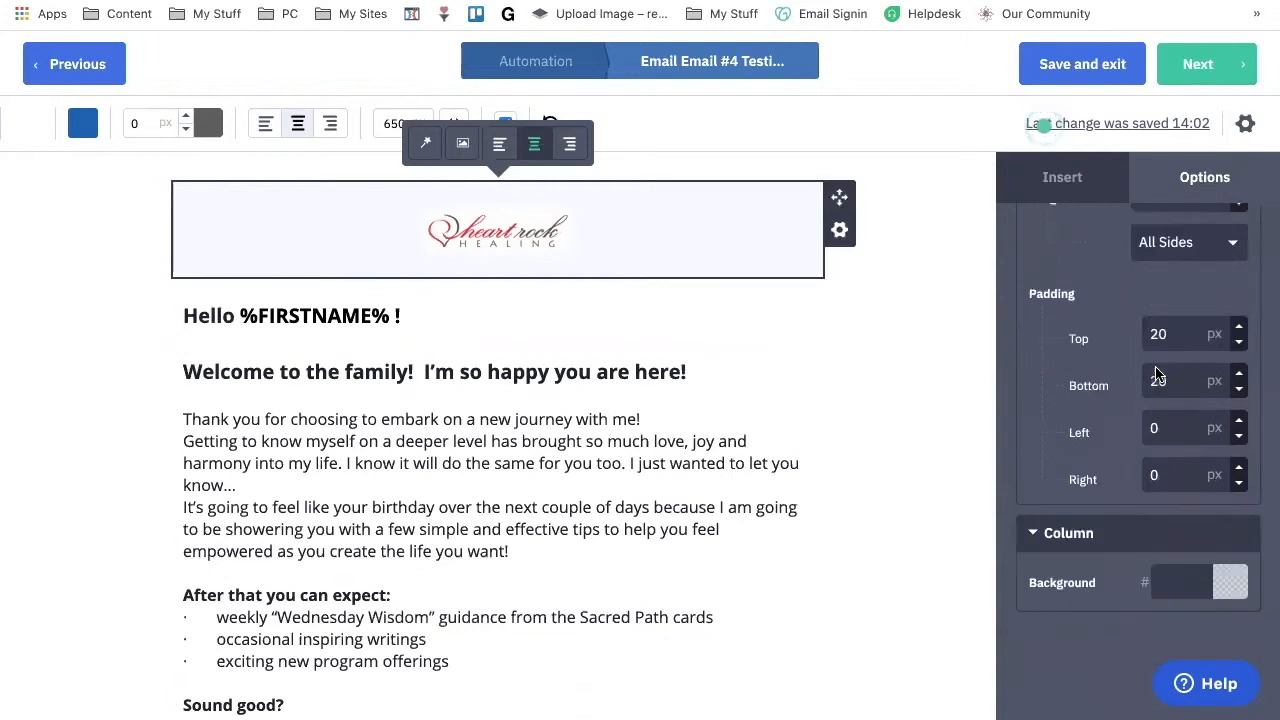
click(1232, 540)
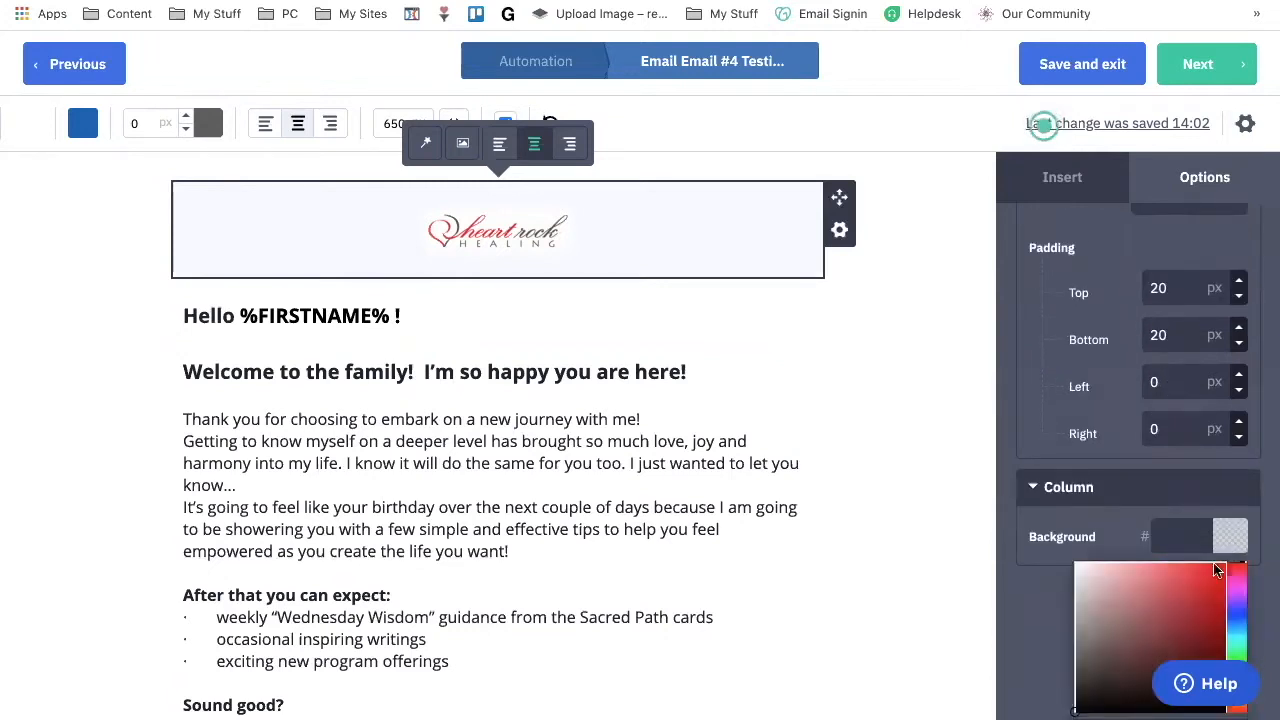
scroll(1213, 566, down, 2)
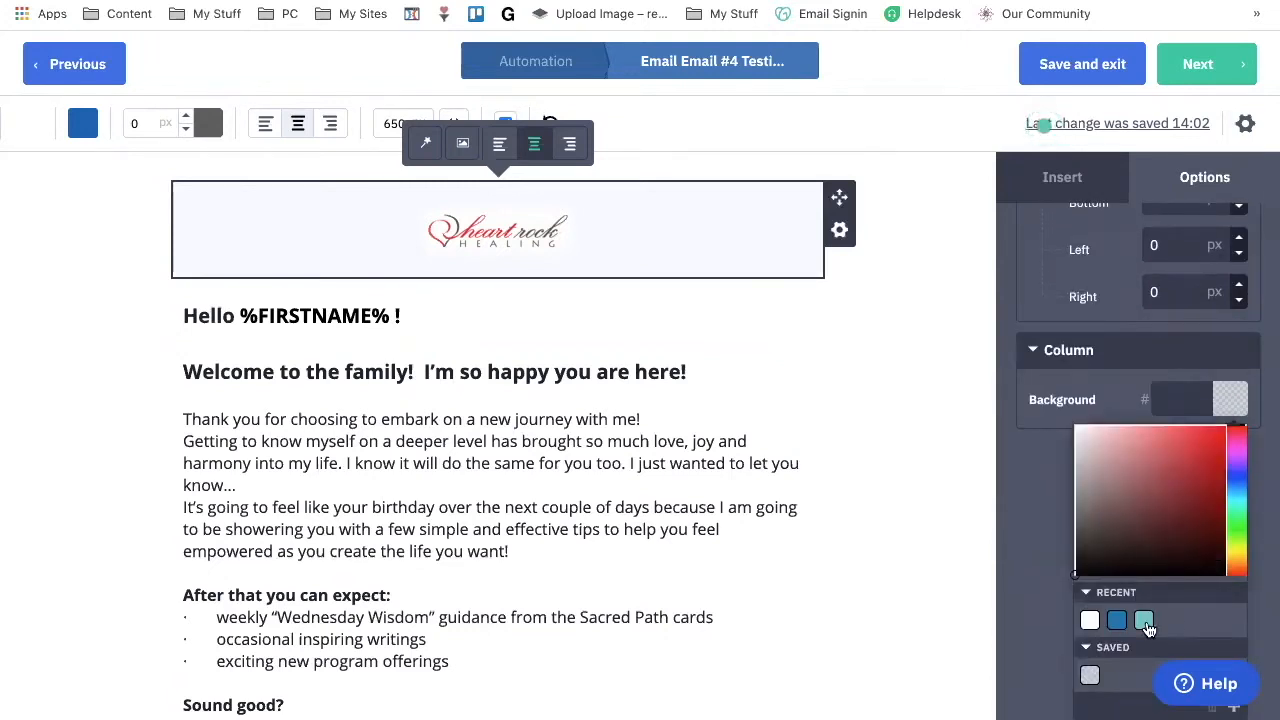
click(1159, 398)
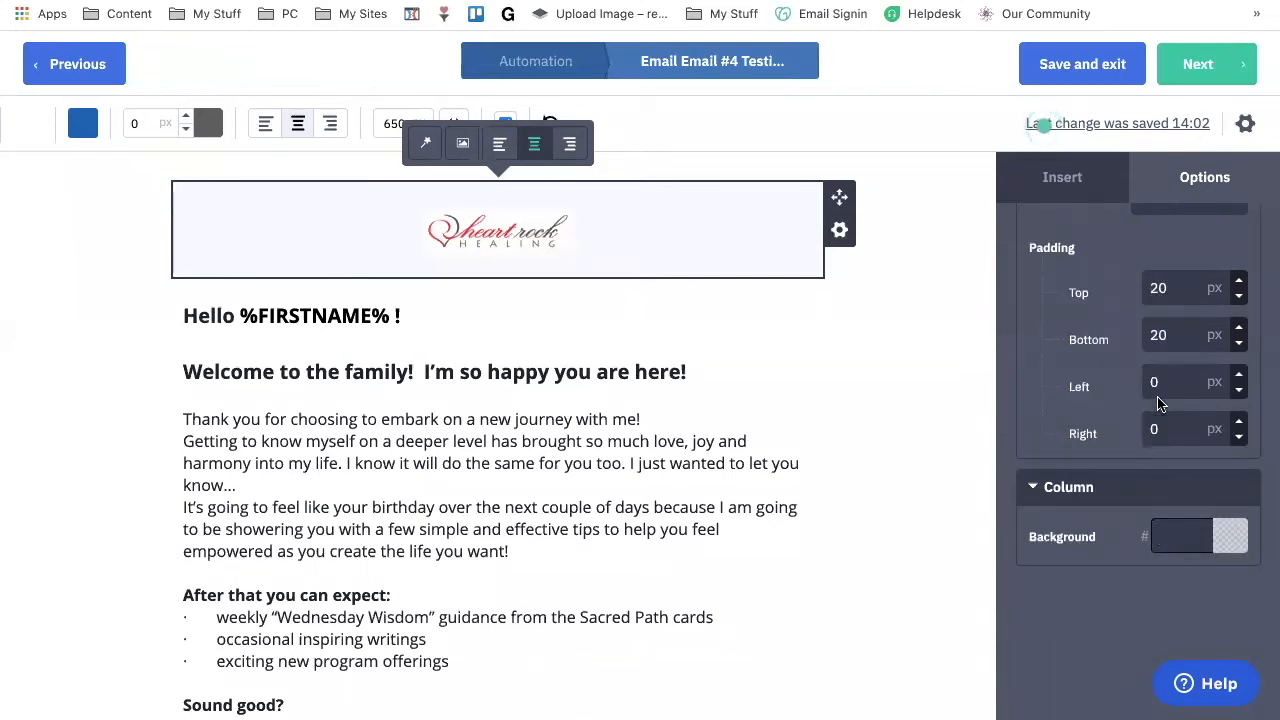
scroll(1187, 488, up, 1)
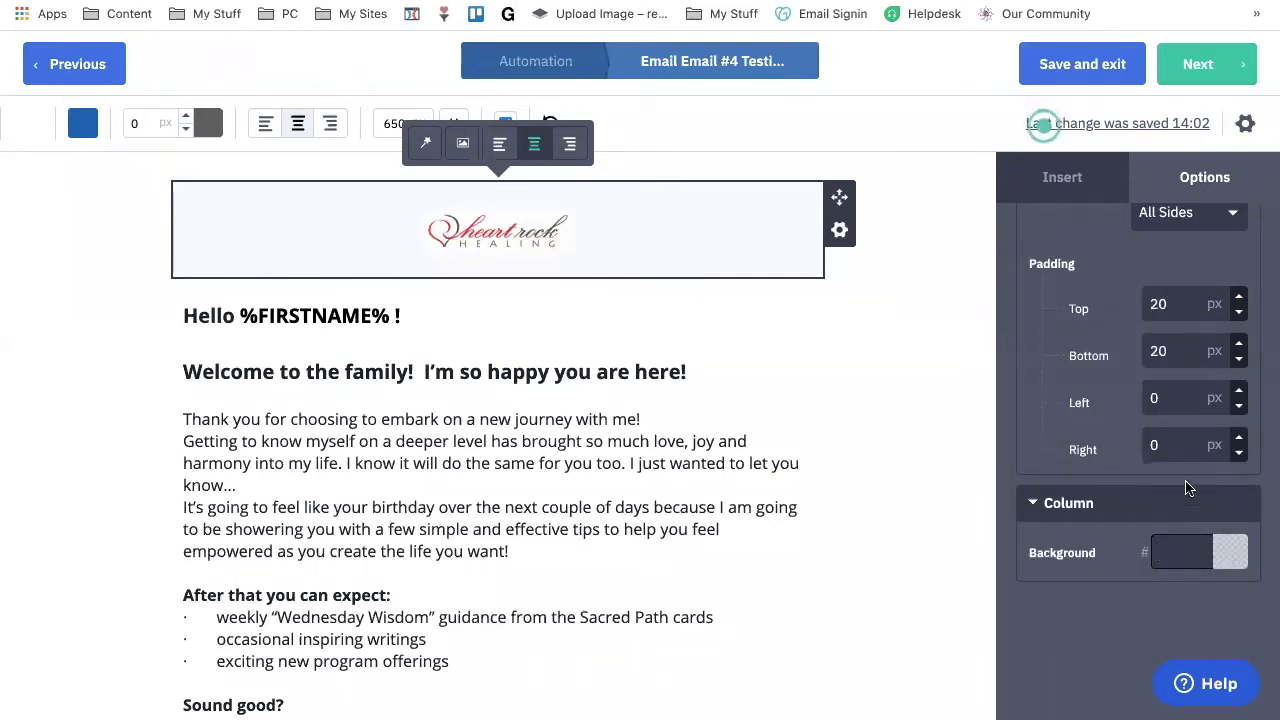
scroll(1187, 488, up, 5)
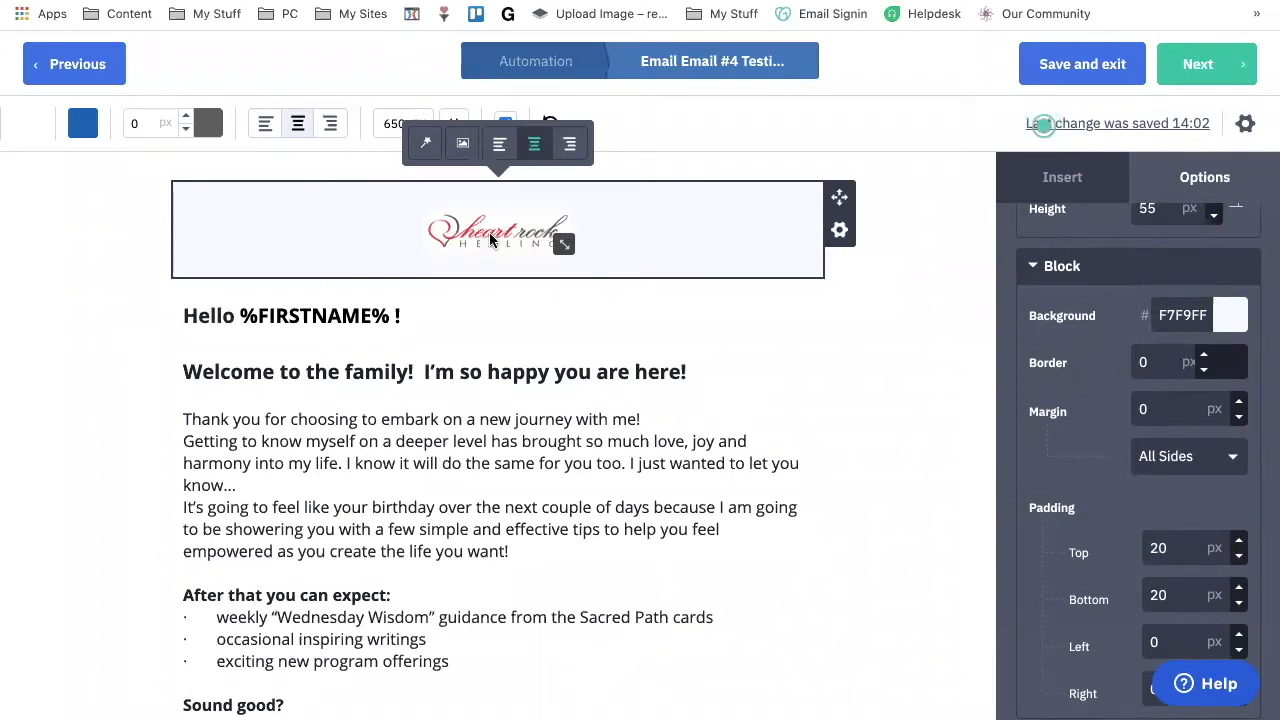
click(462, 147)
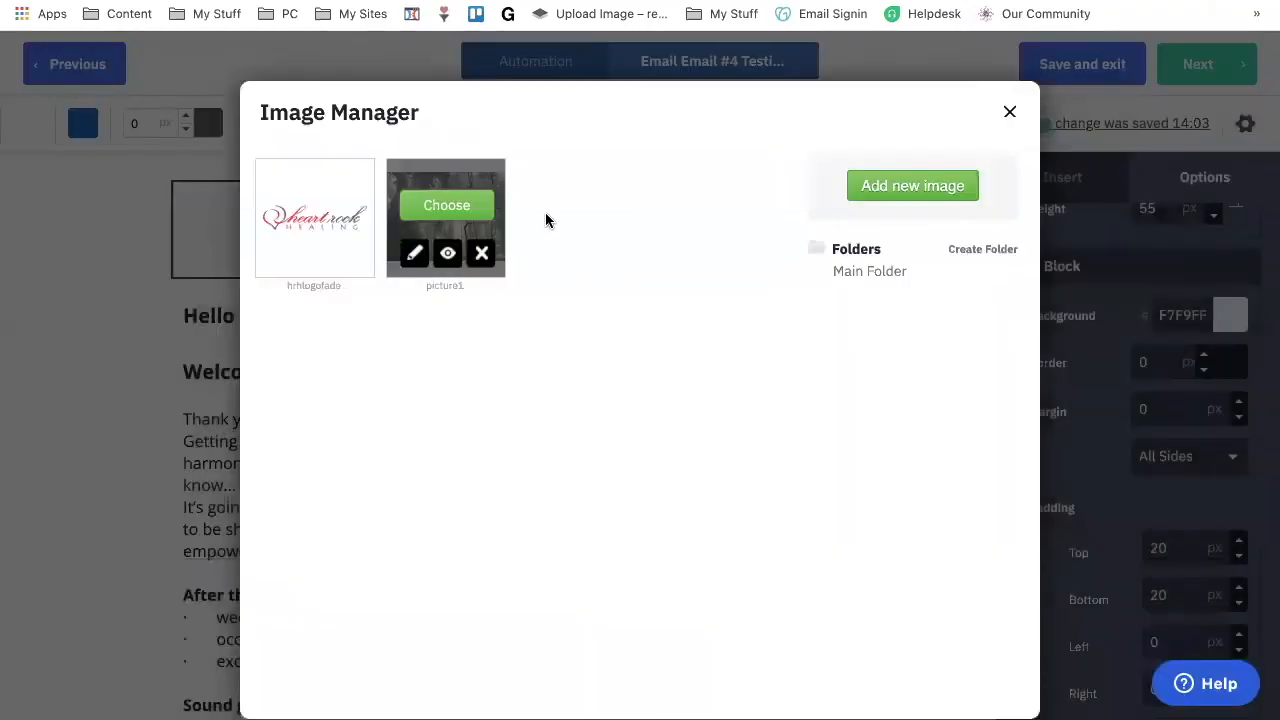
click(1006, 113)
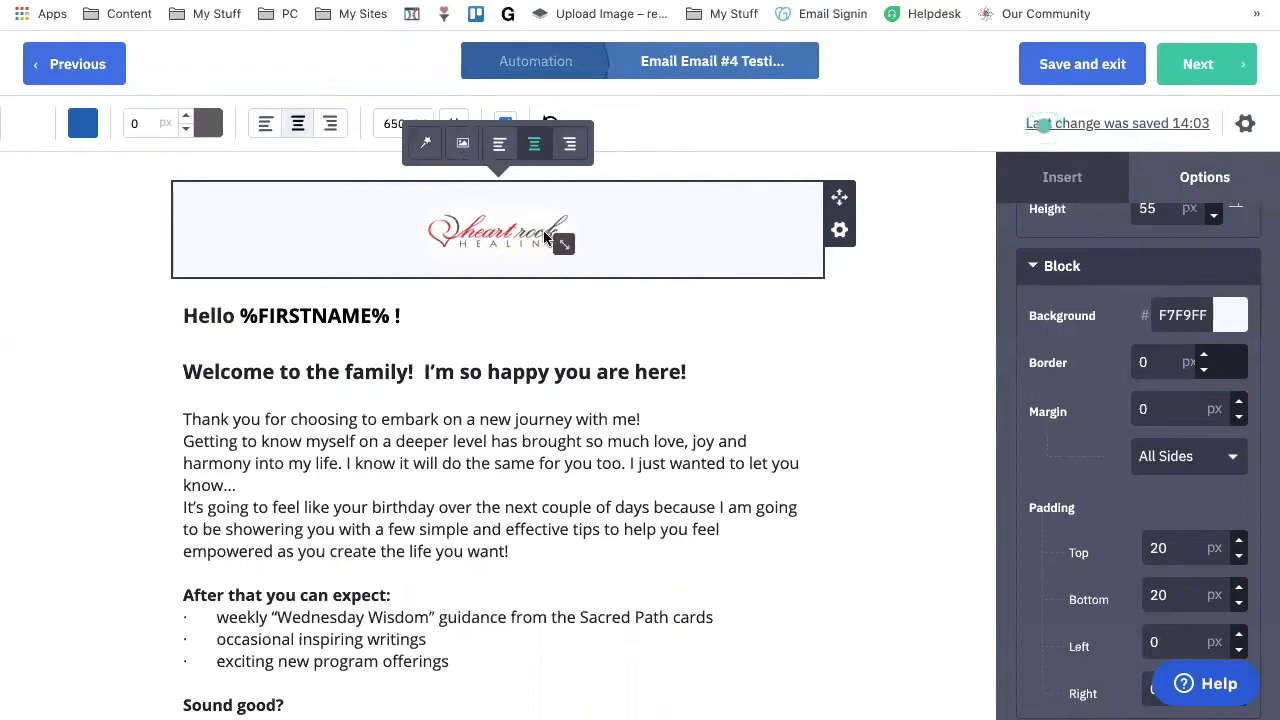
Step: Resize the header logo proportionally to about 61 px high
drag(566, 242, 610, 290)
drag(618, 298, 557, 248)
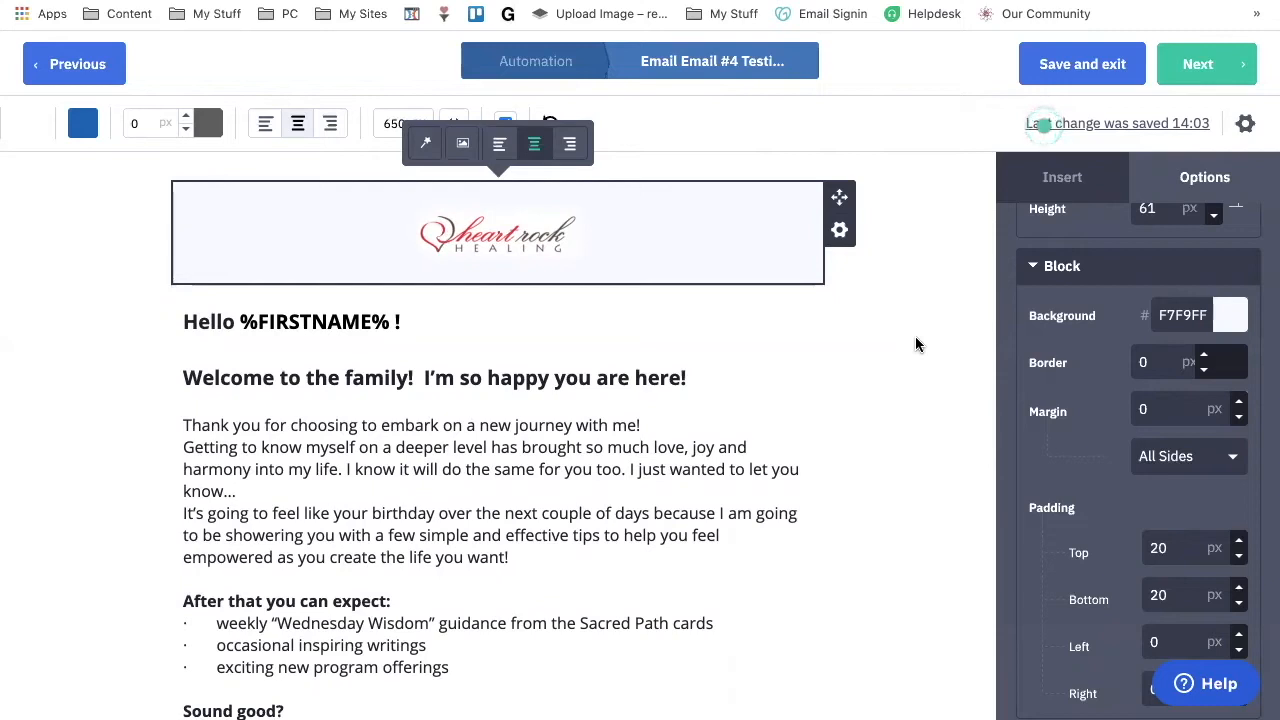
Step: Save the logo header block to the content library under the name "icon logo header"
click(838, 234)
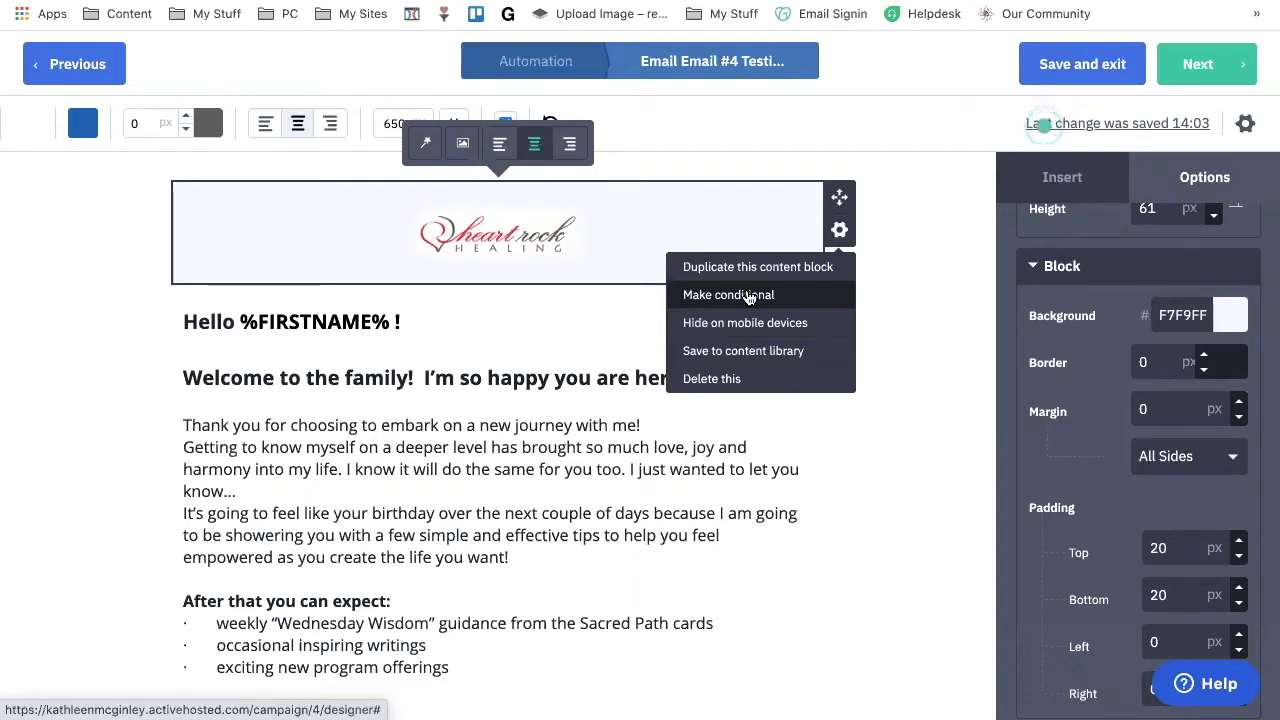
click(748, 355)
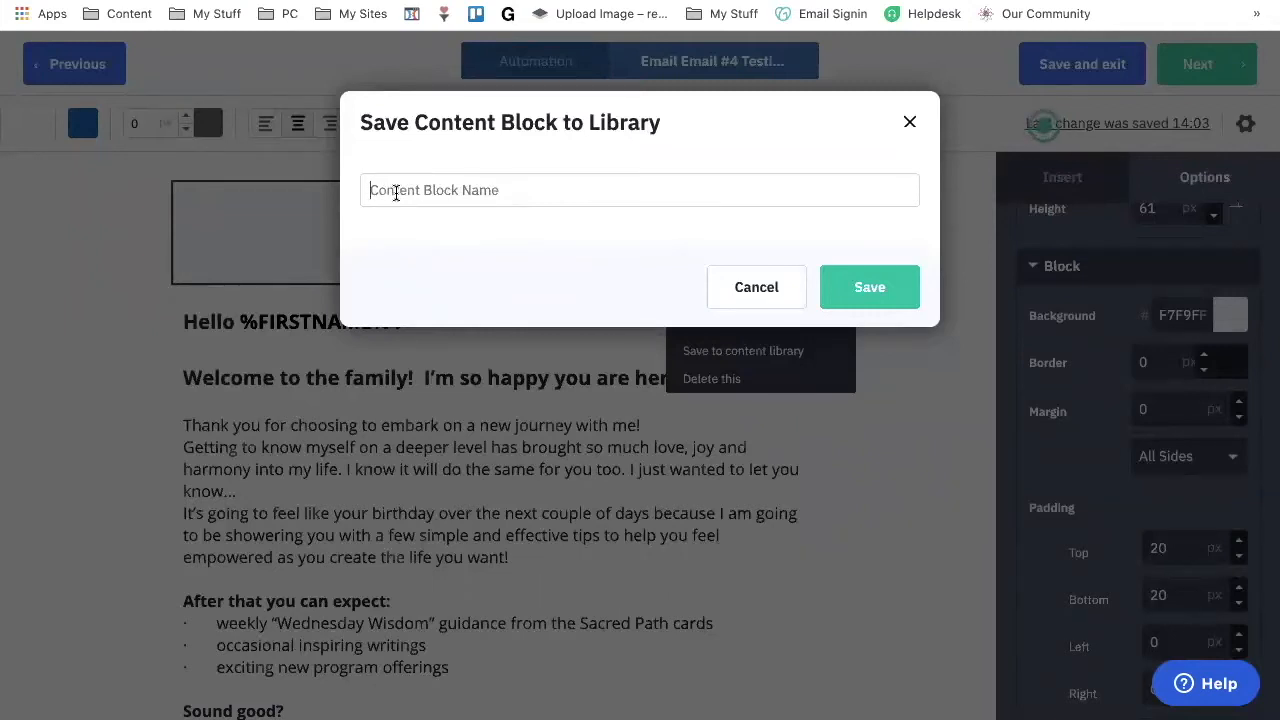
text(icon logo header)
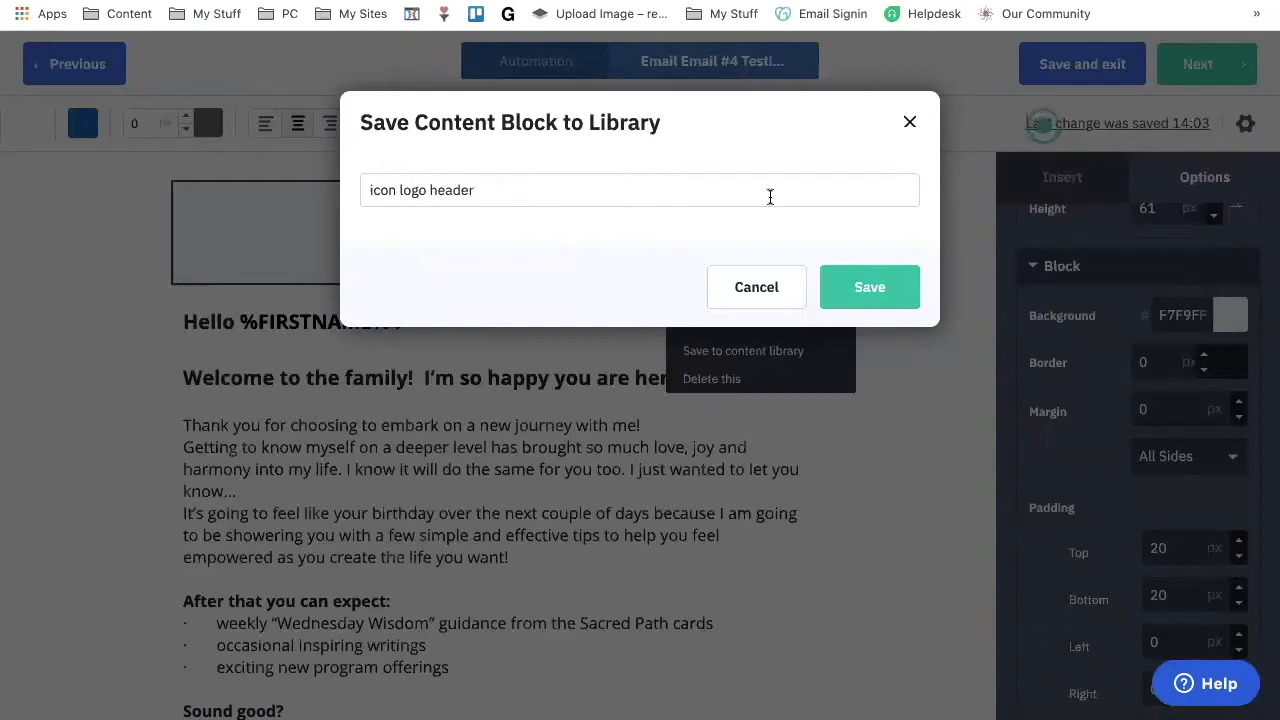
click(865, 285)
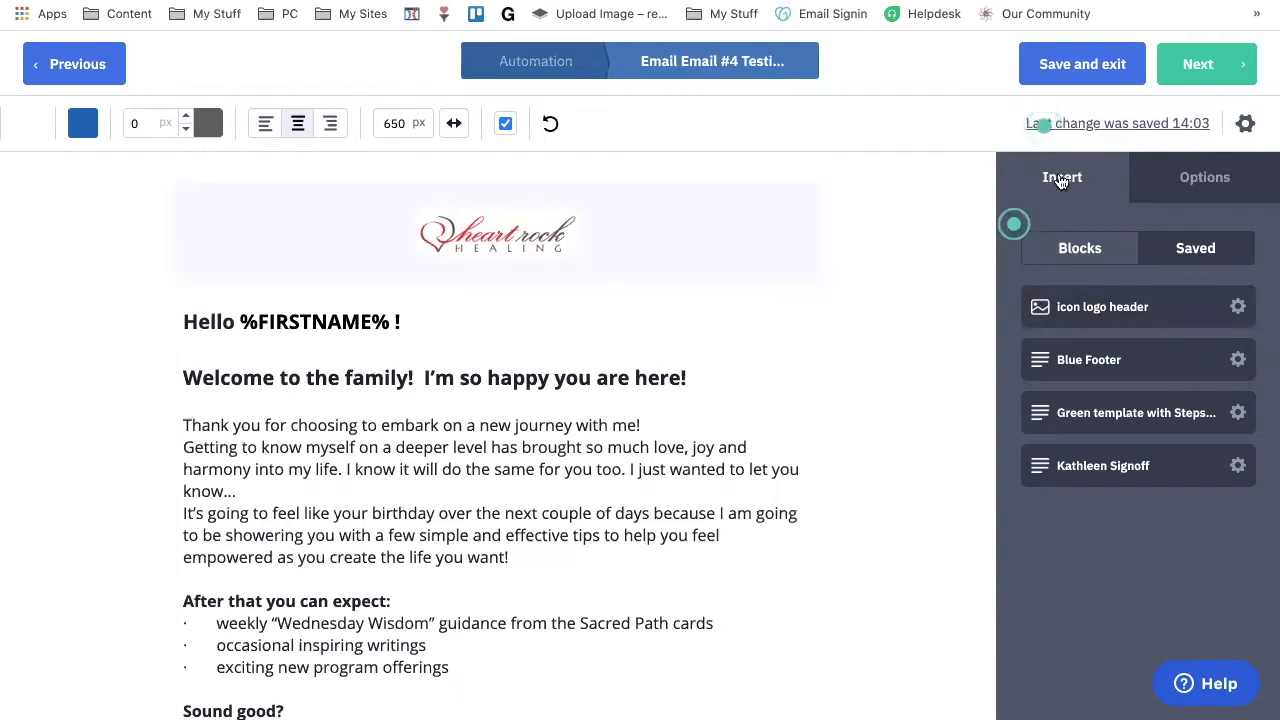
Step: Insert an image block below the logo header using the stored image picture1, centred and resized to 200 × 150 px
click(1080, 250)
scroll(1089, 489, down, 2)
scroll(1100, 400, up, 2)
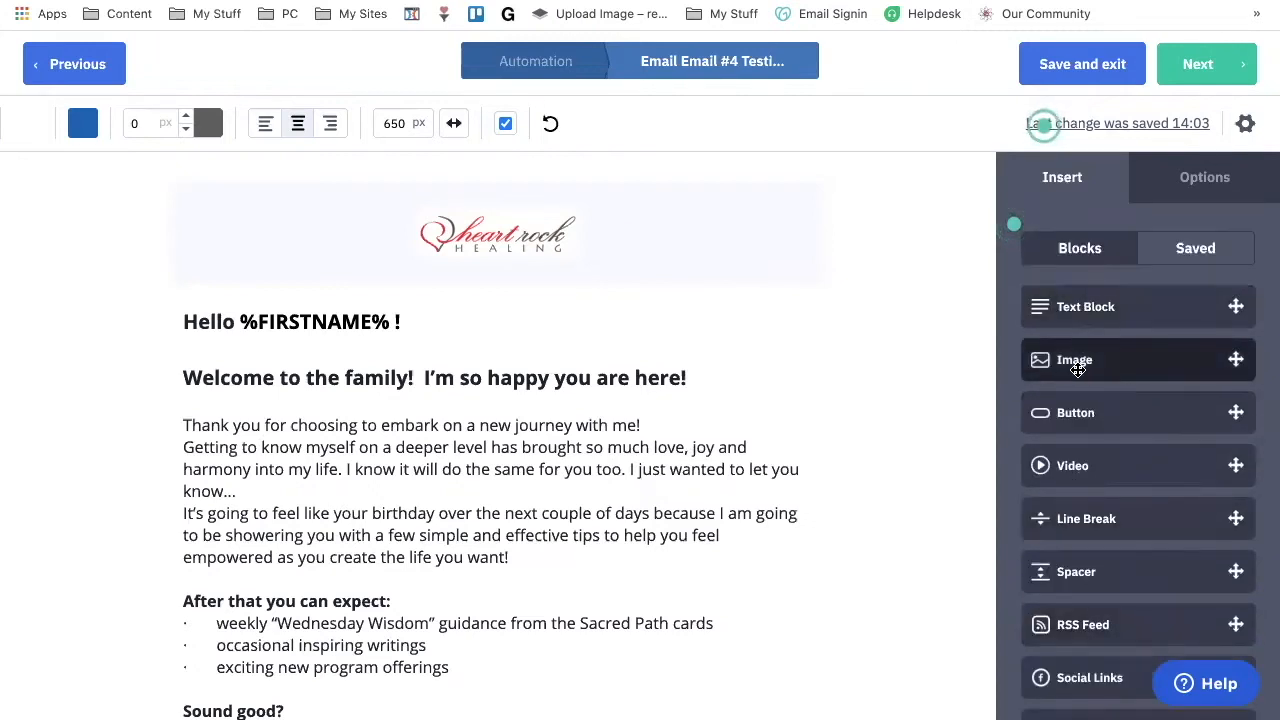
drag(859, 340, 447, 278)
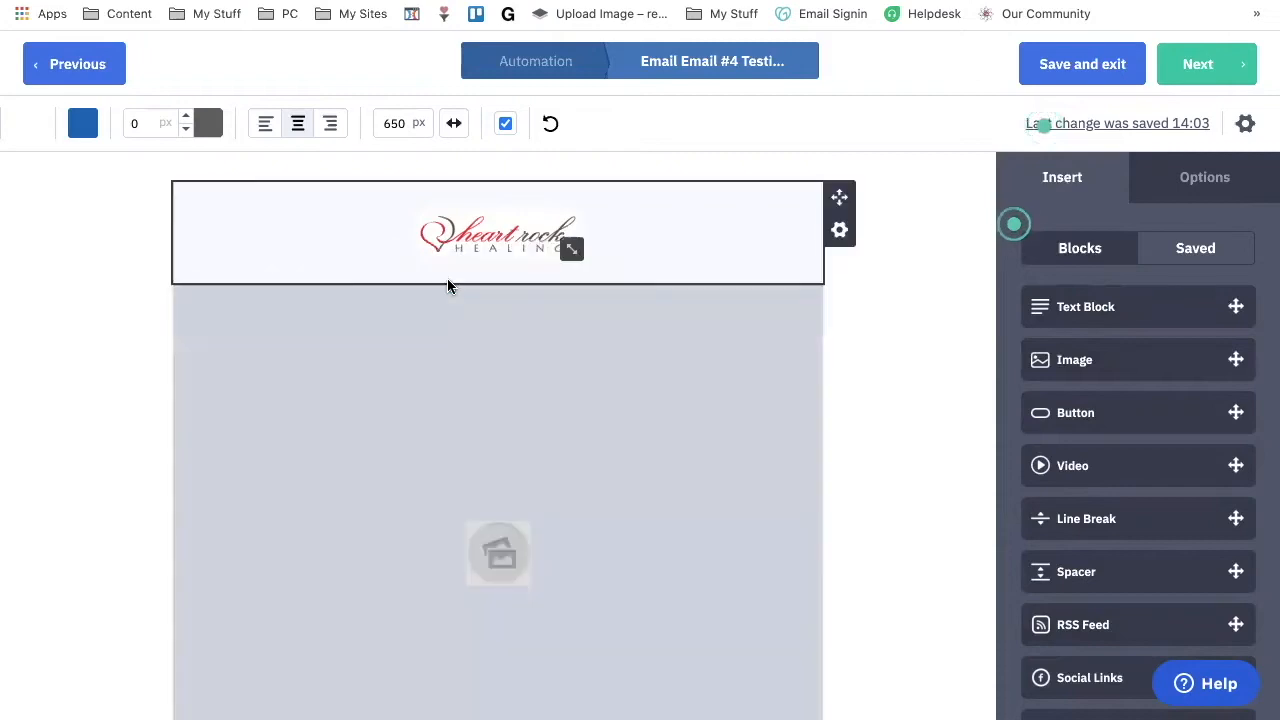
click(489, 557)
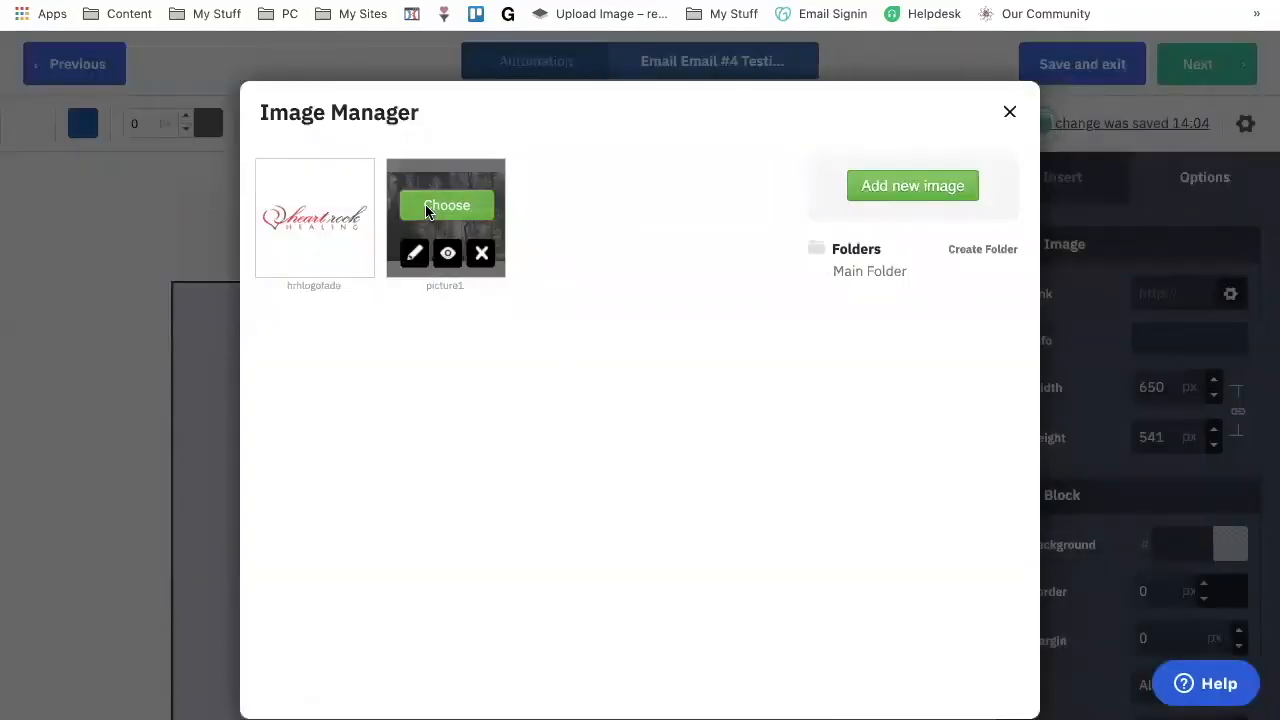
click(446, 205)
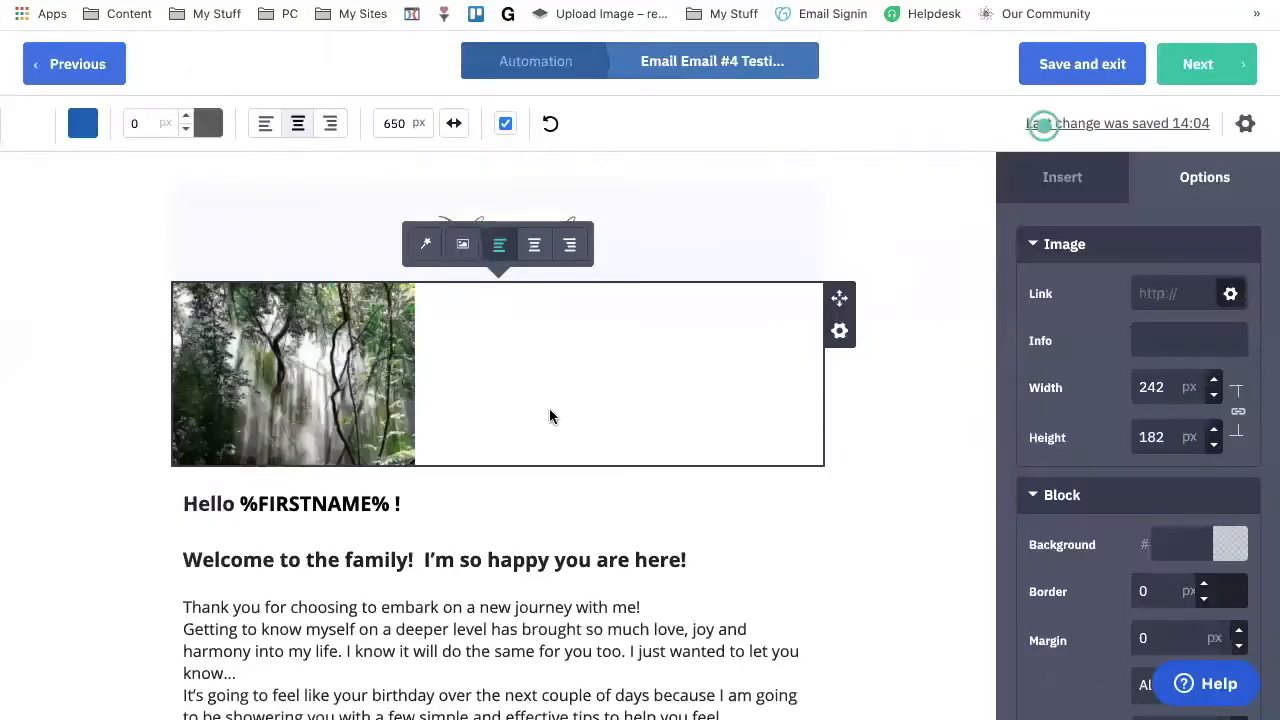
click(534, 245)
drag(598, 448, 582, 426)
Step: Delete the forest image block below the logo header
click(839, 331)
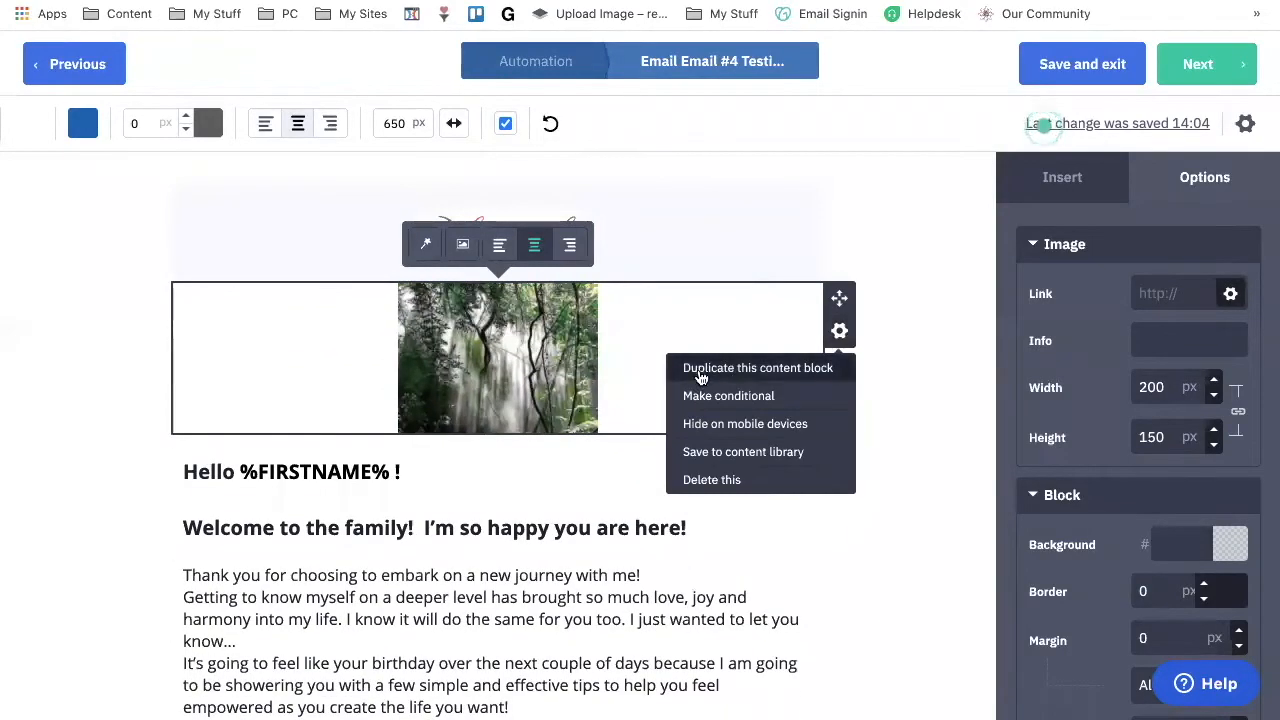
click(711, 482)
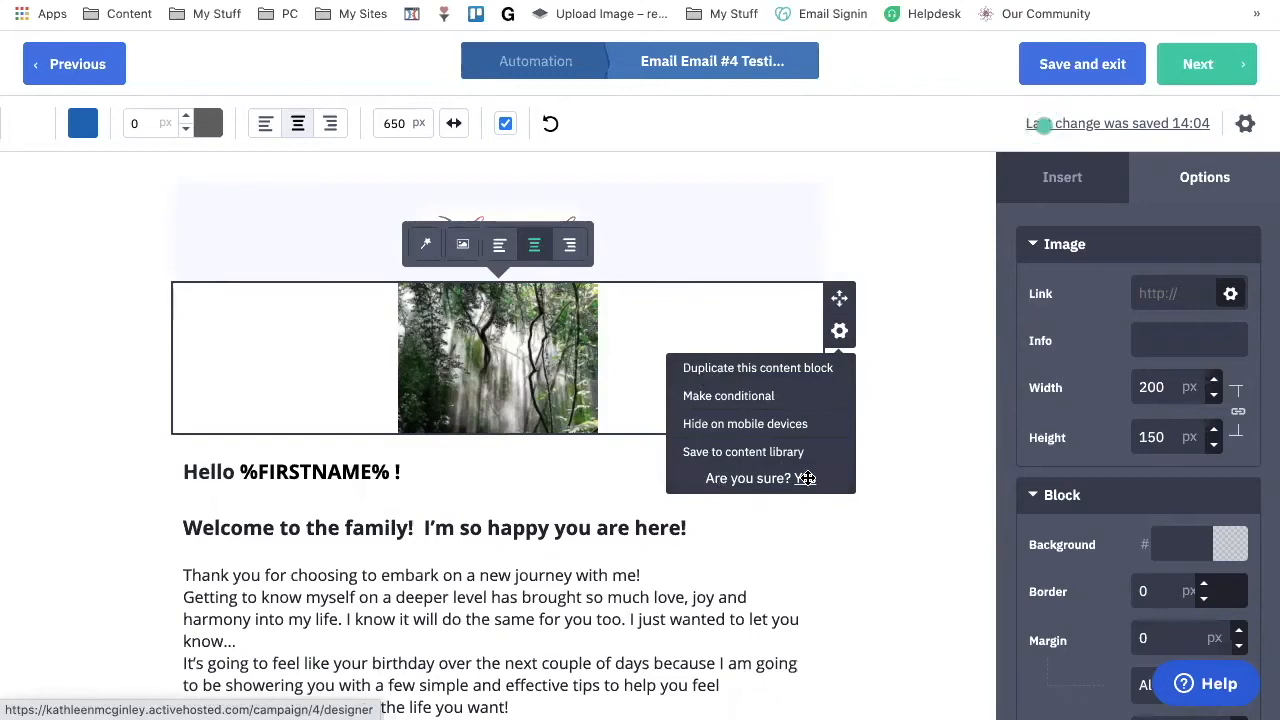
click(806, 478)
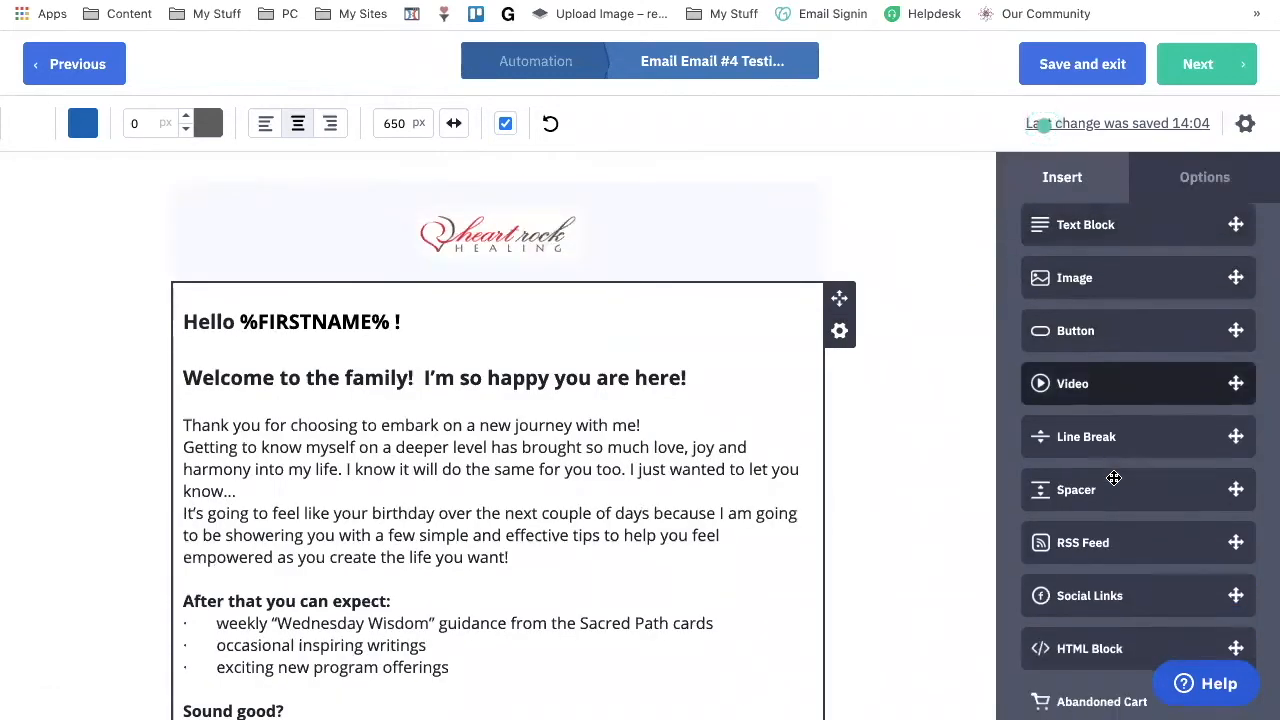
Step: Insert a button block below the logo header and link it to the personal website's URL
drag(1110, 334, 500, 297)
click(506, 310)
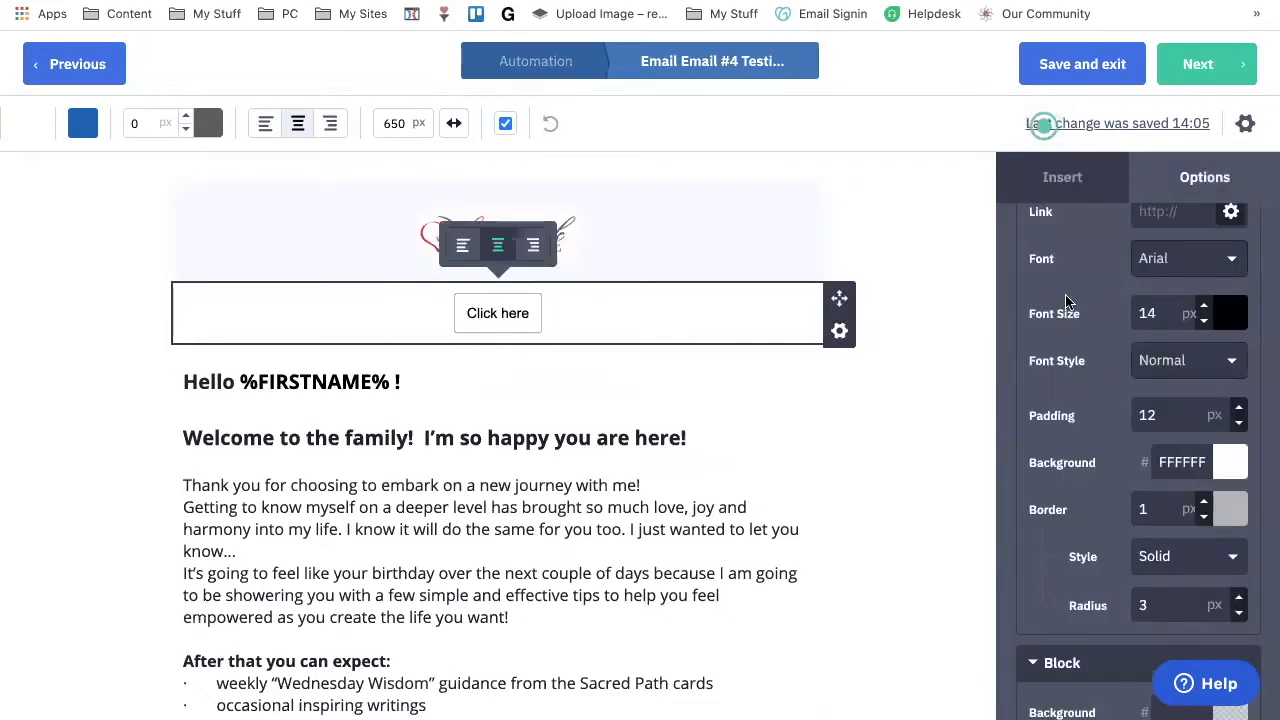
scroll(1066, 309, up, 1)
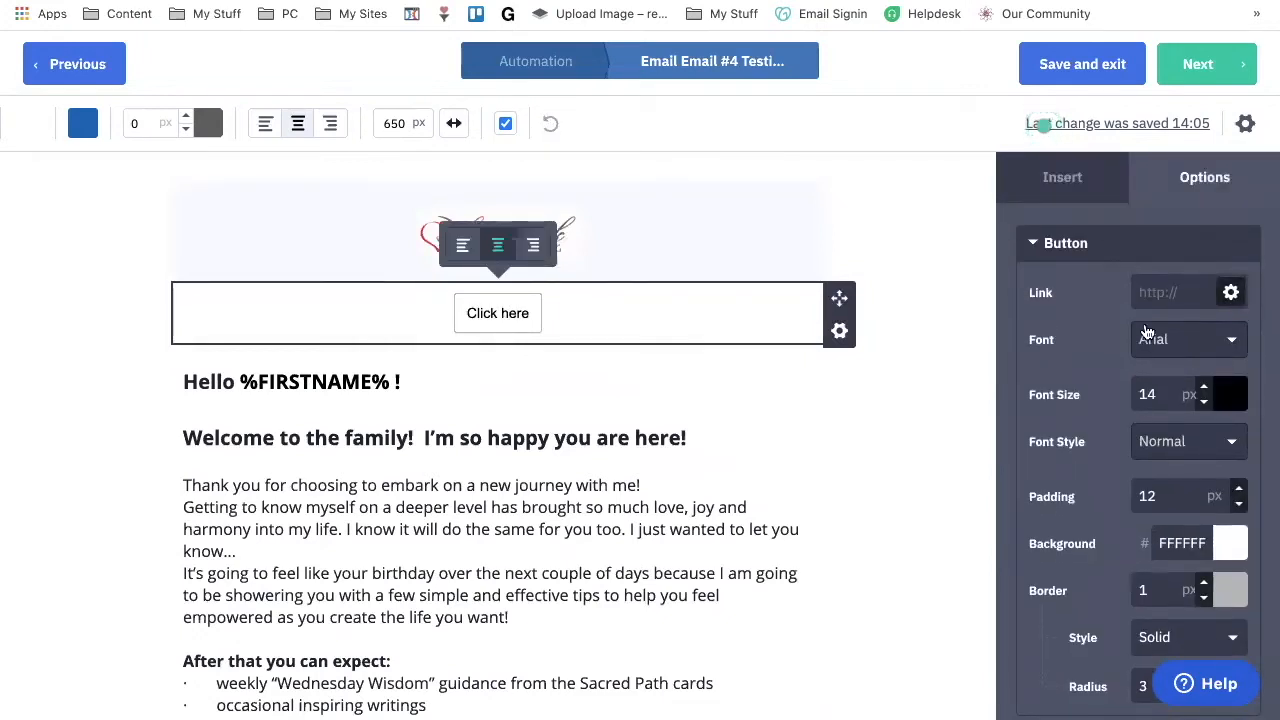
click(1231, 292)
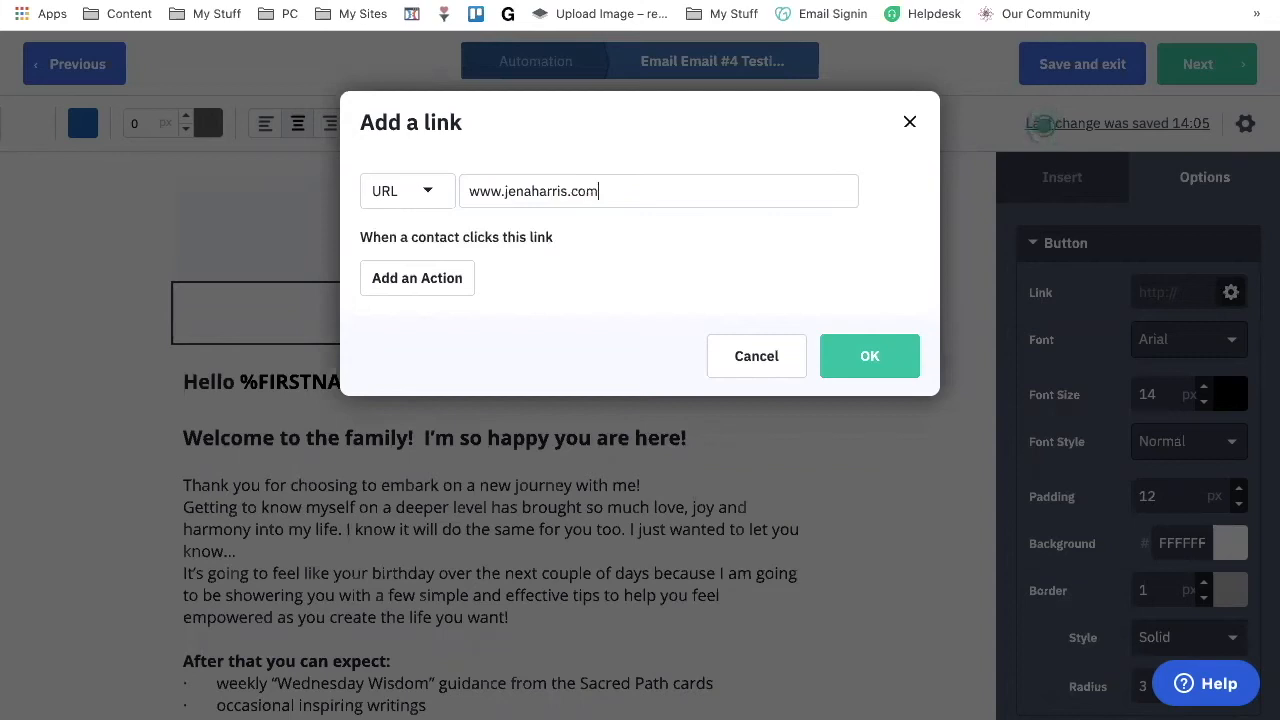
click(866, 355)
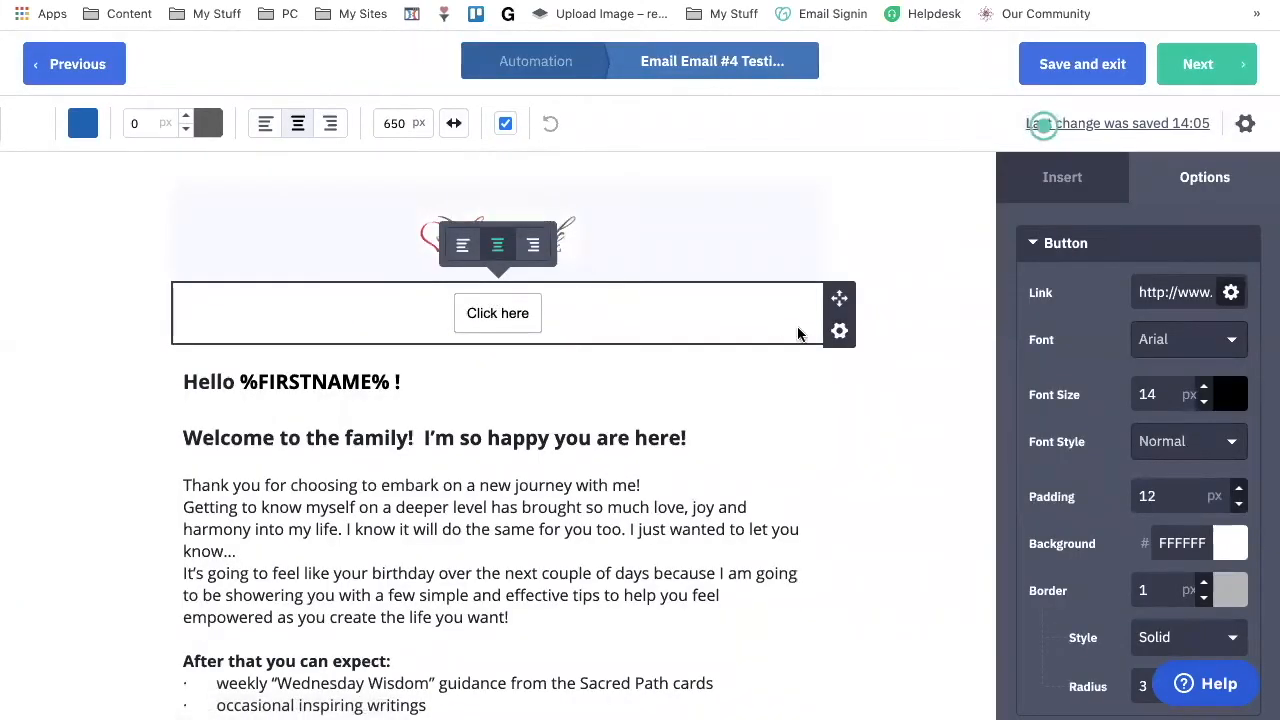
Step: Set the button's background to the recently used teal, 6CC8C0
click(840, 331)
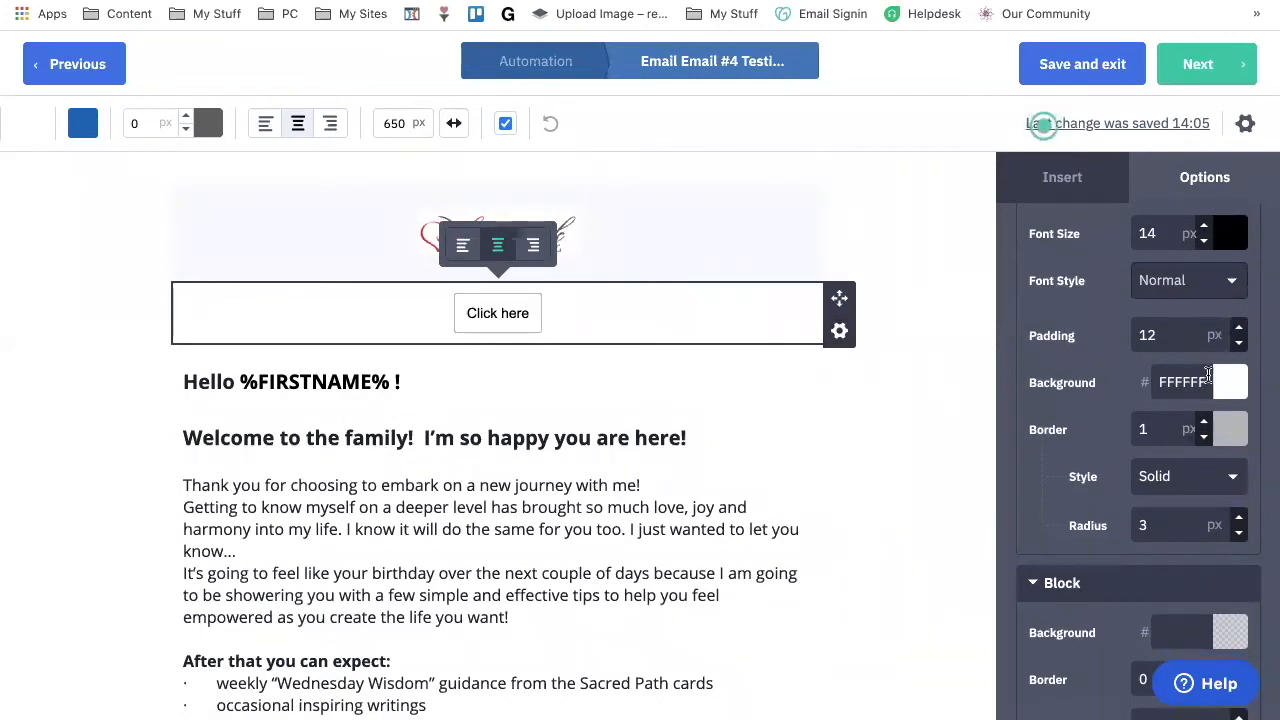
drag(1208, 378, 1156, 380)
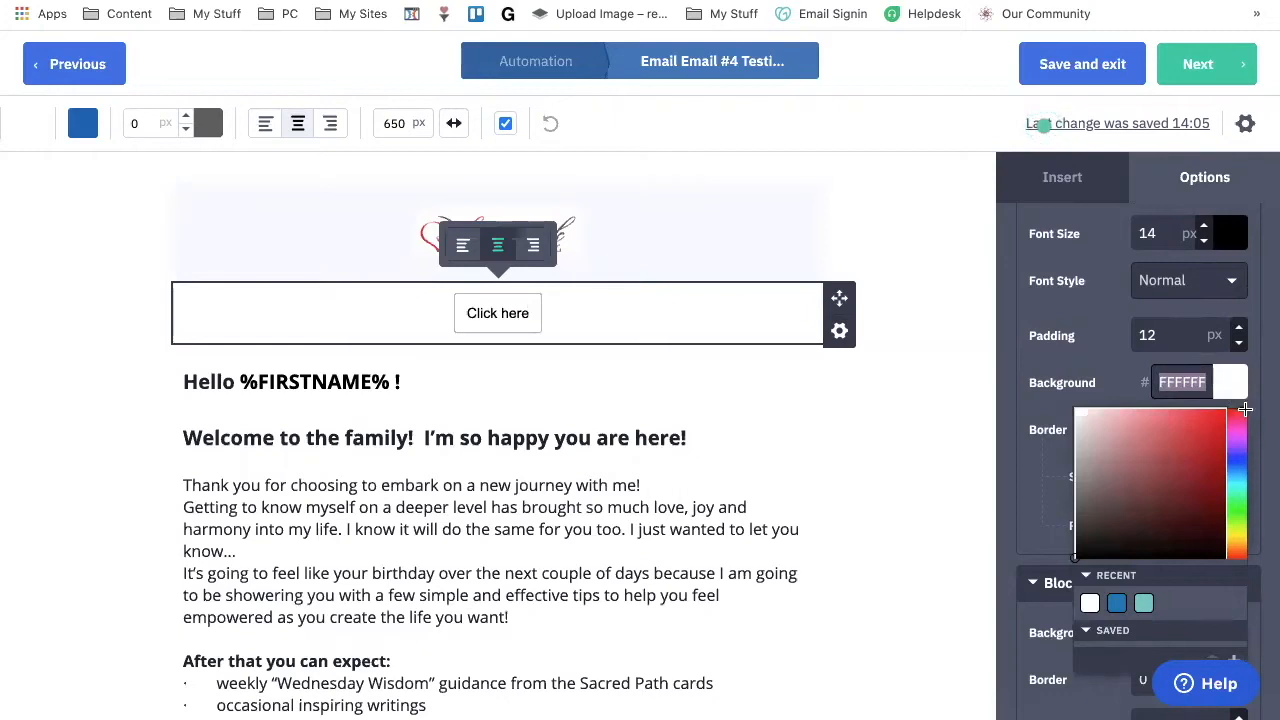
click(1144, 604)
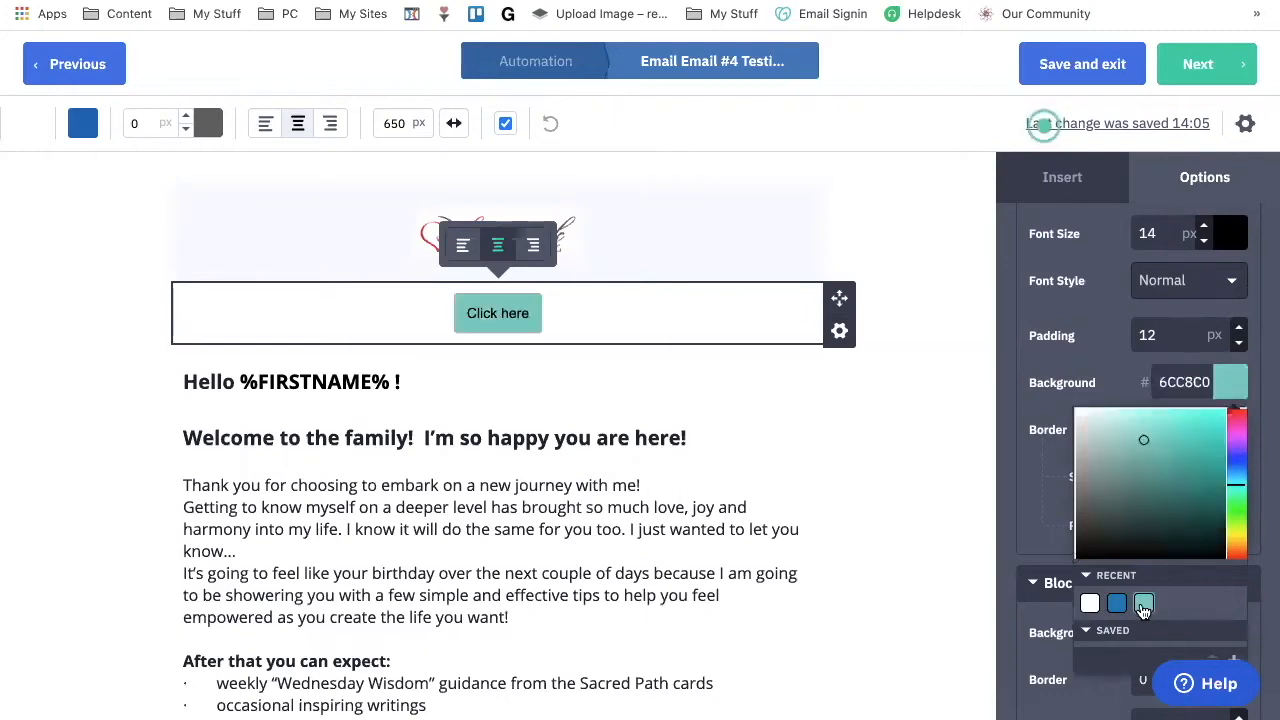
click(1124, 362)
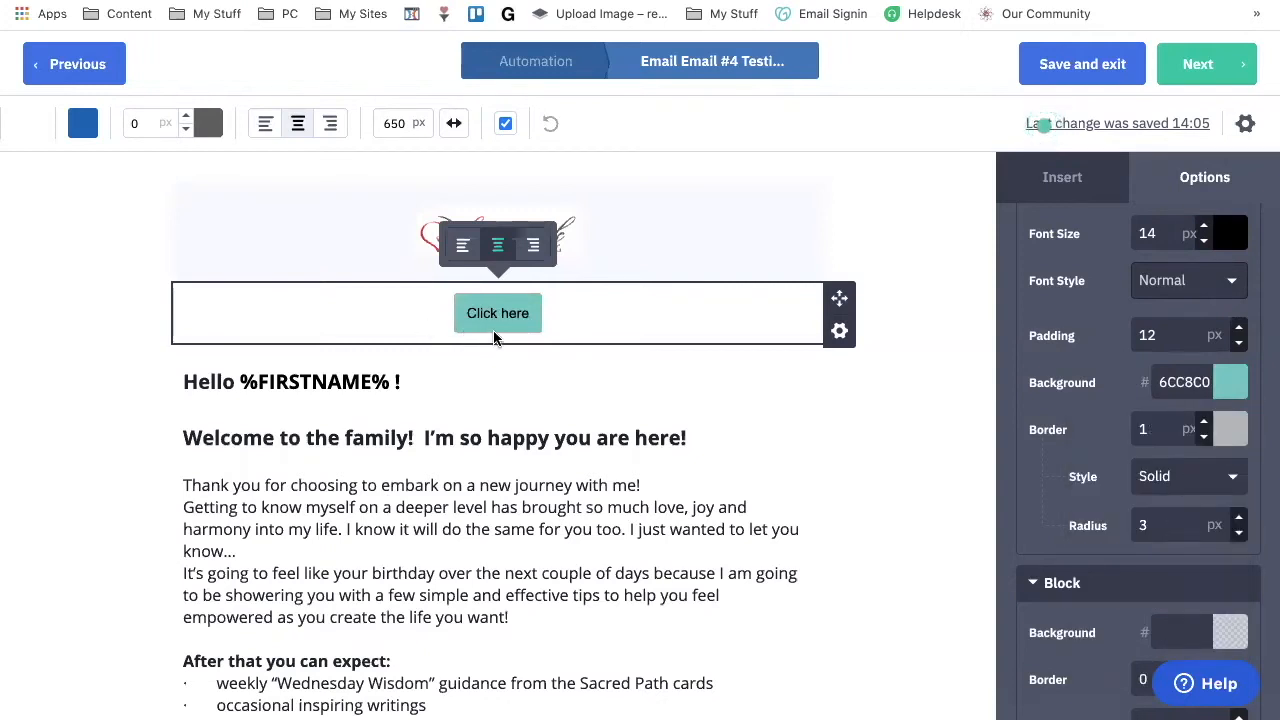
Step: Change the button's text color to the recently used blue
scroll(1174, 427, down, 1)
scroll(1174, 427, up, 1)
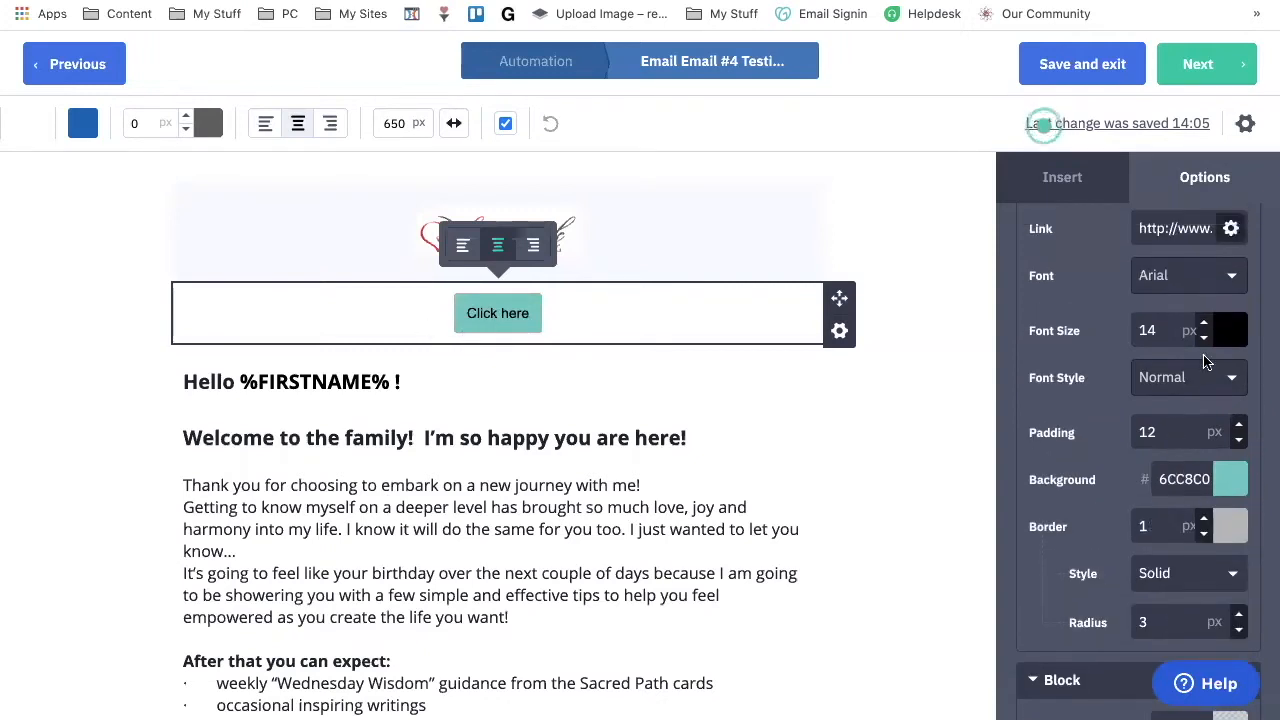
click(1231, 340)
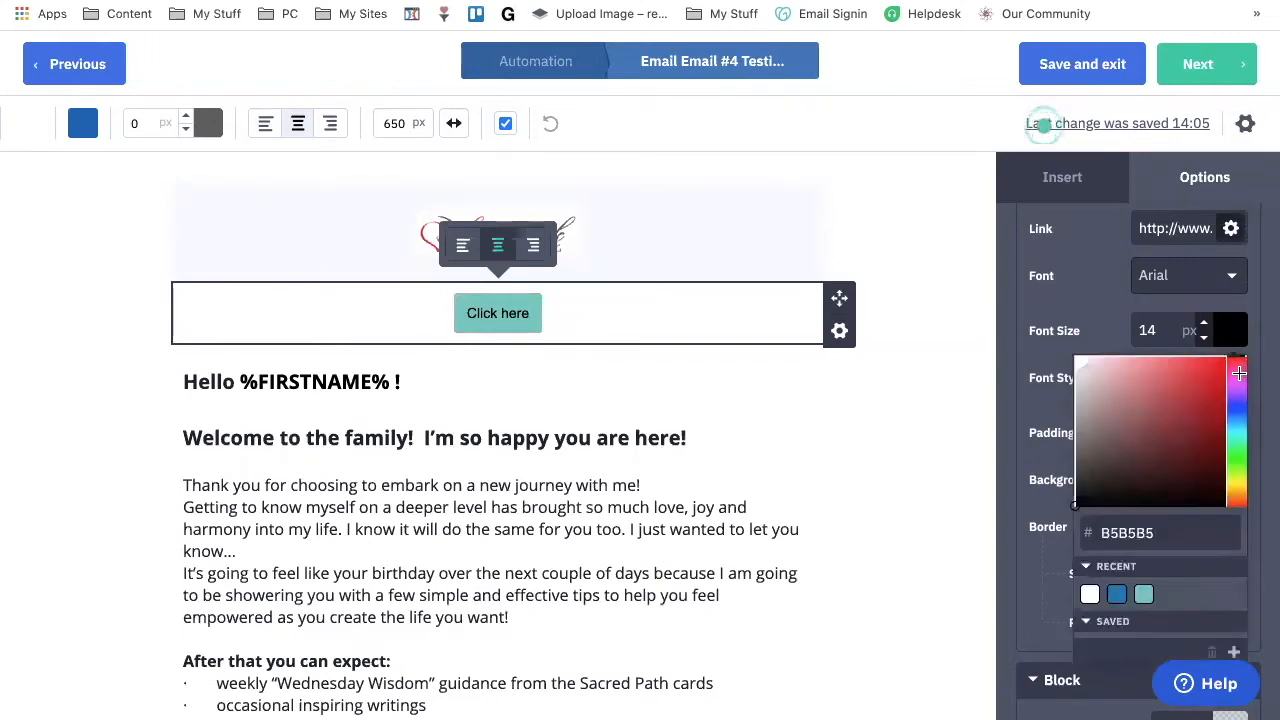
click(1239, 373)
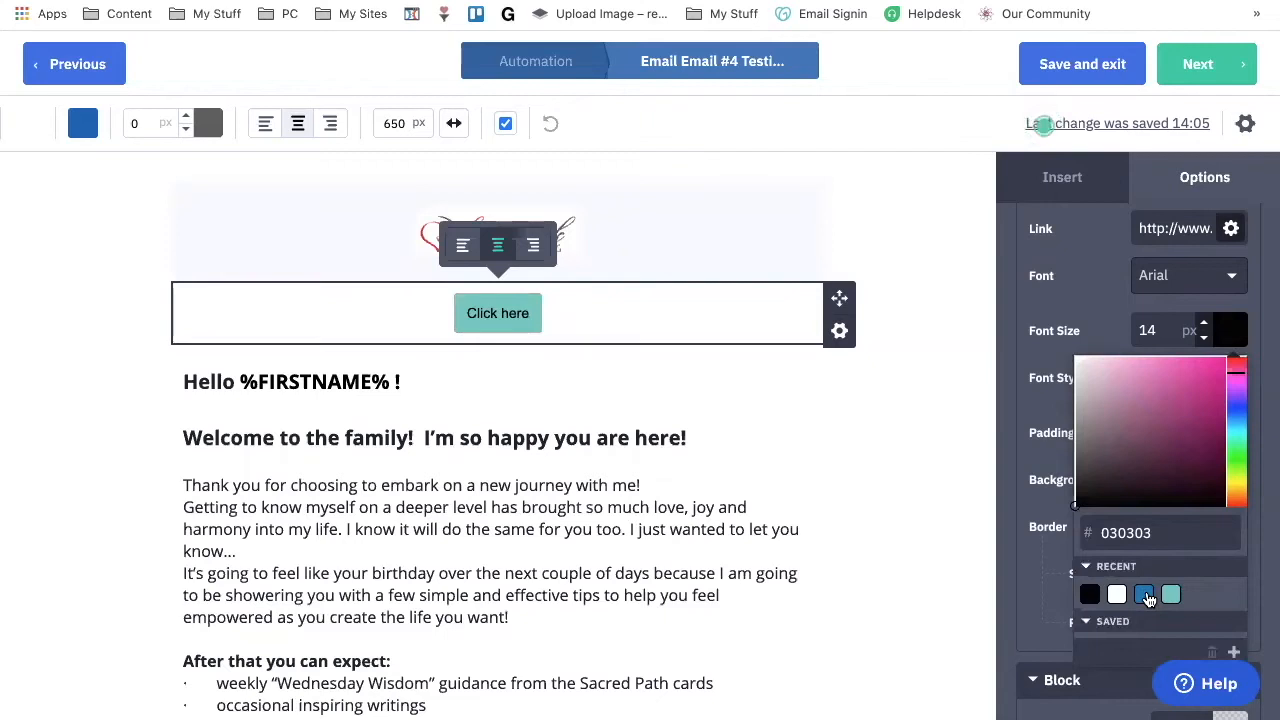
click(1146, 596)
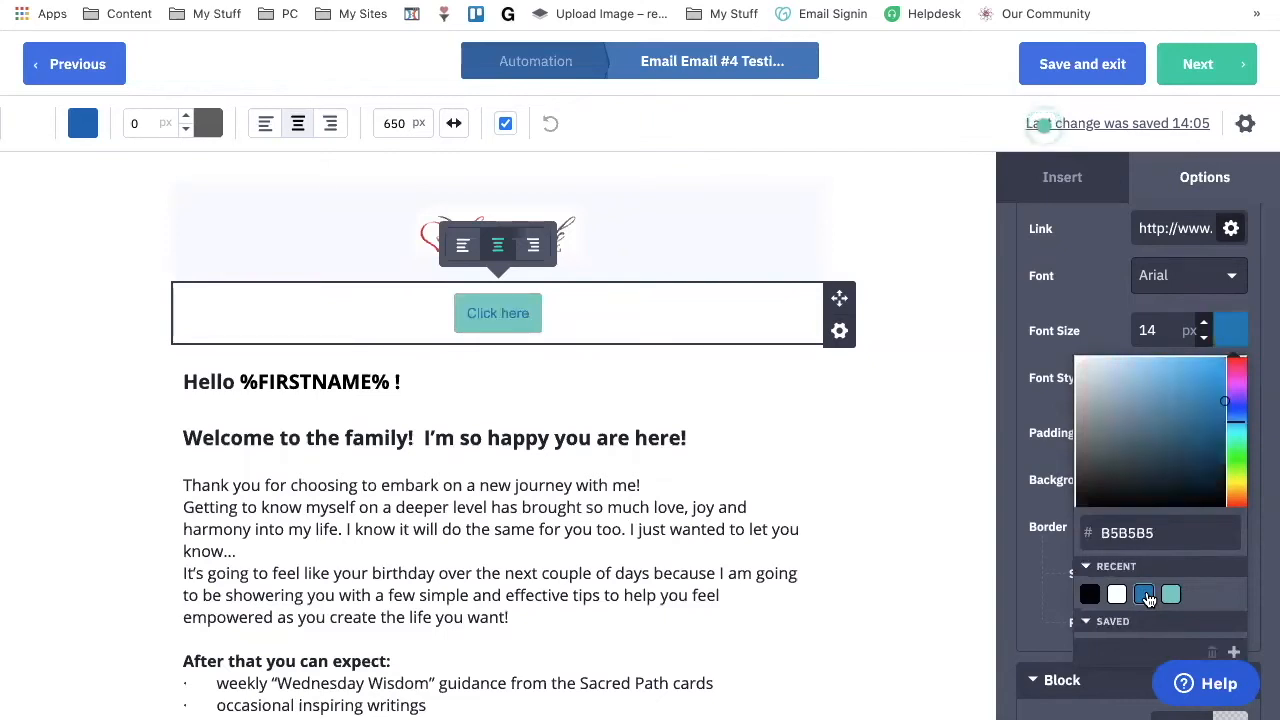
Step: Set the button text's font size to 18 px
click(1204, 324)
click(1204, 324)
click(1204, 324)
click(1204, 326)
double_click(1204, 326)
click(1204, 326)
double_click(1204, 326)
double_click(1204, 326)
click(1204, 326)
double_click(1204, 326)
double_click(1204, 326)
click(1204, 326)
click(1204, 337)
double_click(1204, 337)
click(1204, 337)
double_click(1204, 337)
double_click(1204, 337)
click(1204, 337)
double_click(1204, 337)
click(1204, 337)
click(1204, 337)
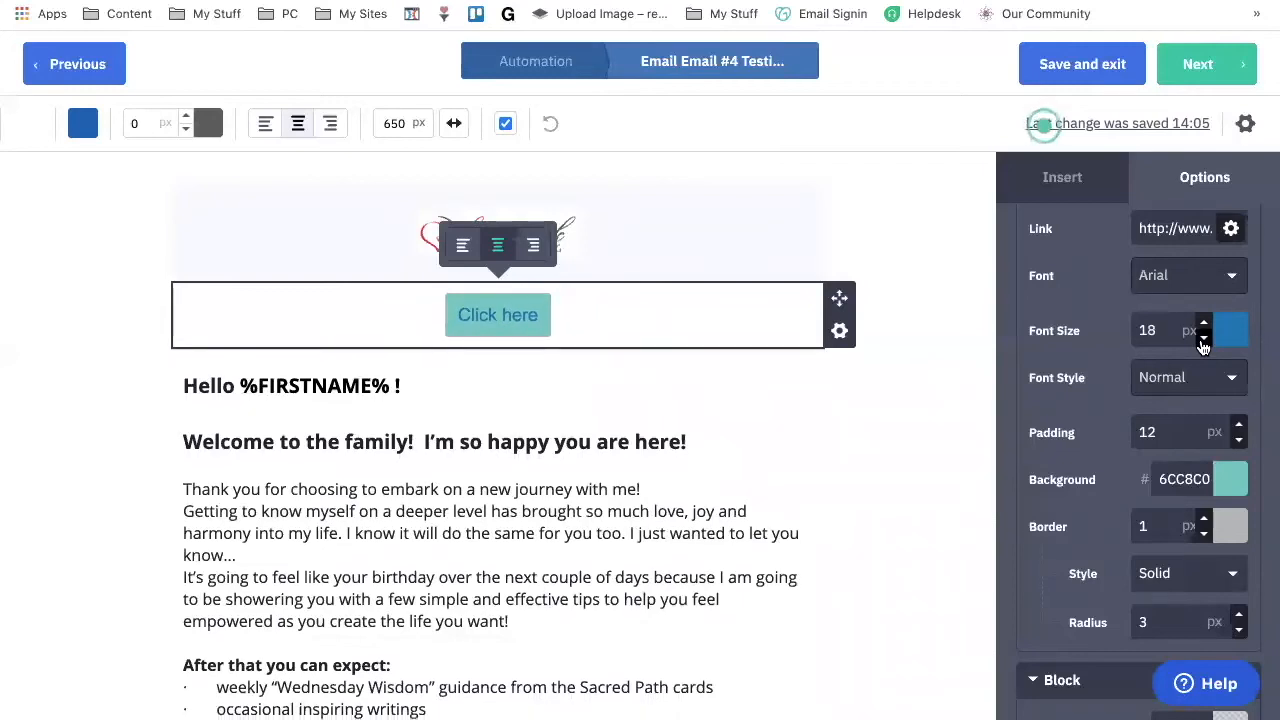
Step: Change the button text's font to Open Sans
scroll(1230, 500, down, 3)
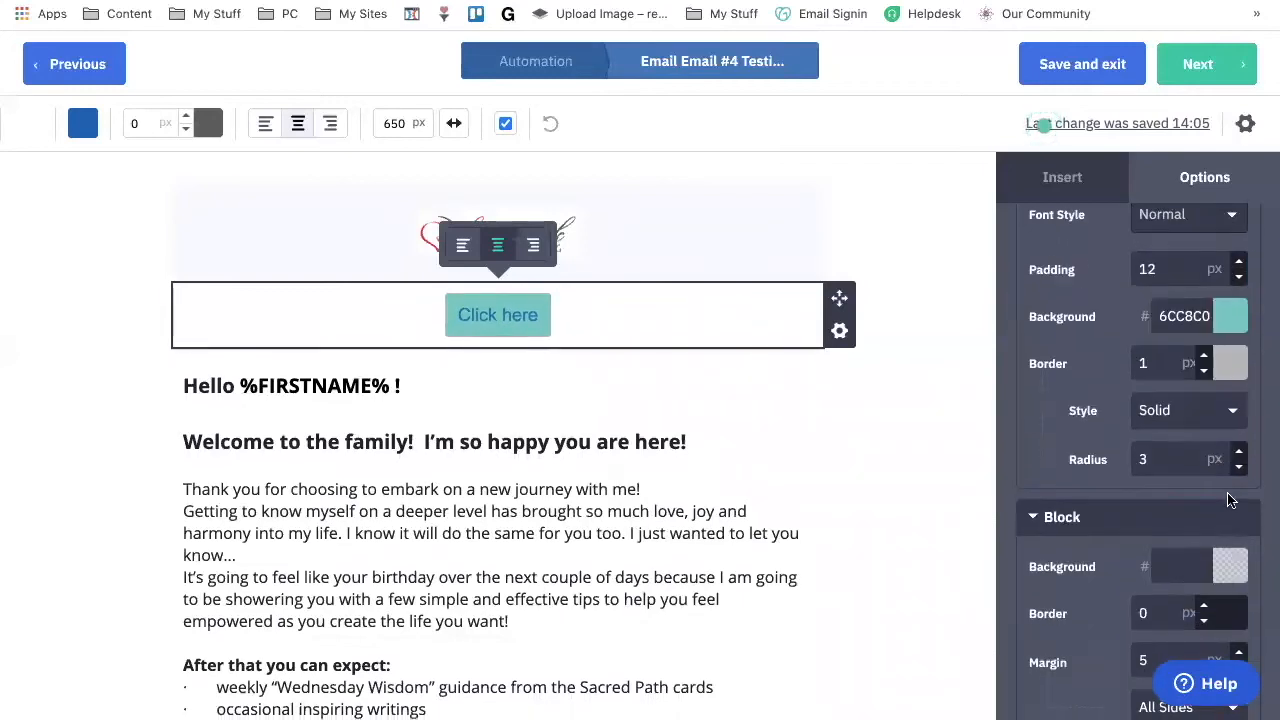
scroll(1230, 500, up, 3)
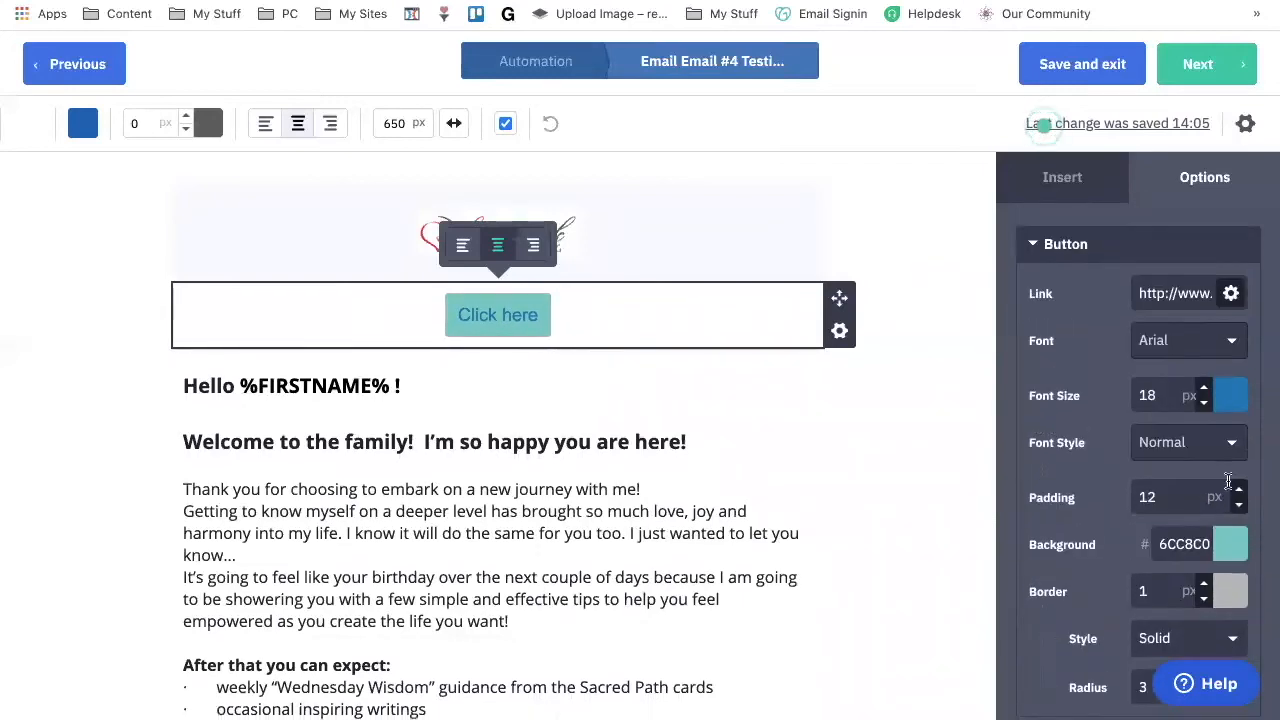
click(1228, 342)
scroll(1177, 553, down, 4)
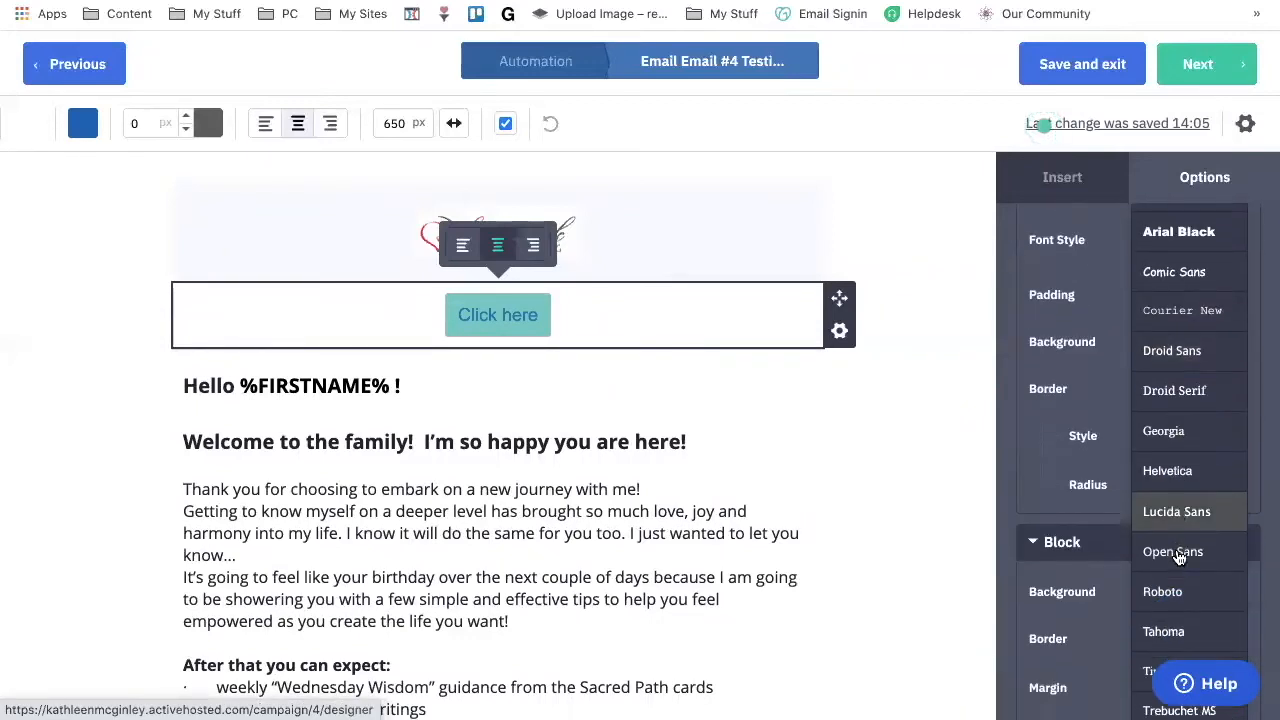
click(1177, 553)
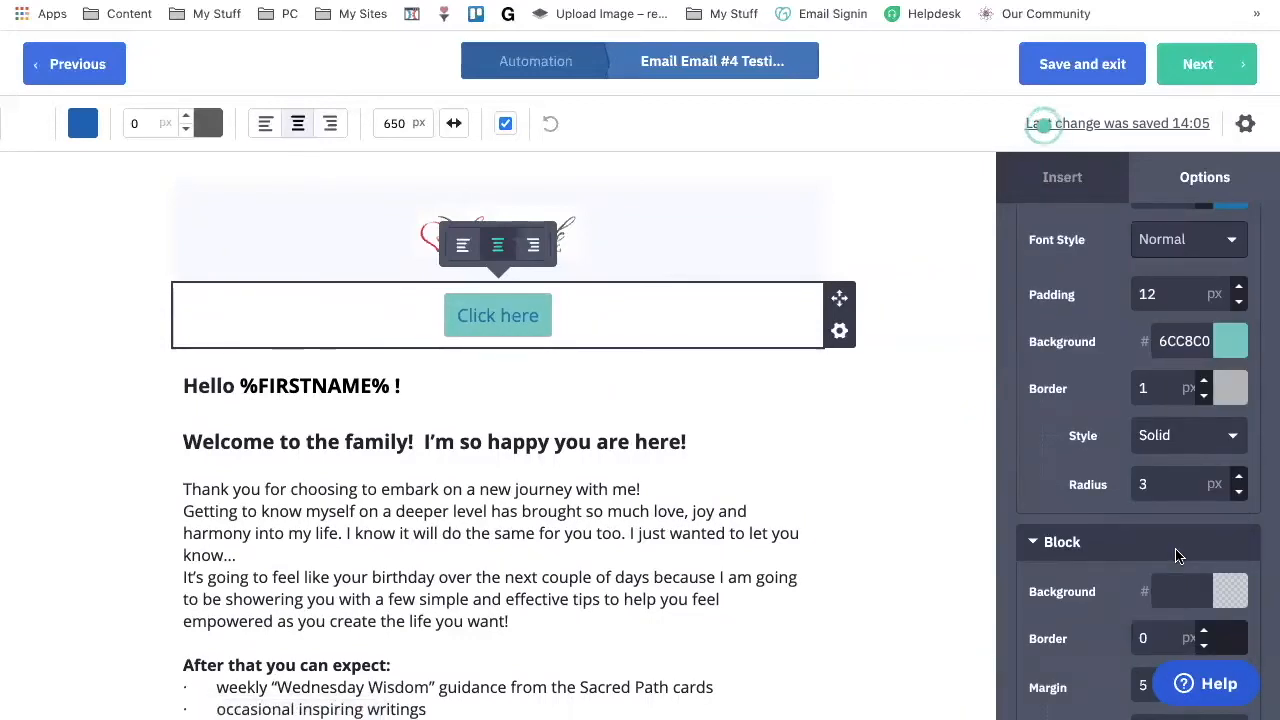
Step: Set the button's border style to Dotted and review the block spacing and column background options
scroll(1132, 430, down, 1)
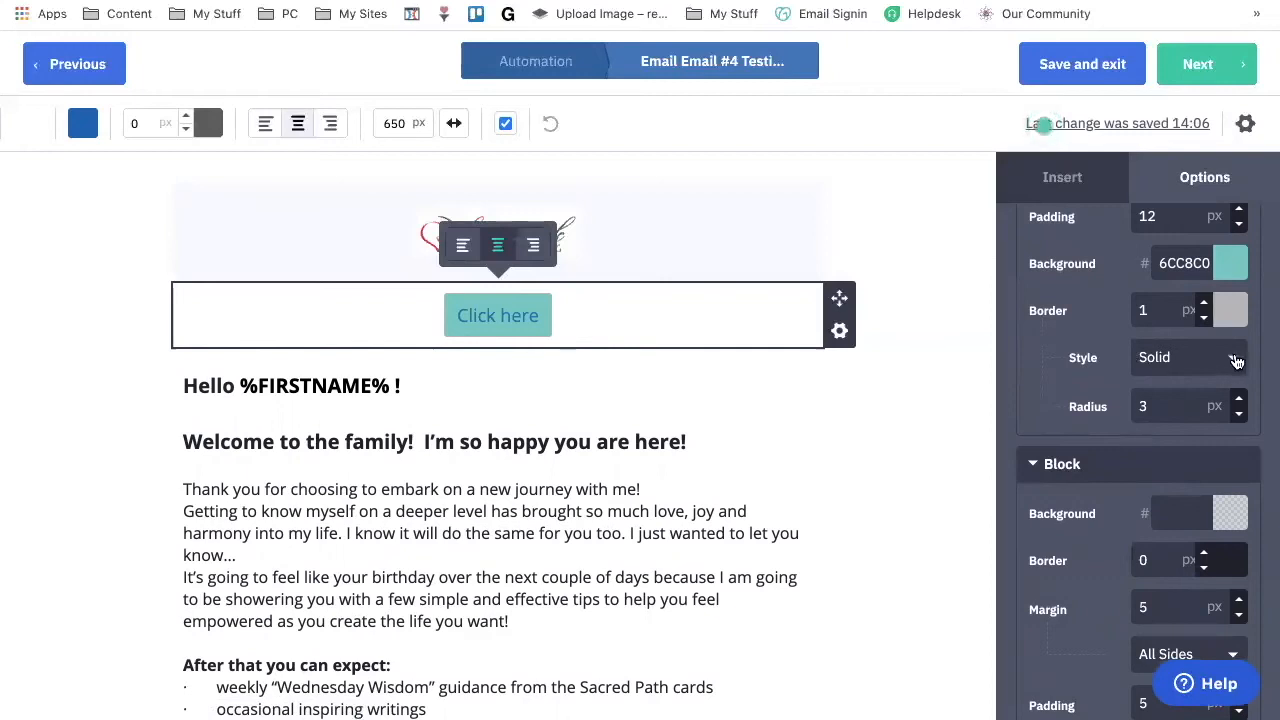
click(1236, 361)
click(1156, 439)
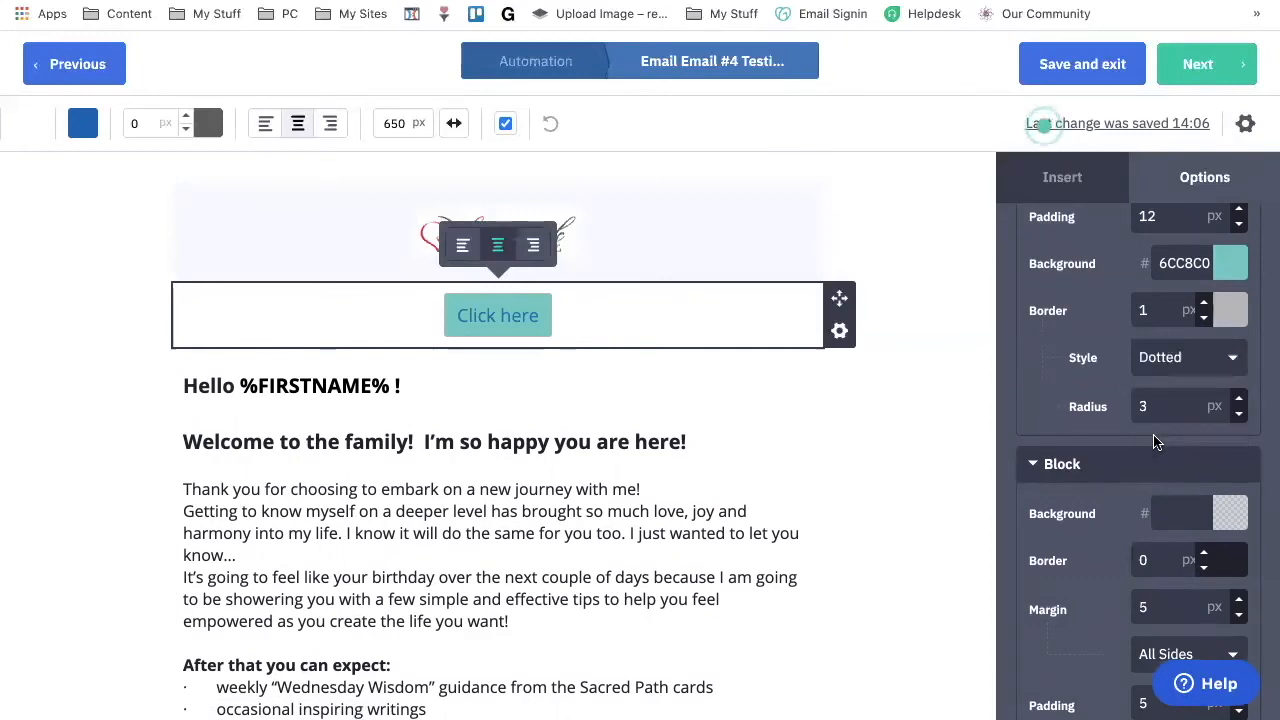
scroll(1163, 365, down, 5)
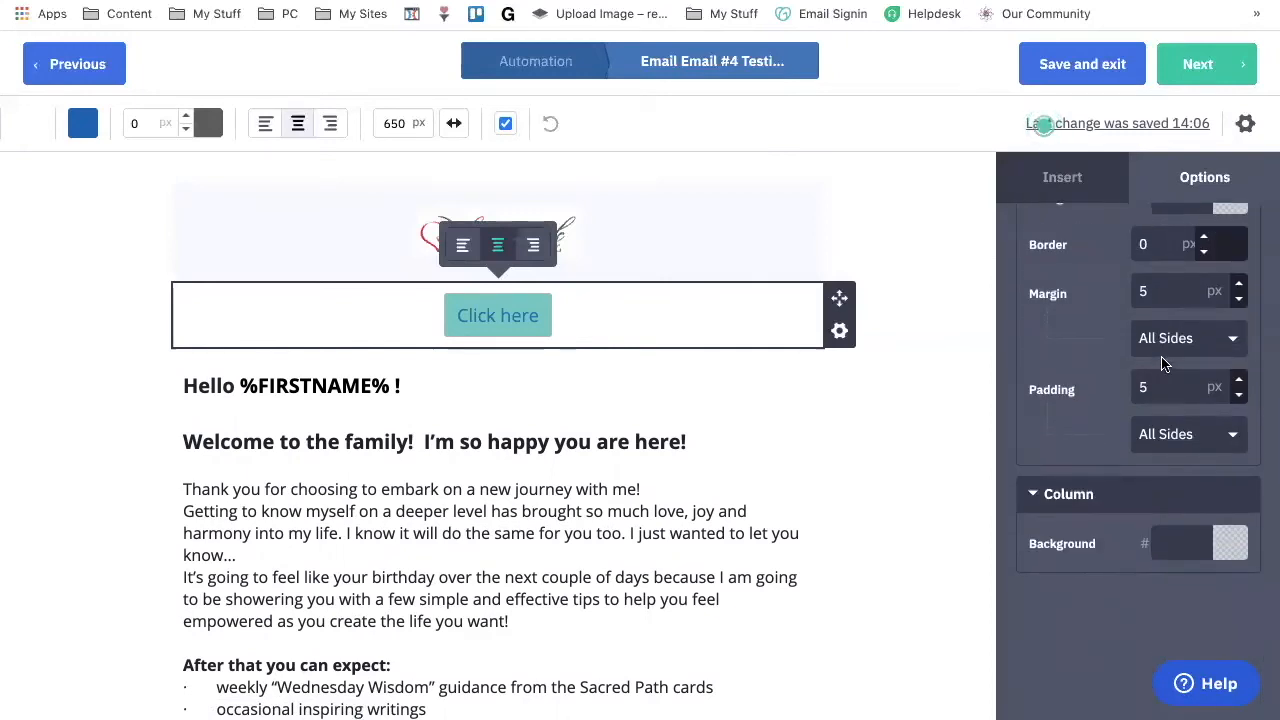
scroll(1163, 365, up, 4)
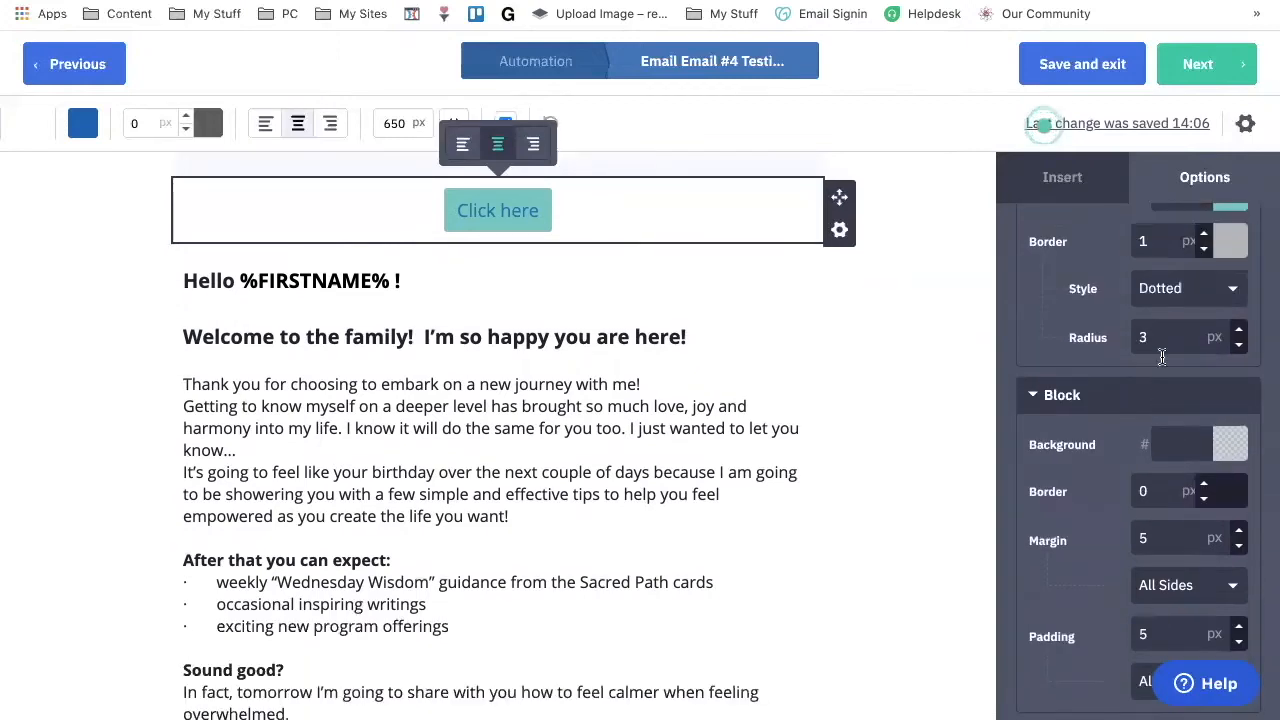
Step: Delete the "Click here" button block from the email
click(843, 240)
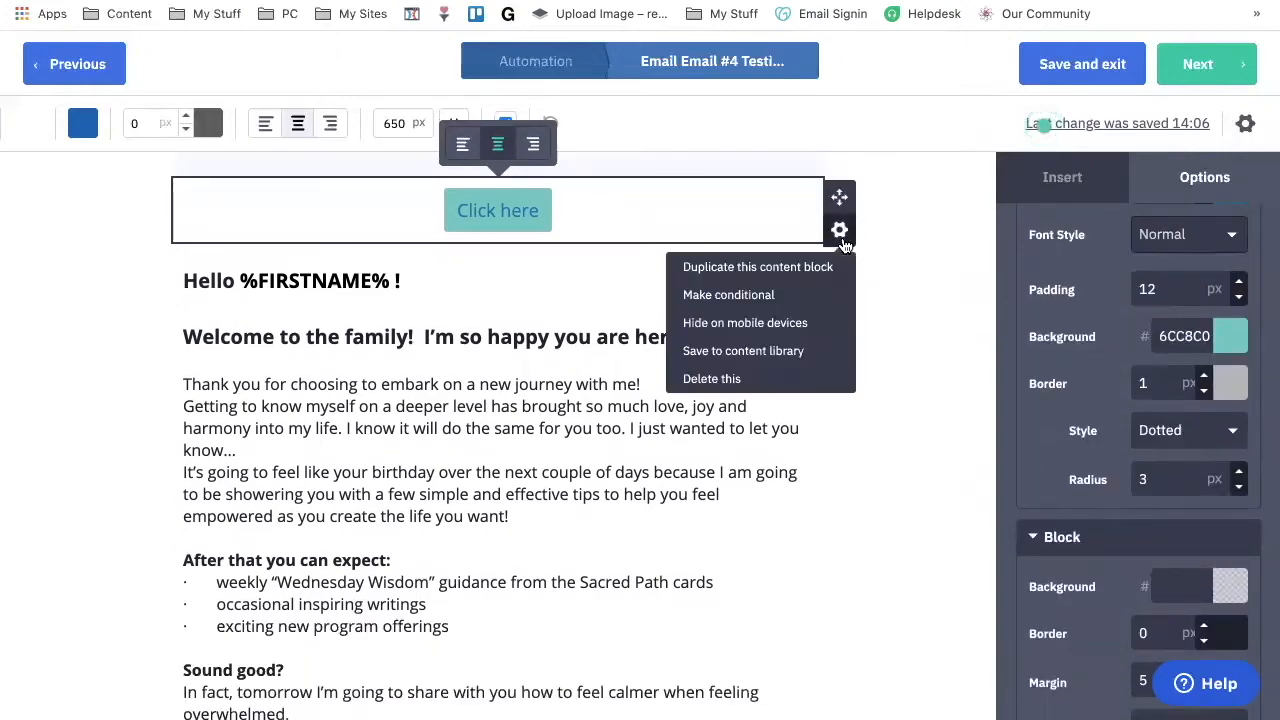
click(727, 377)
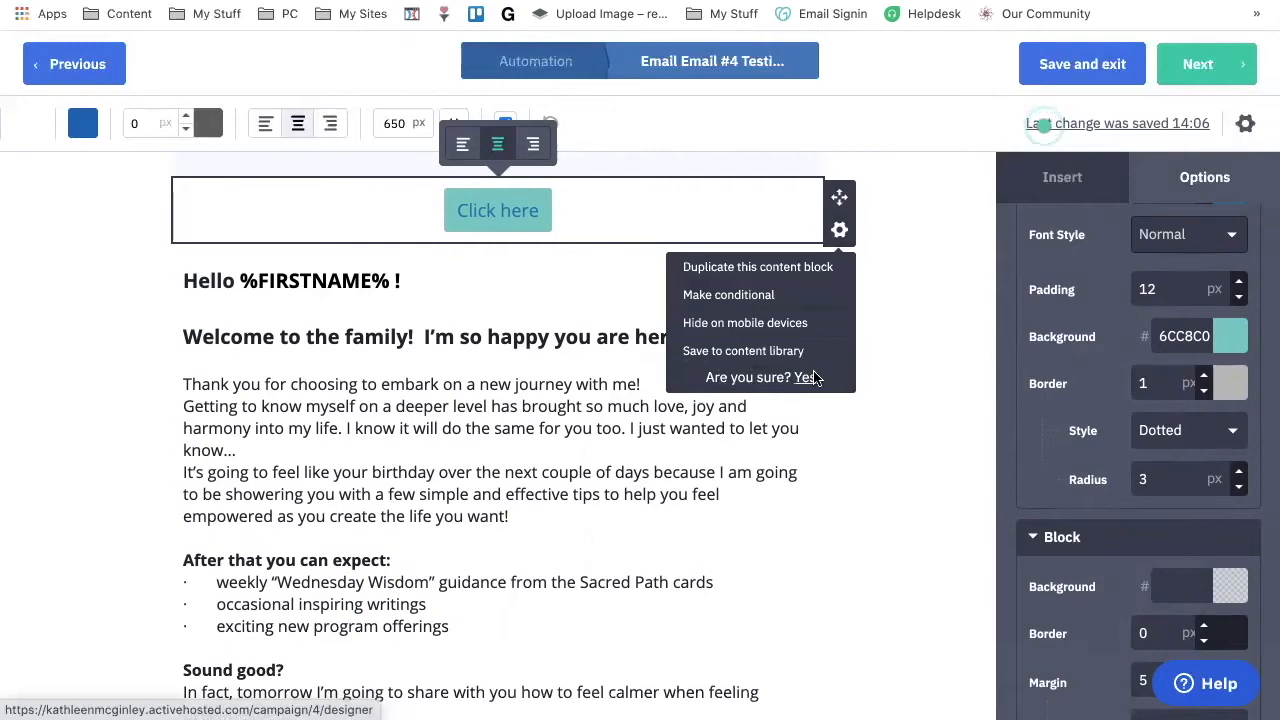
click(805, 377)
scroll(820, 300, up, 3)
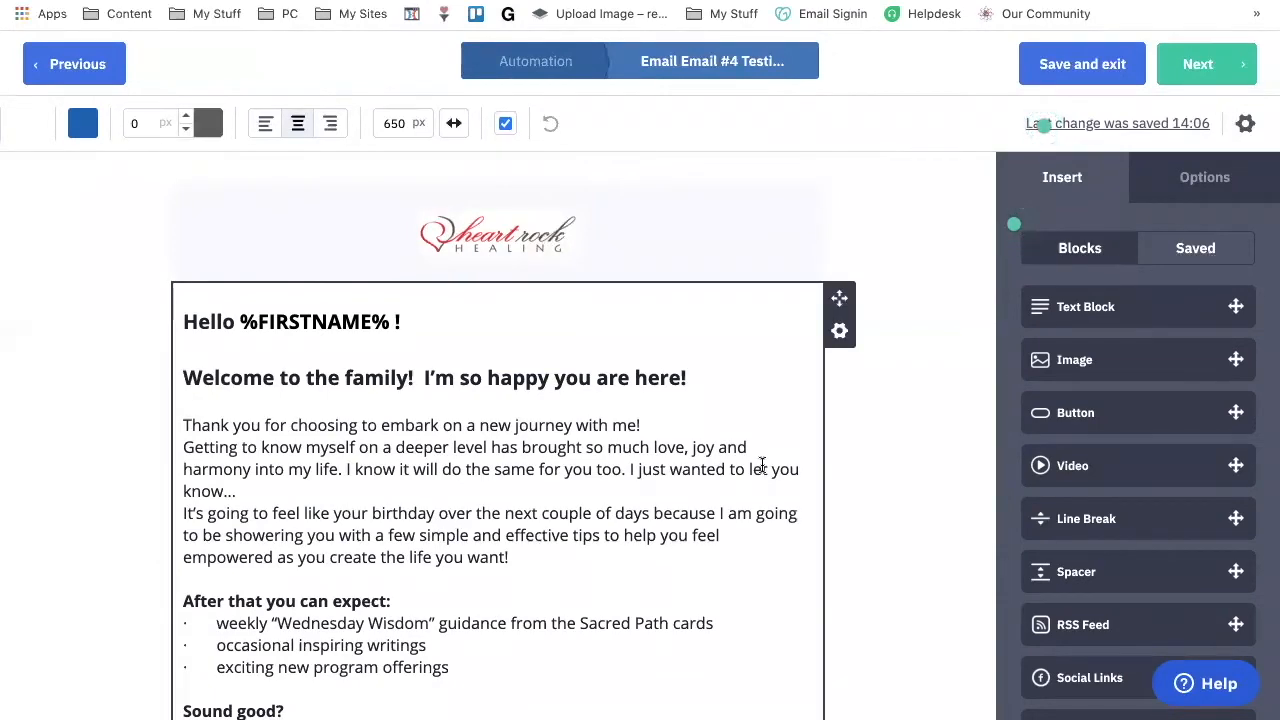
Step: Insert the saved Blue Footer block between the sign-off text and the green steps block
scroll(762, 466, down, 10)
click(1212, 259)
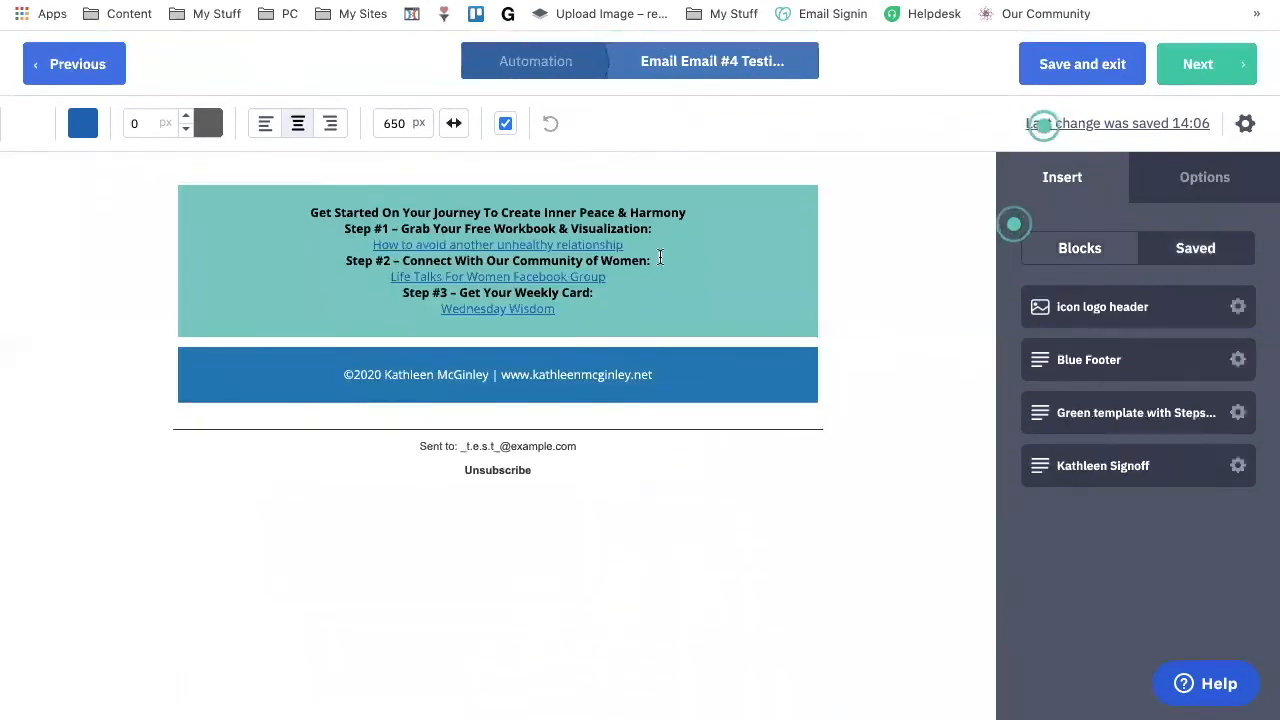
scroll(660, 258, up, 2)
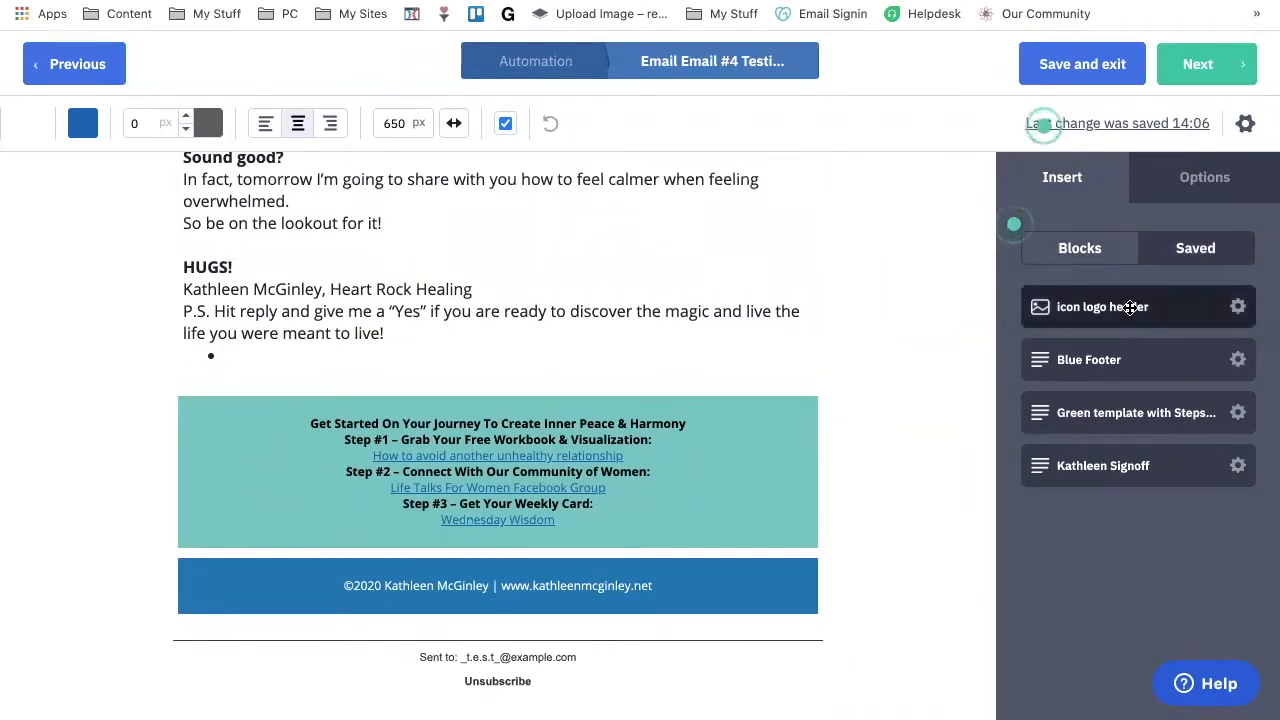
drag(1111, 360, 545, 388)
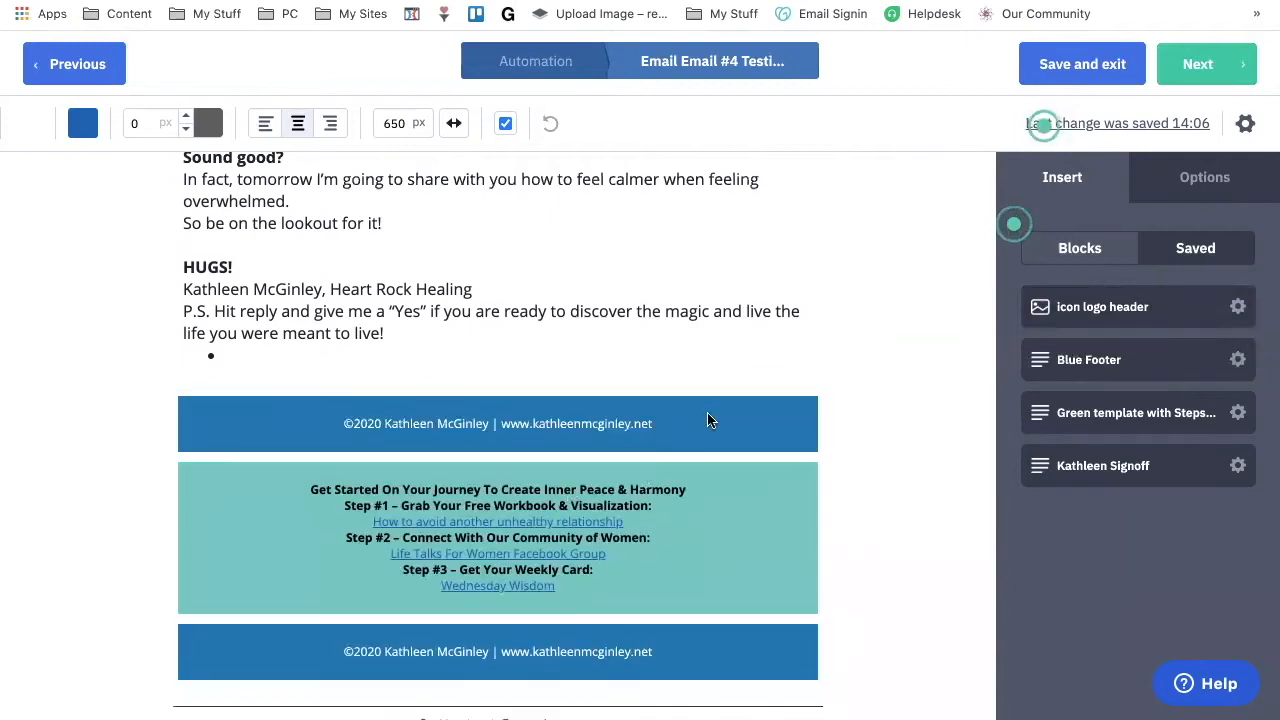
Step: Delete the extra blue footer block above the green steps block
click(839, 438)
click(730, 393)
click(805, 393)
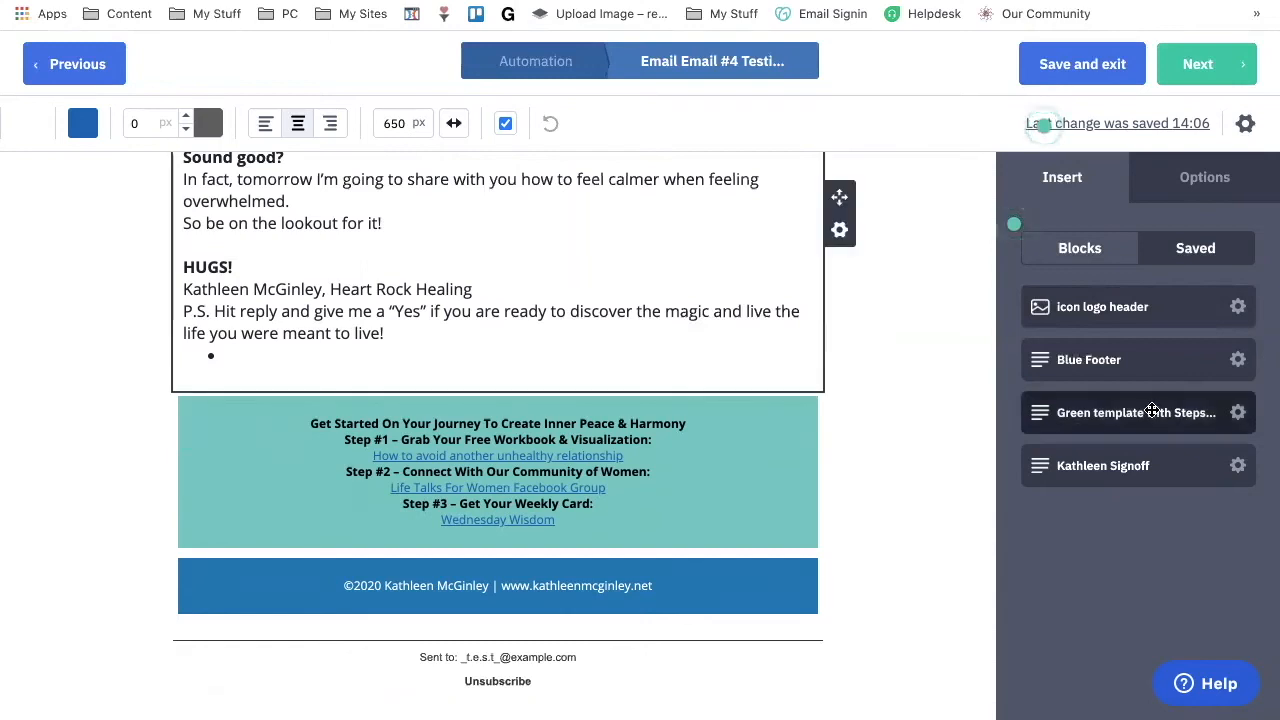
Step: Insert the saved green steps template block next to the existing green steps block, and delete the extra copy
drag(610, 368, 583, 383)
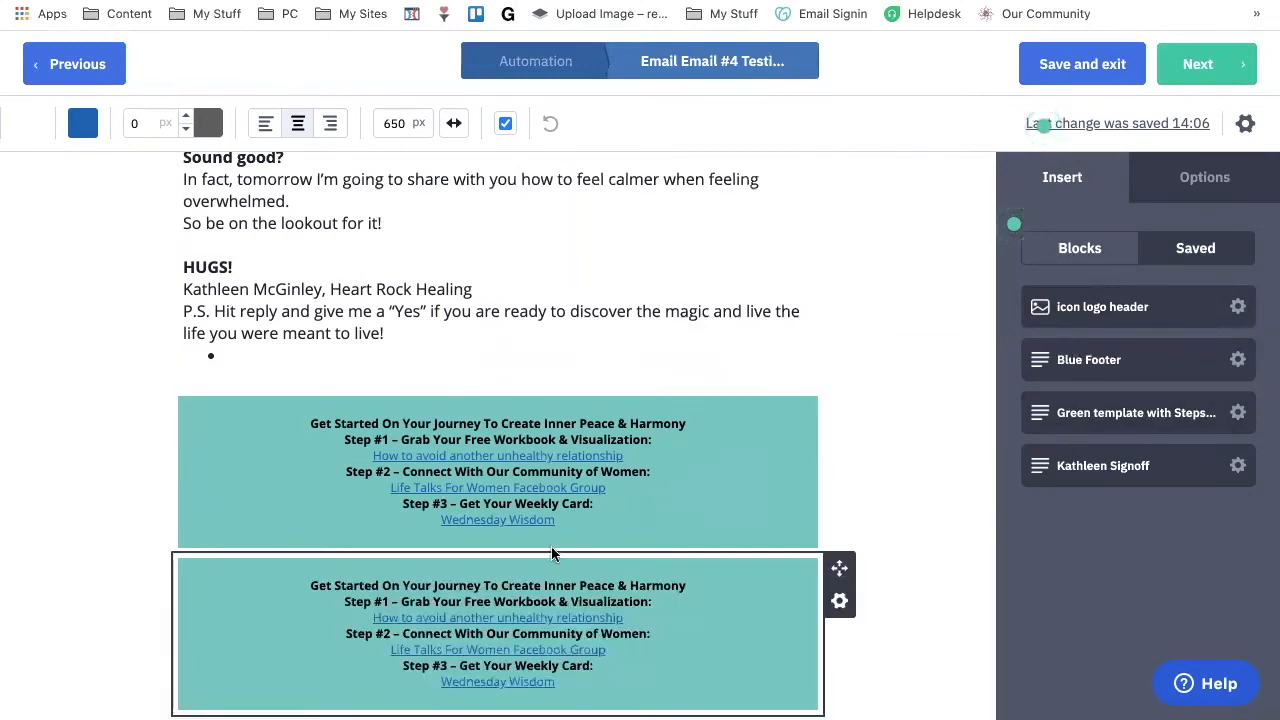
click(840, 440)
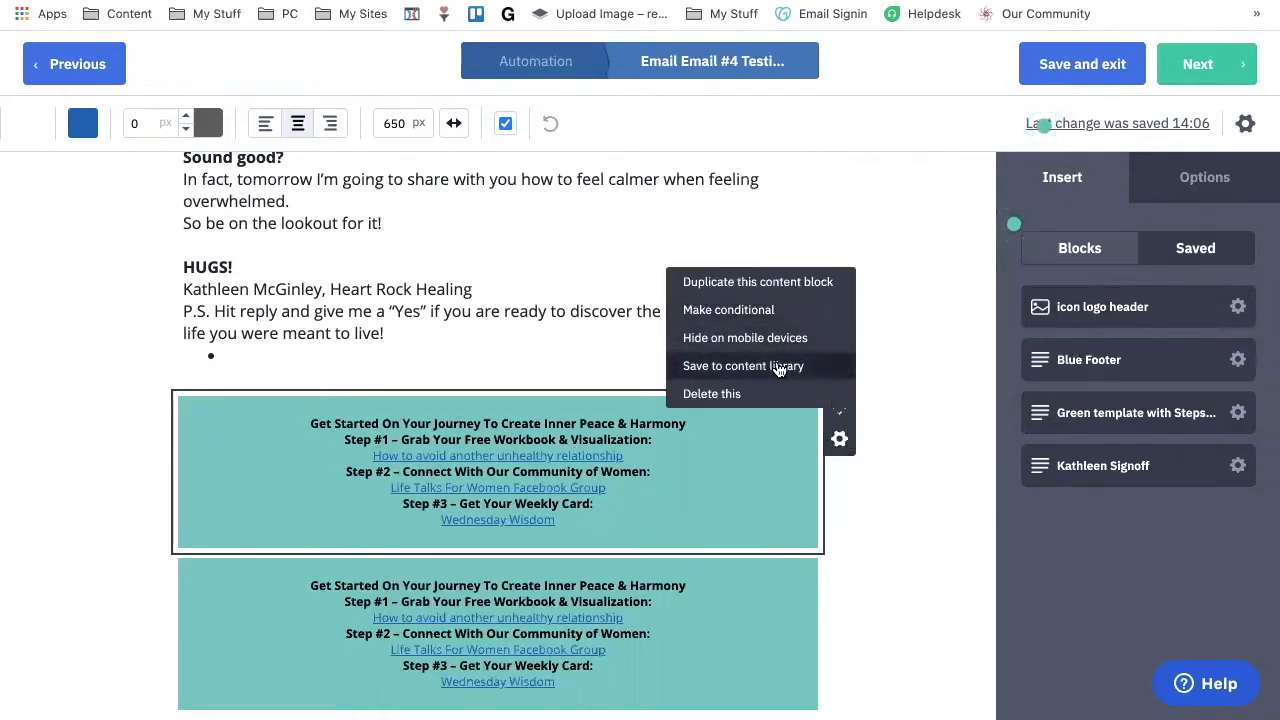
click(735, 393)
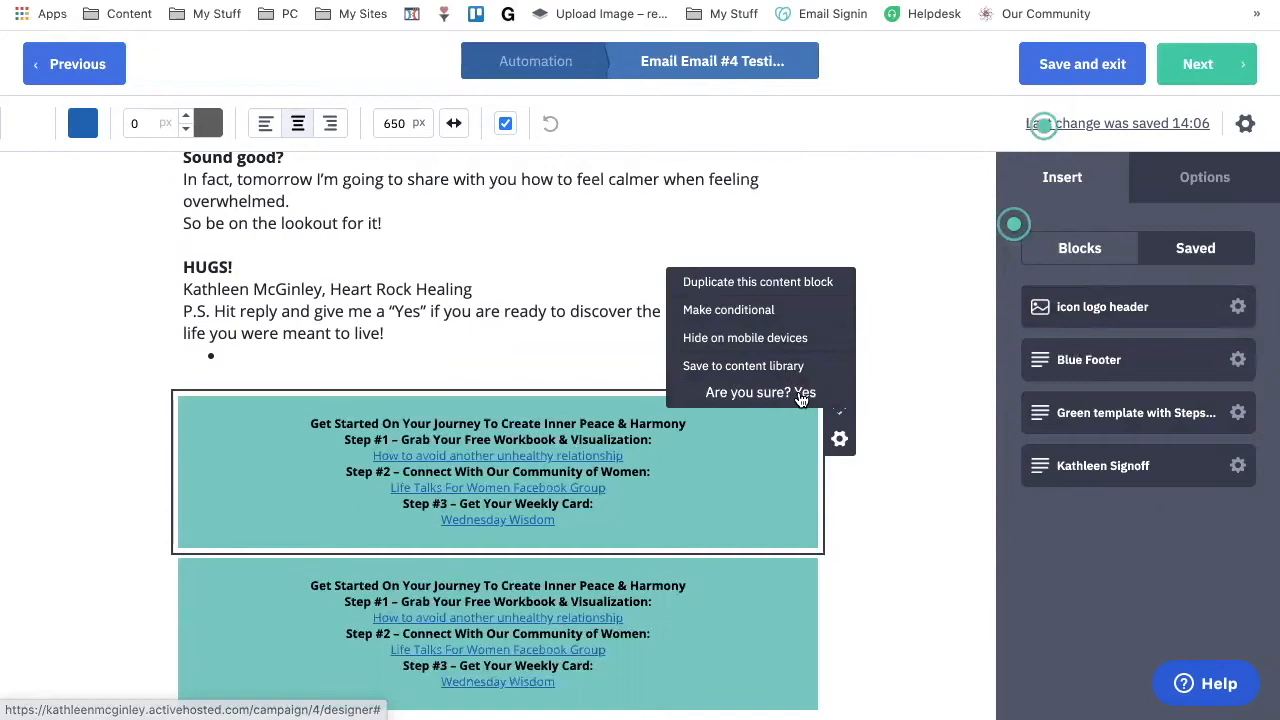
click(806, 394)
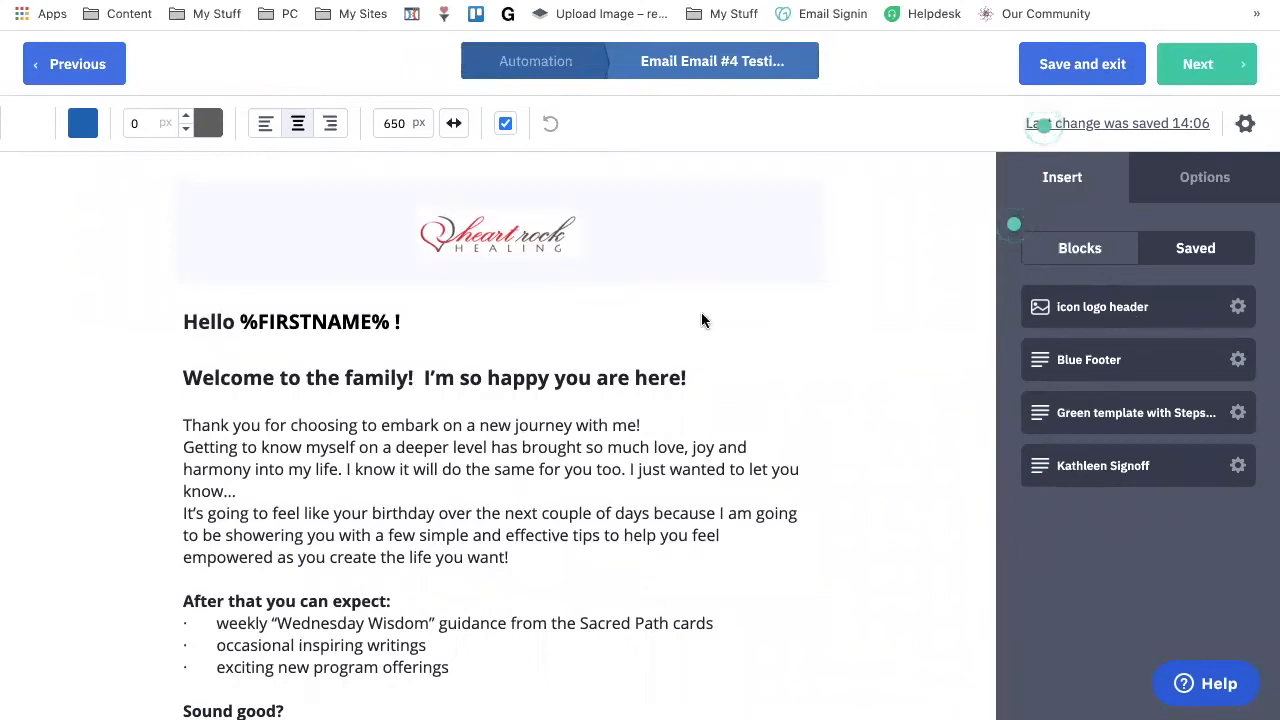
Step: Save the logo image block at the start of the email to the content library as "Logo Header"
click(715, 234)
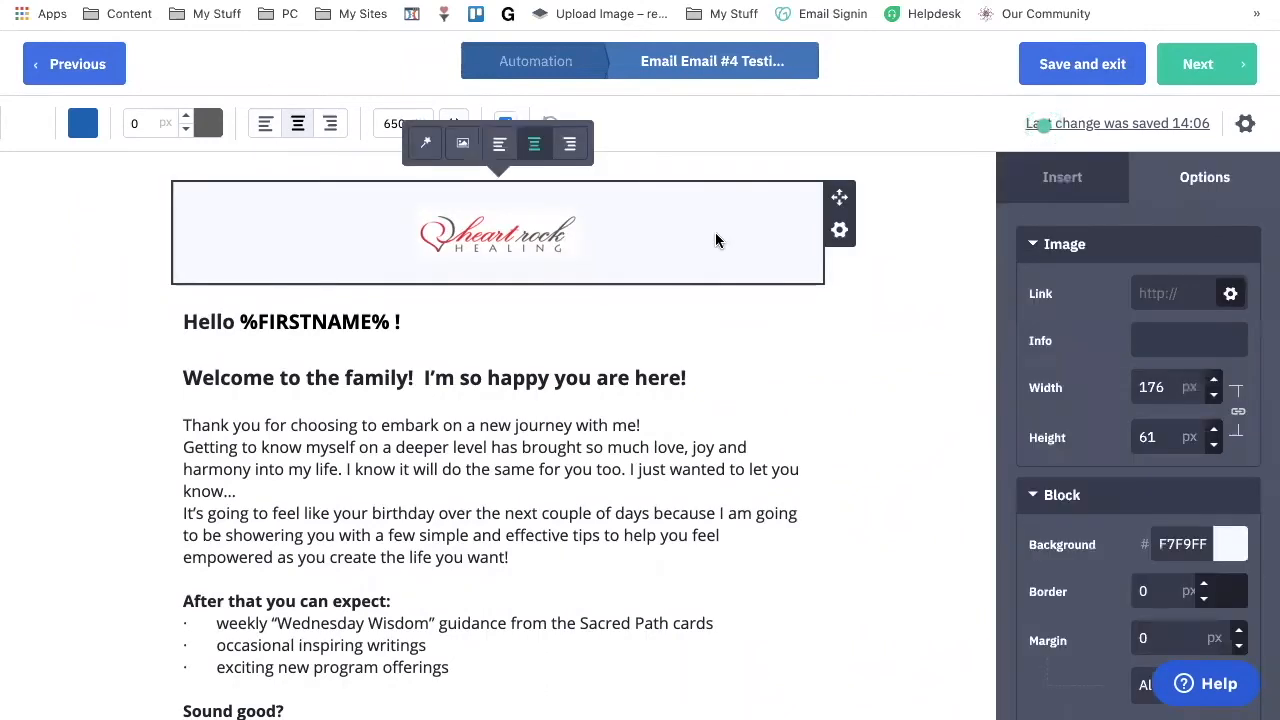
click(840, 231)
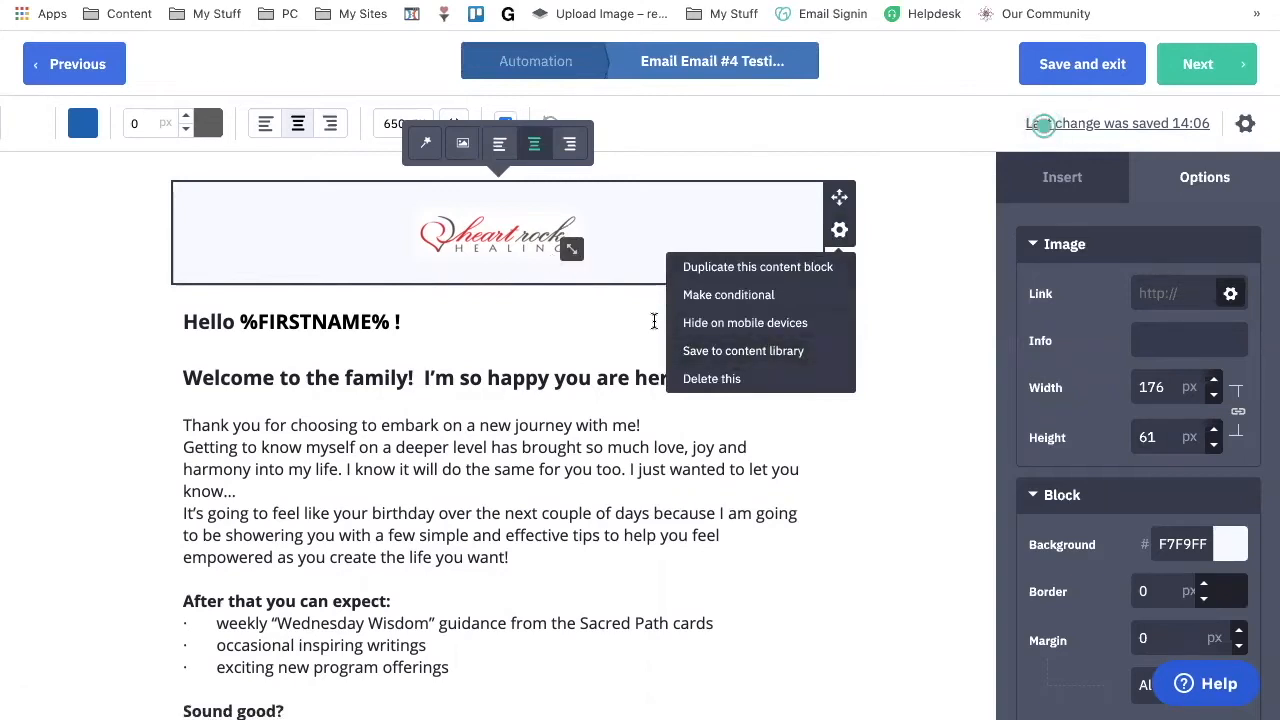
click(762, 352)
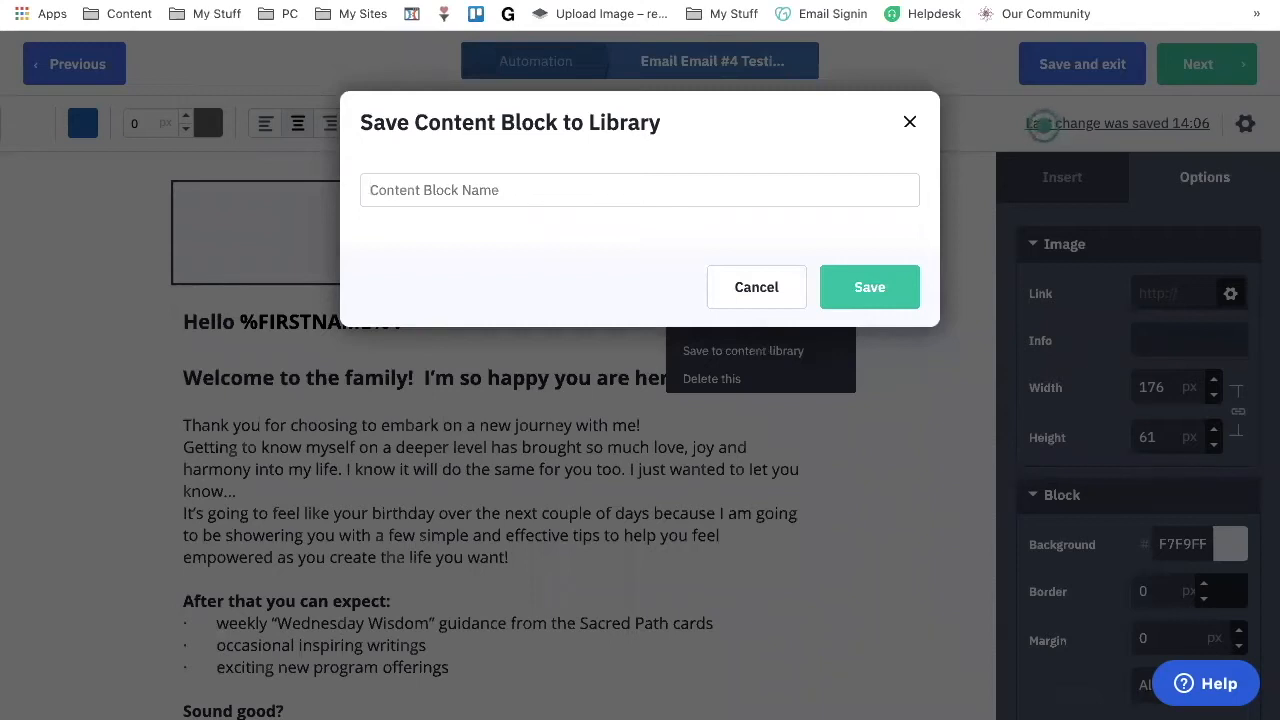
text(Logo Header)
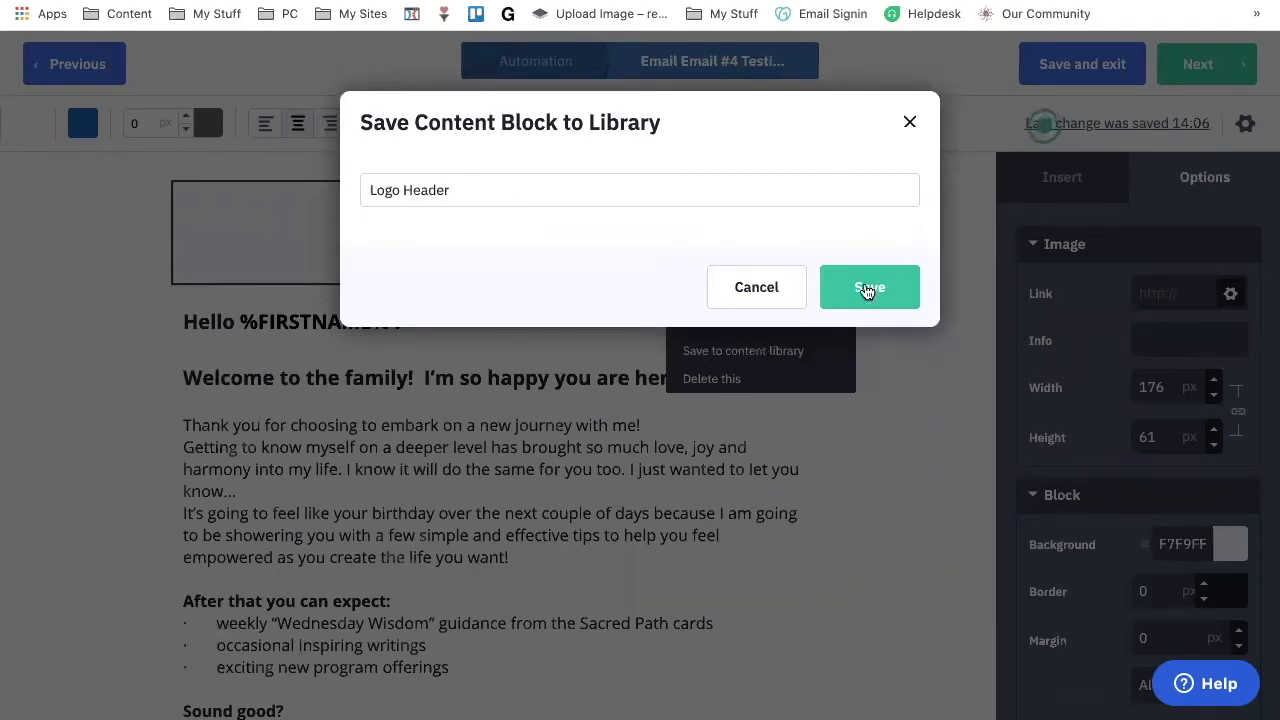
click(867, 288)
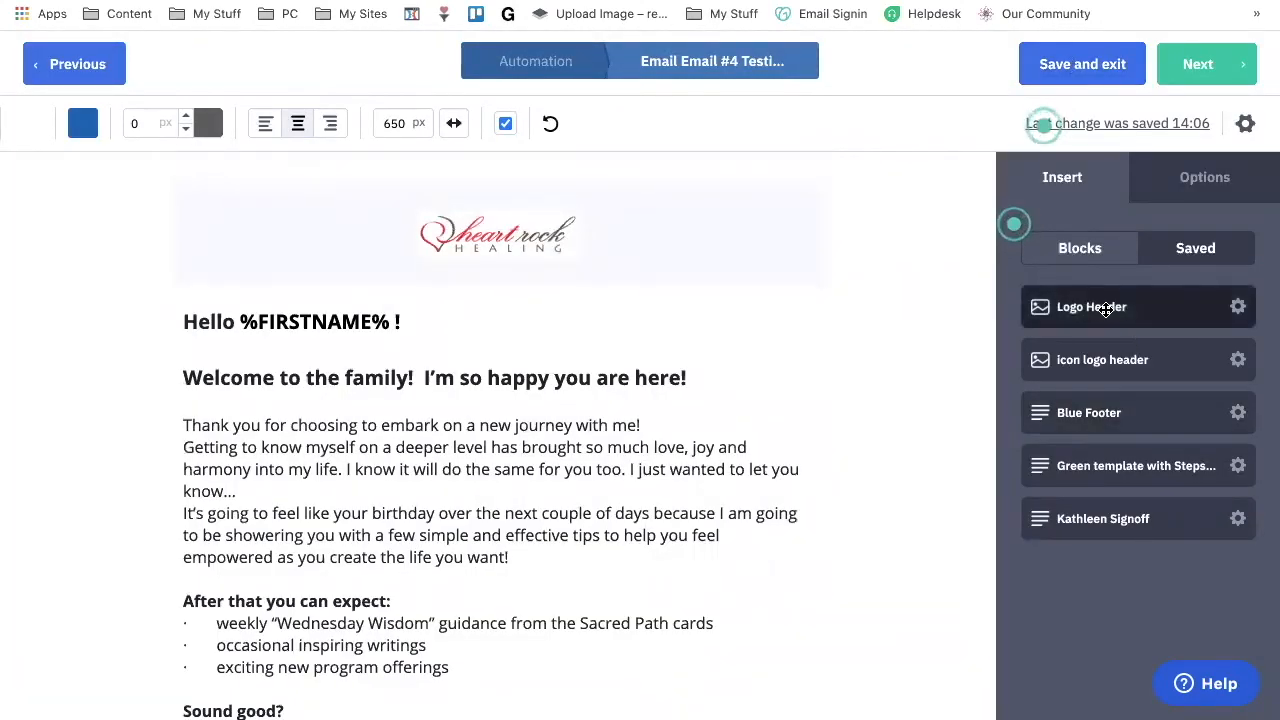
Step: Delete the saved "icon logo header" item from the content library
click(1120, 362)
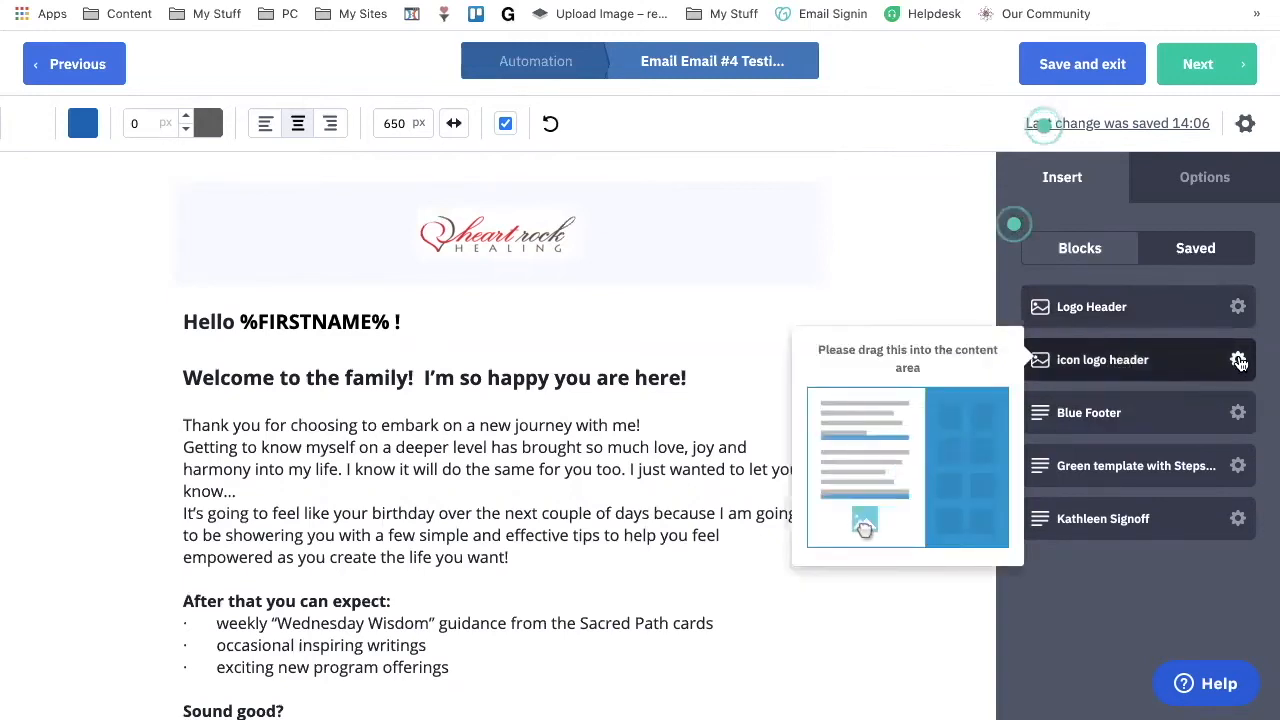
click(1239, 362)
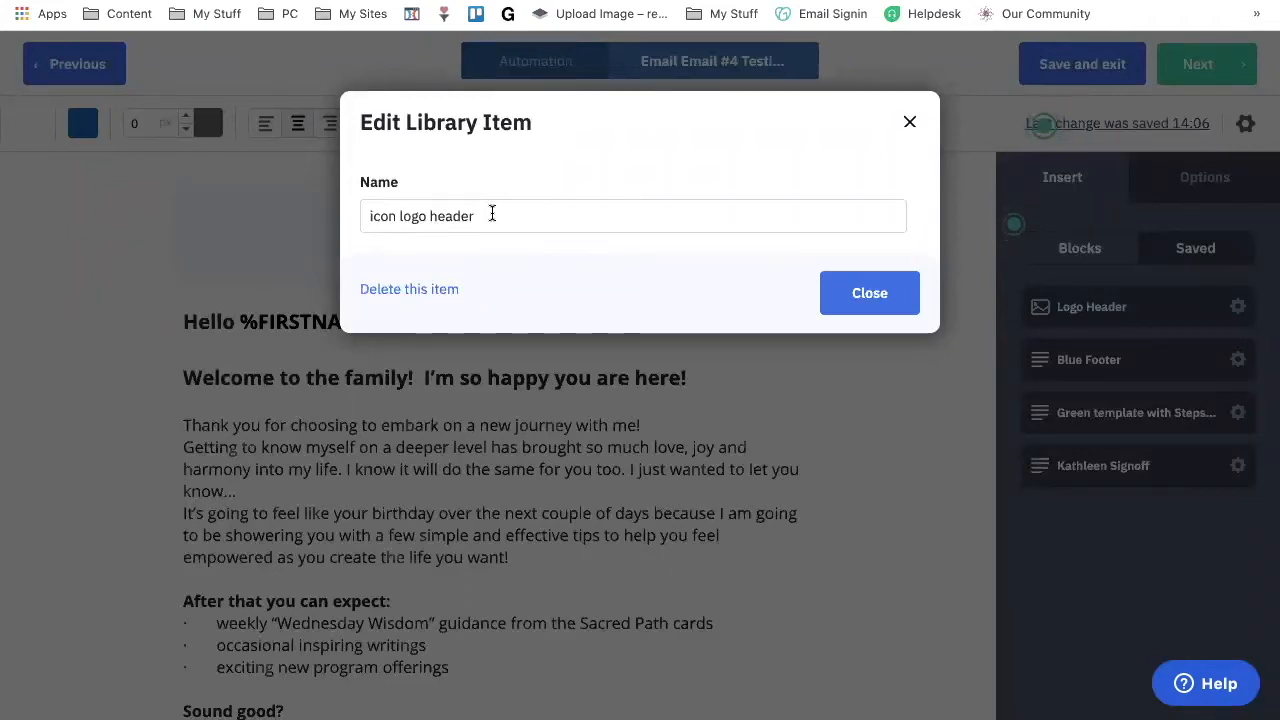
click(447, 291)
click(869, 251)
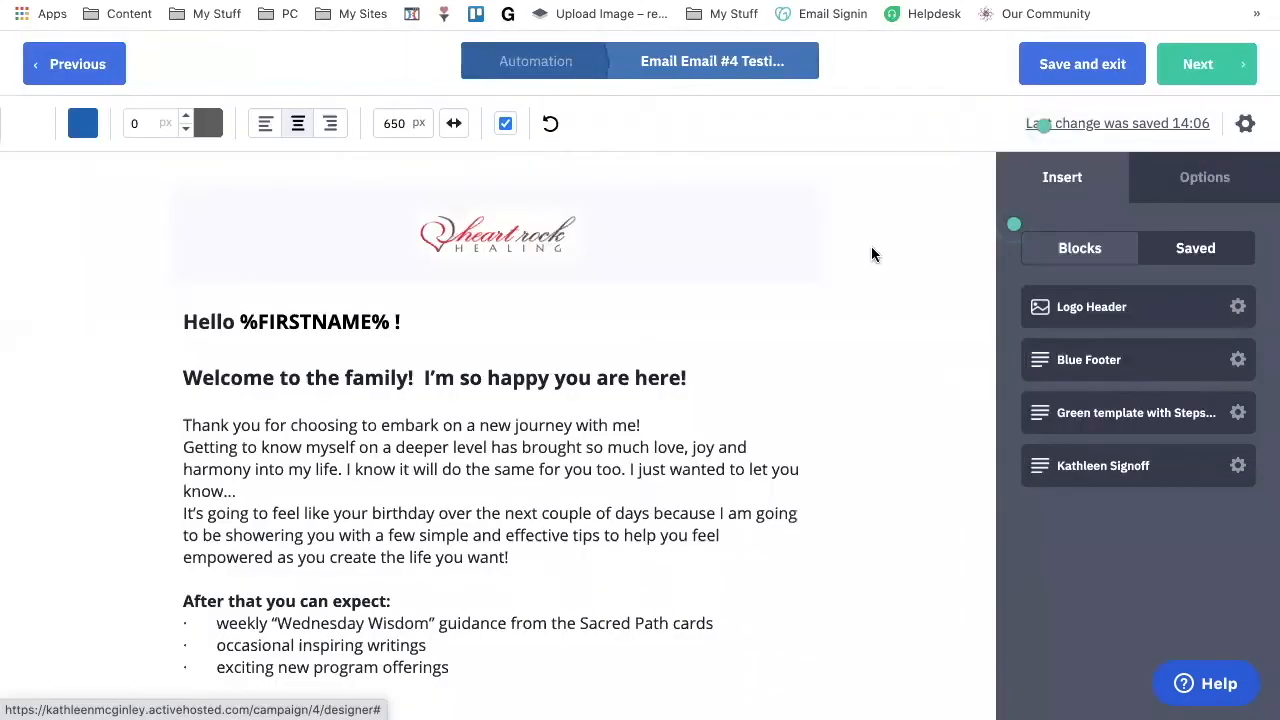
Step: Insert the saved Logo Header block between the existing logo and the greeting, and delete that duplicate
mouse_move(647, 212)
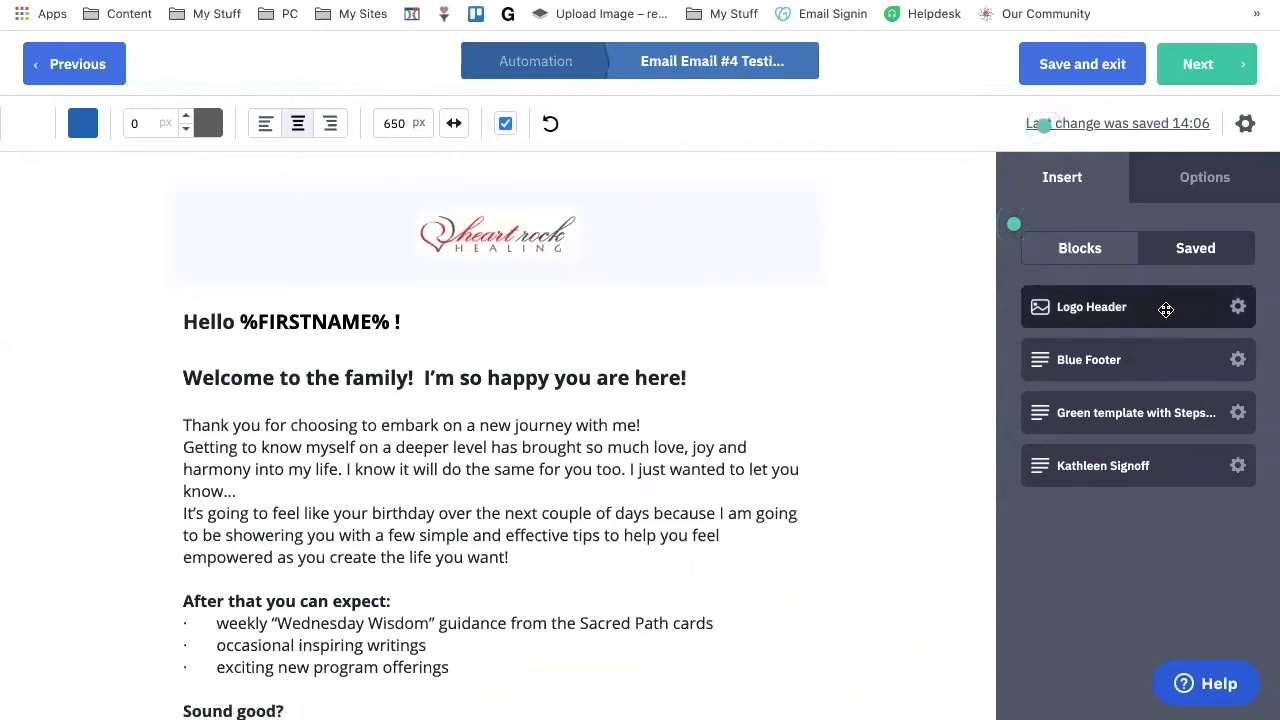
drag(1166, 309, 416, 298)
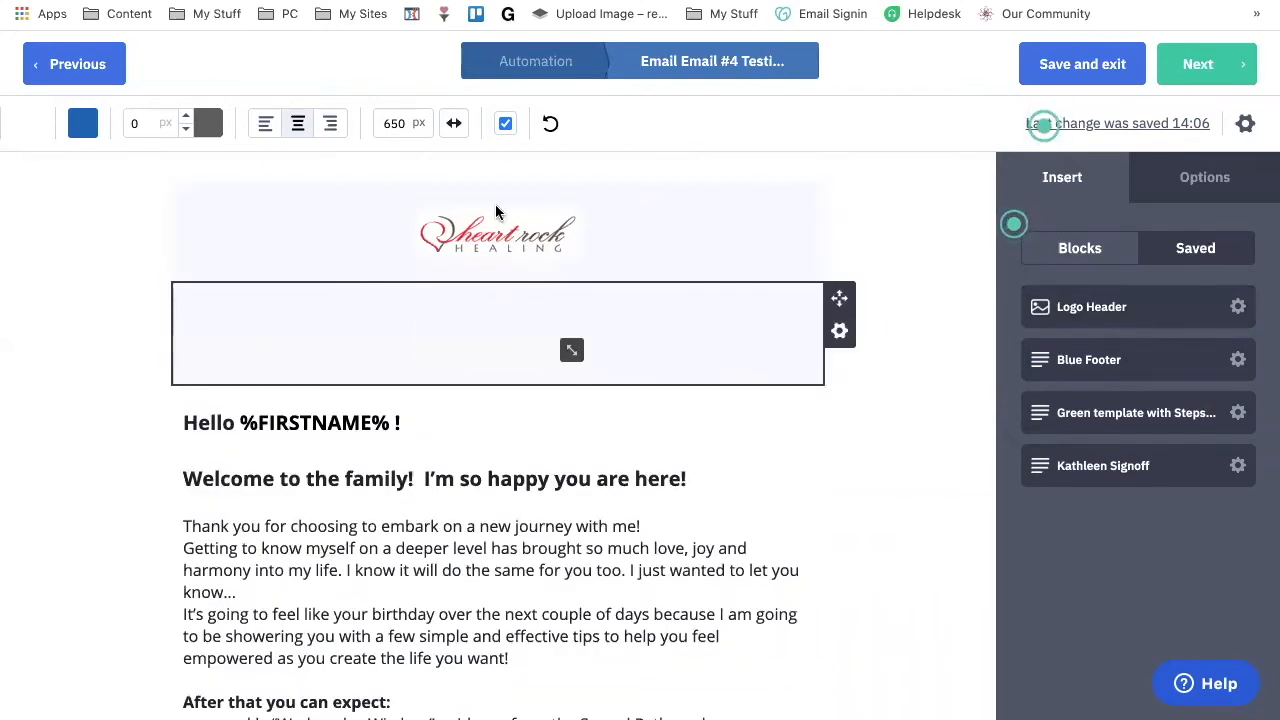
click(839, 333)
click(736, 480)
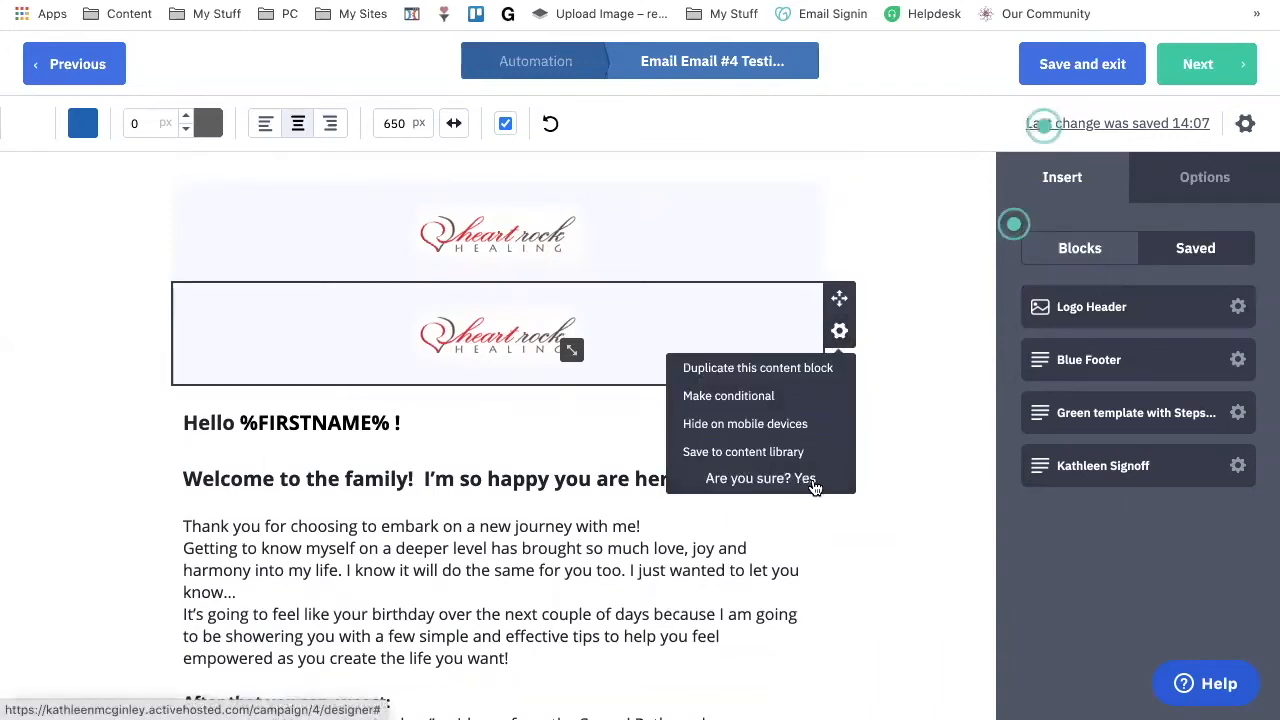
click(806, 480)
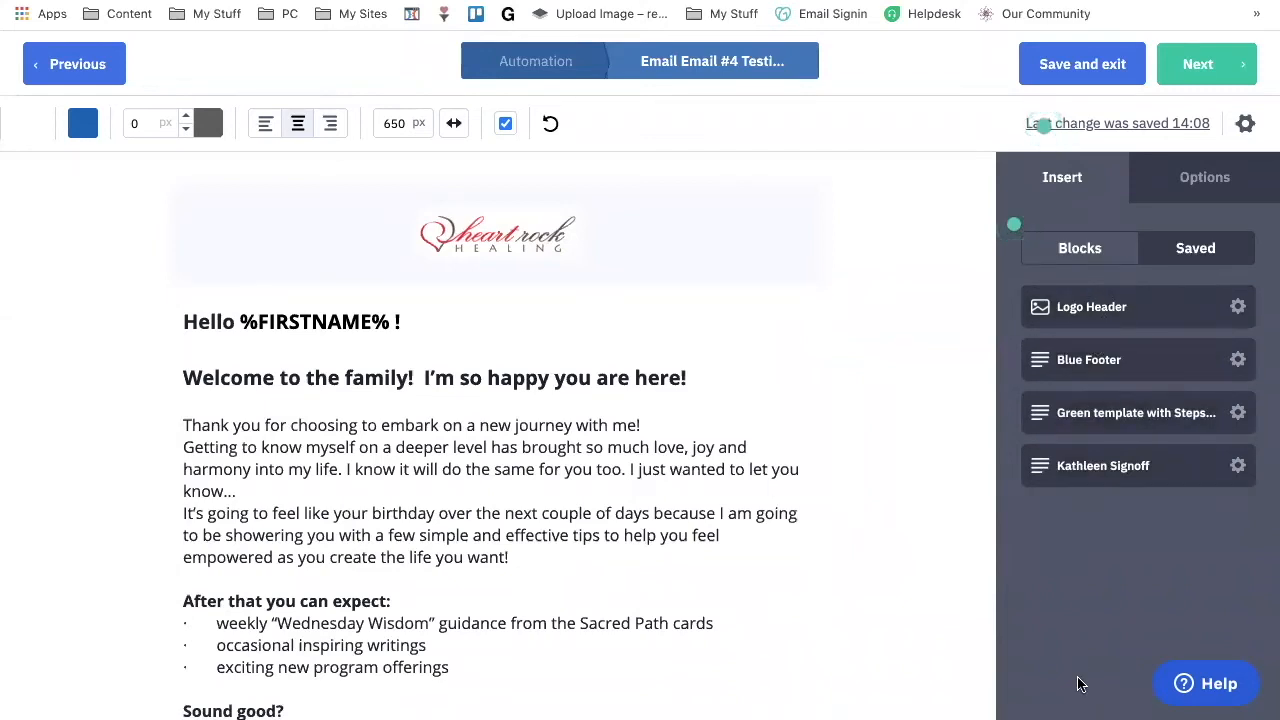
Step: Duplicate the blue footer block and set the copy's background to the recently used green, 6CC8C0
scroll(1077, 683, down, 1)
scroll(1080, 390, up, 1)
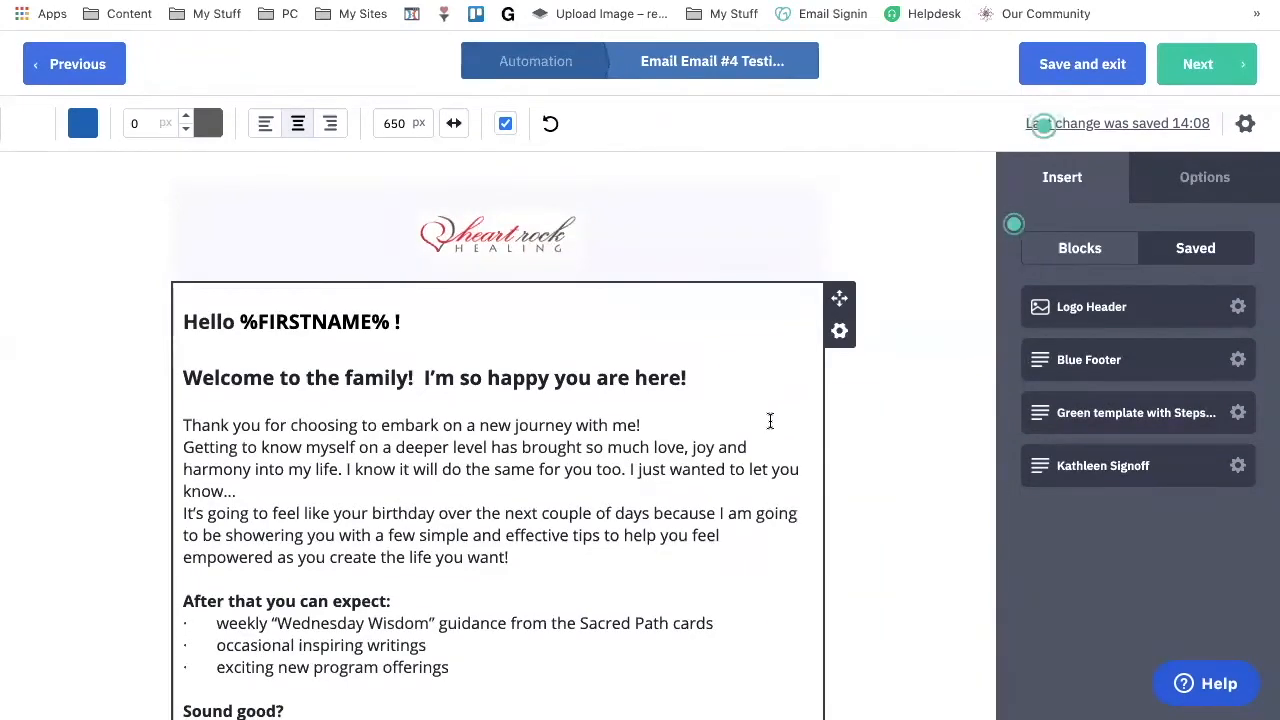
scroll(770, 421, down, 10)
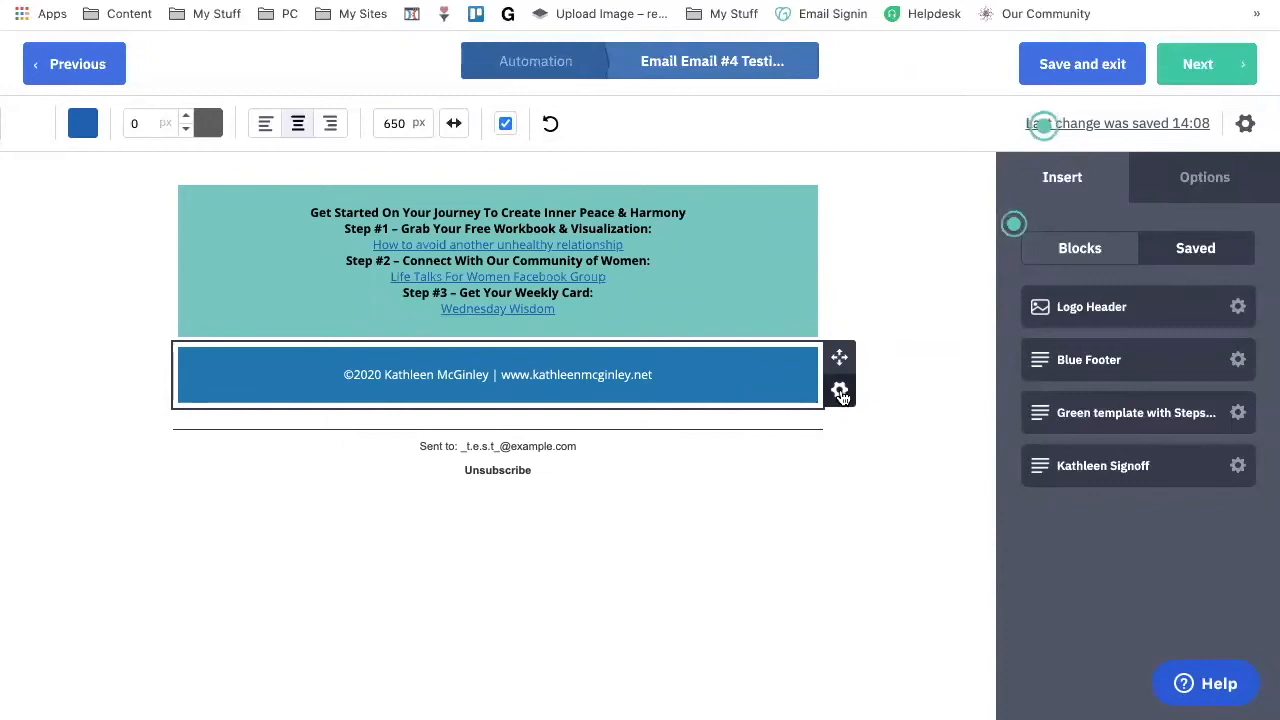
click(840, 392)
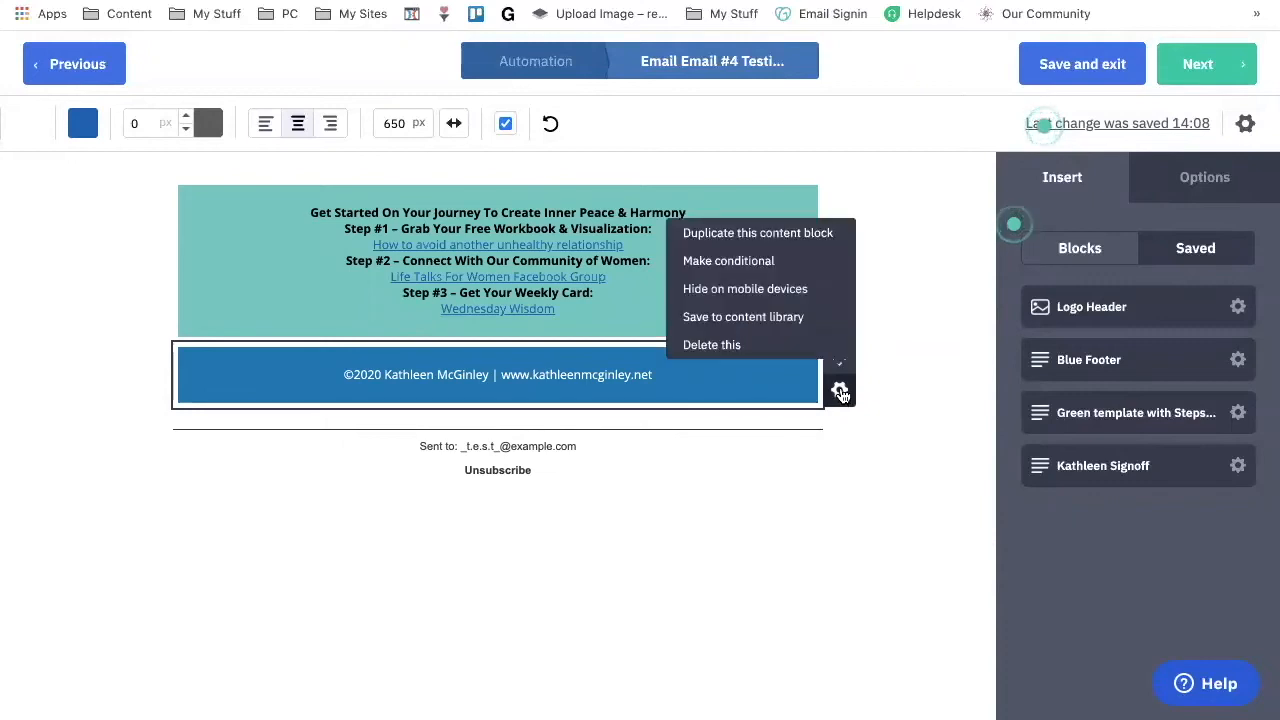
click(773, 233)
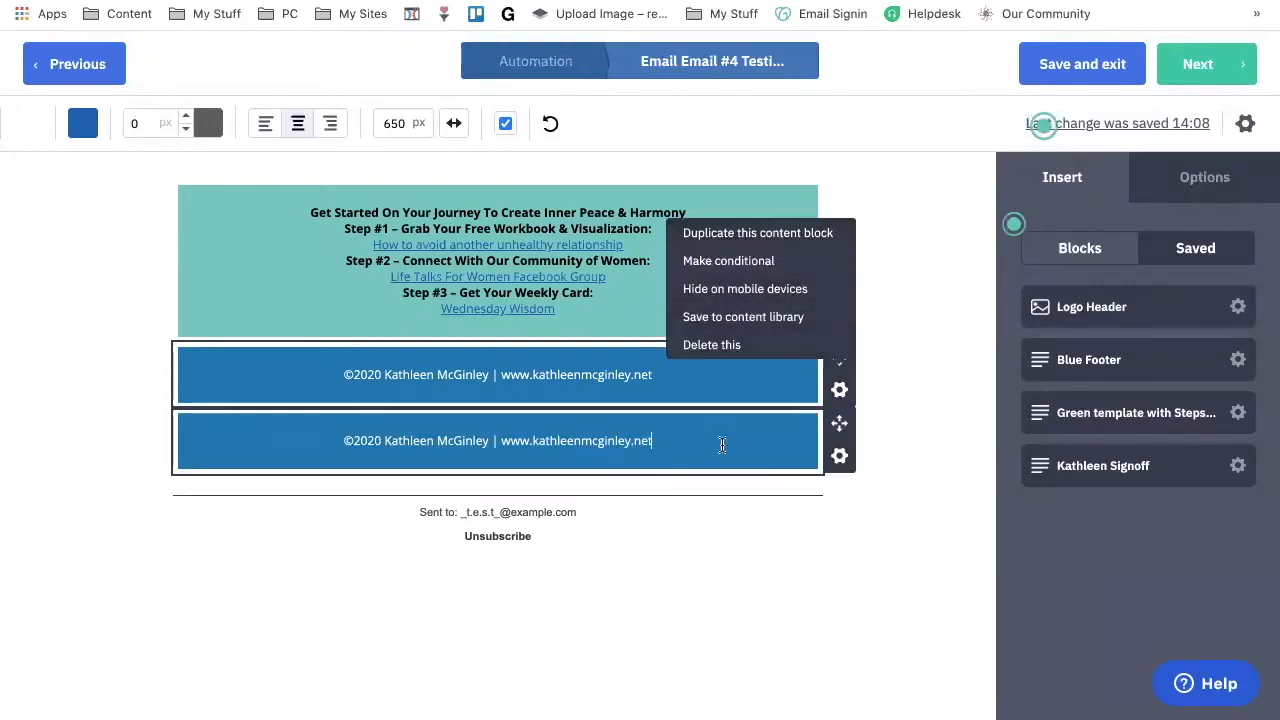
click(722, 444)
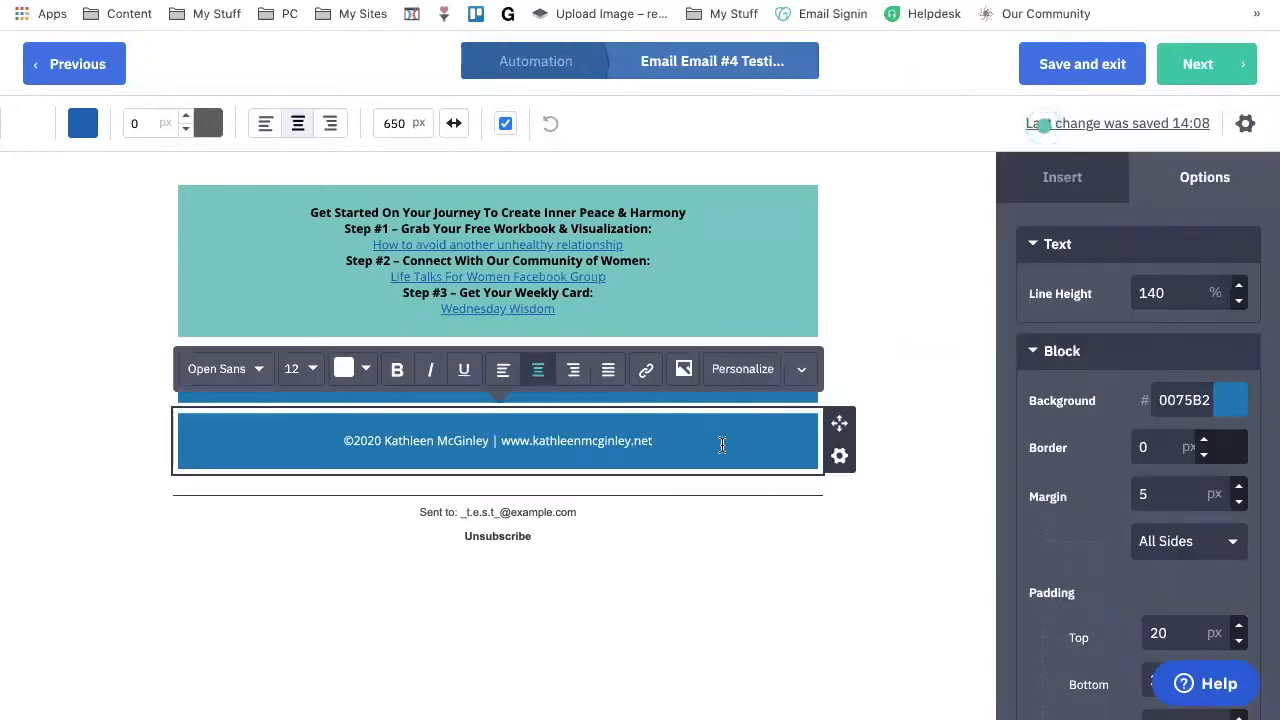
click(1234, 400)
click(1172, 622)
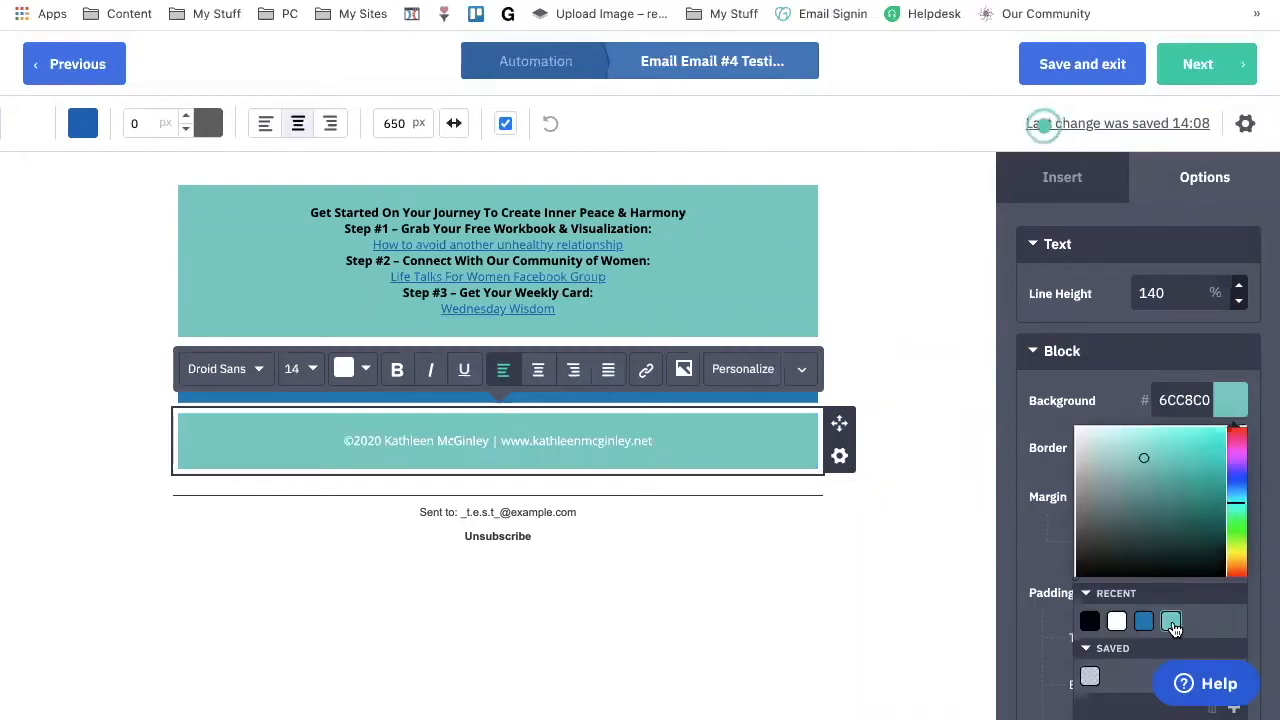
Step: Save the recoloured footer copy to the content library as "Green Footer"
click(838, 457)
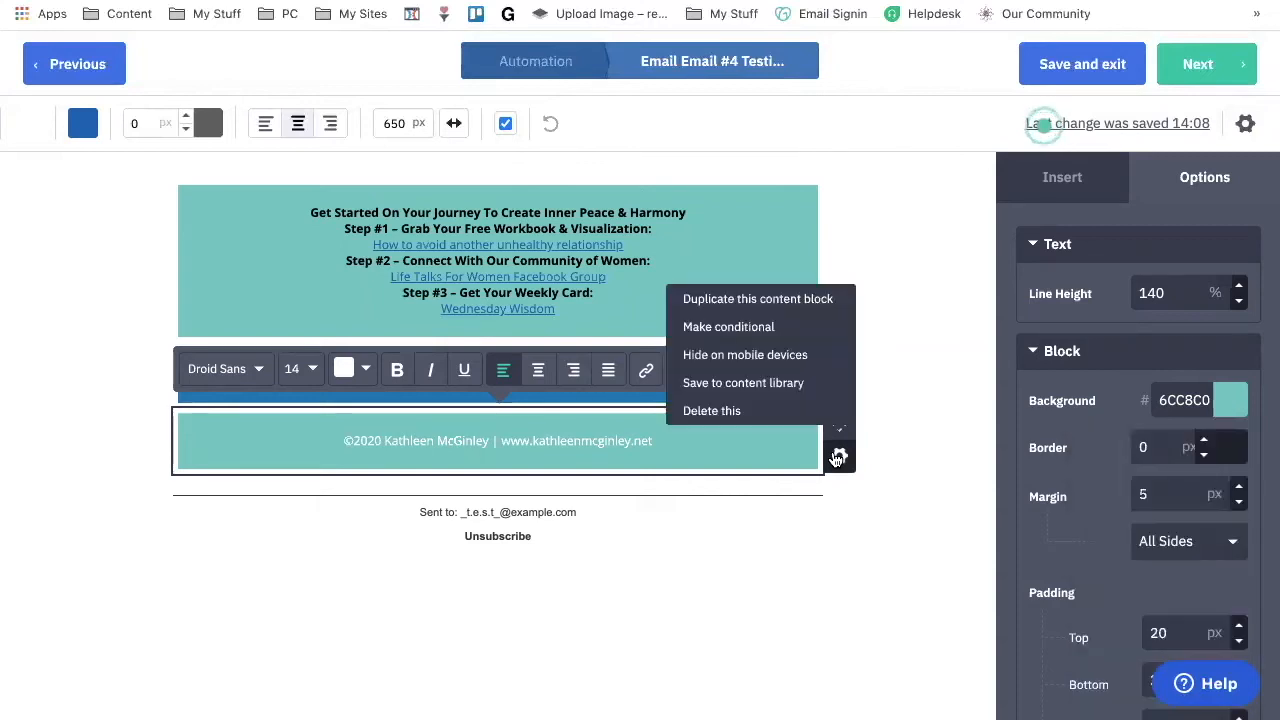
click(759, 382)
click(530, 188)
text(Green Footer)
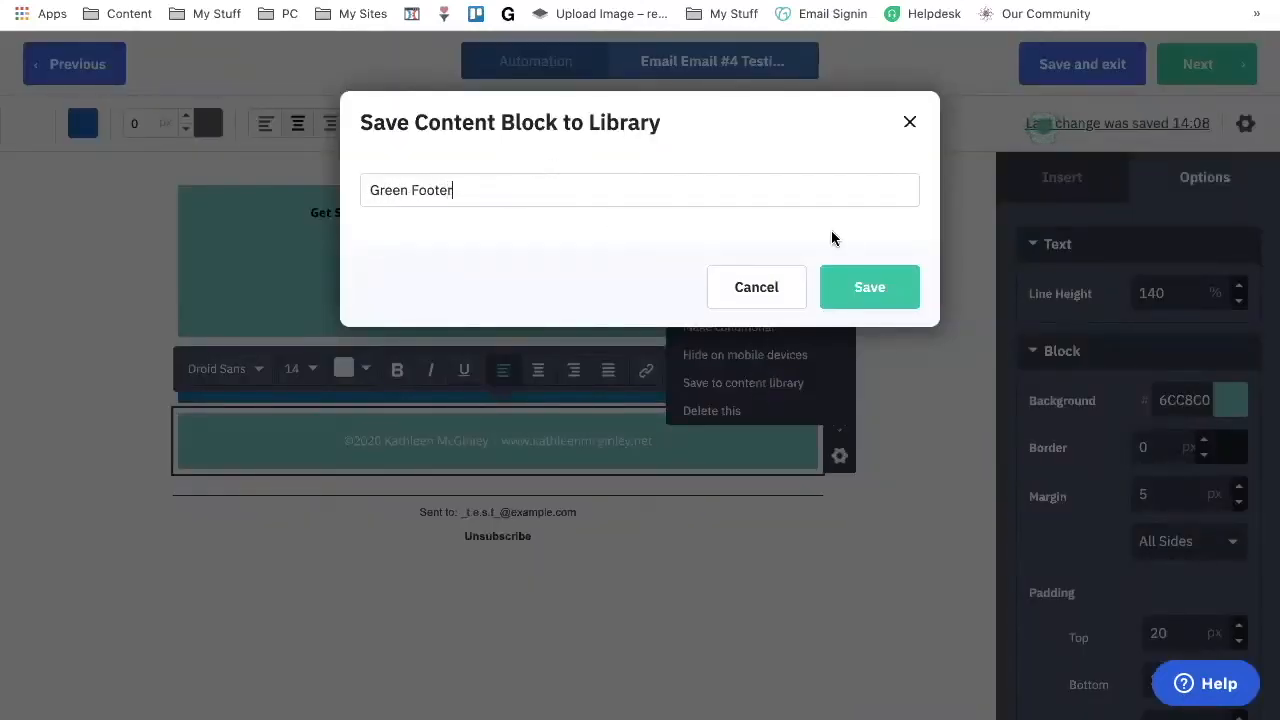
click(889, 289)
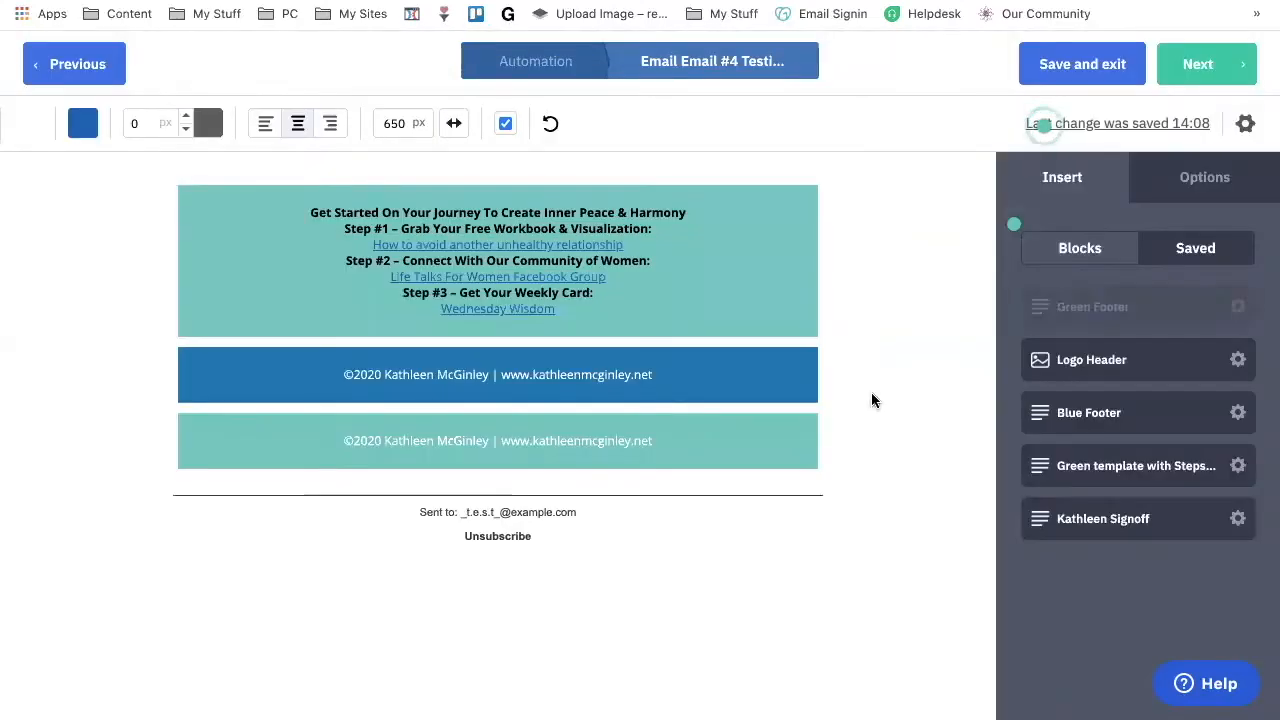
Step: Delete the green footer copy below the blue footer from the email
mouse_move(742, 397)
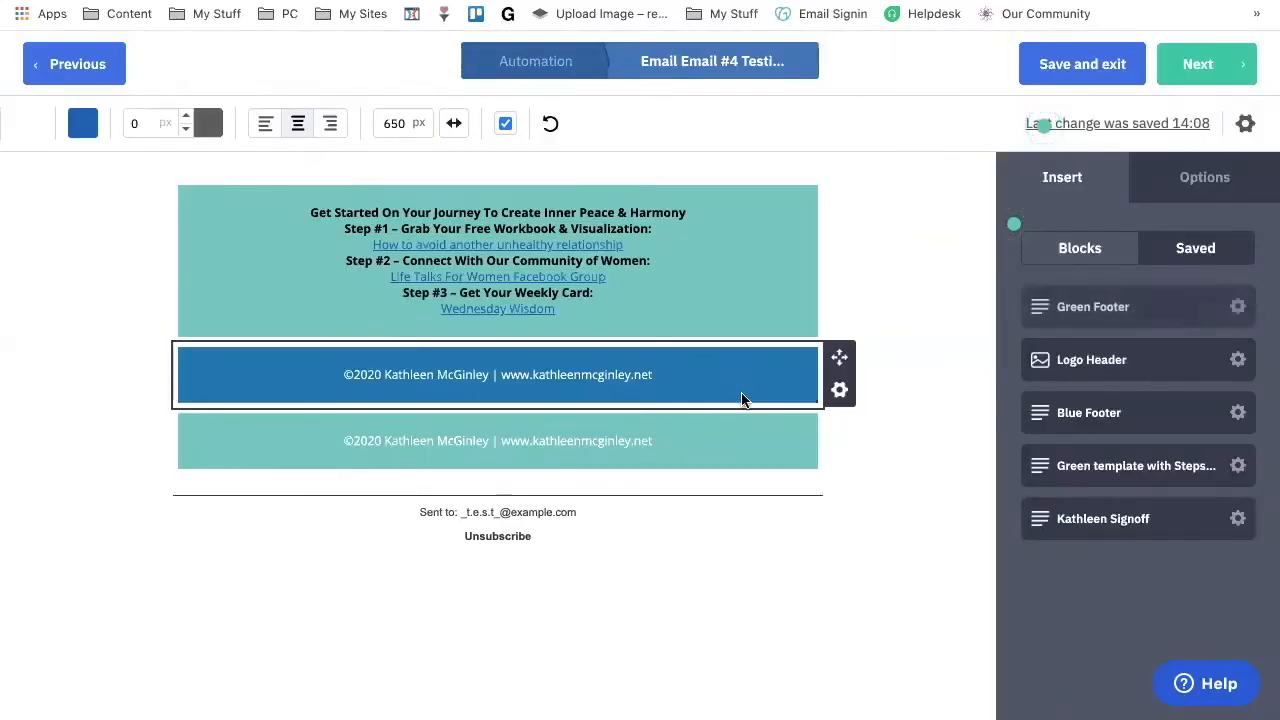
click(843, 397)
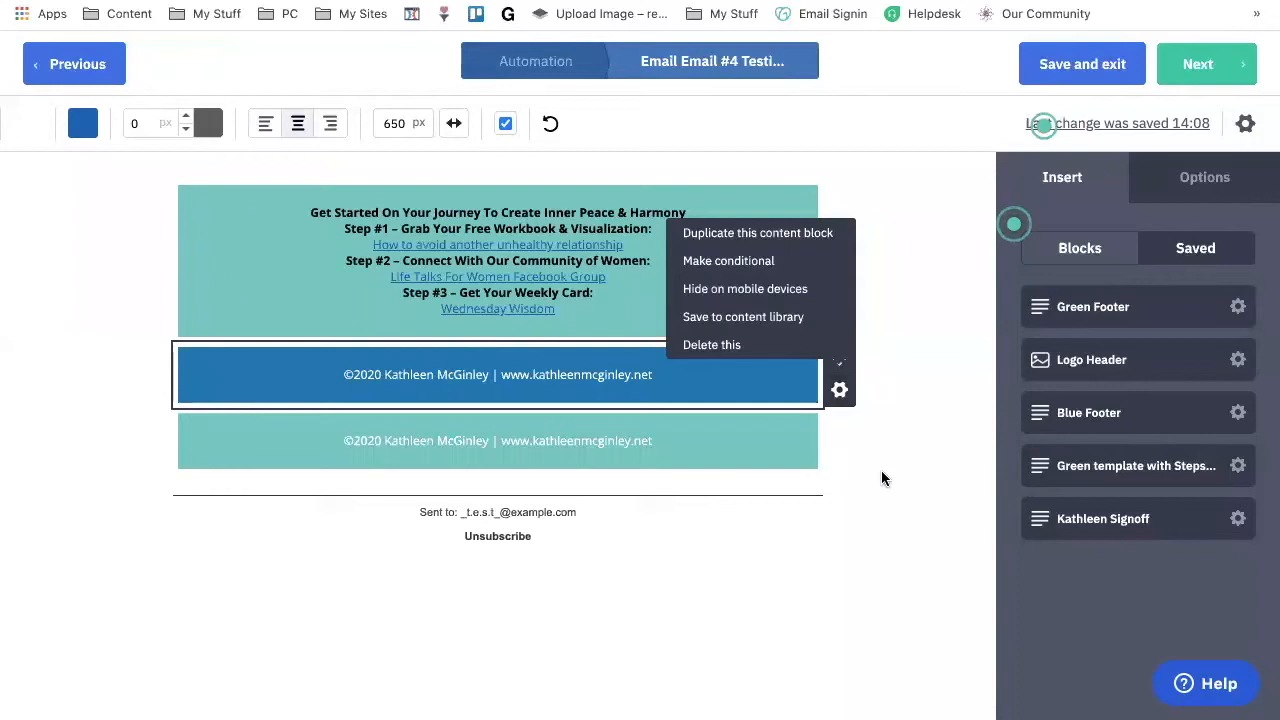
click(839, 456)
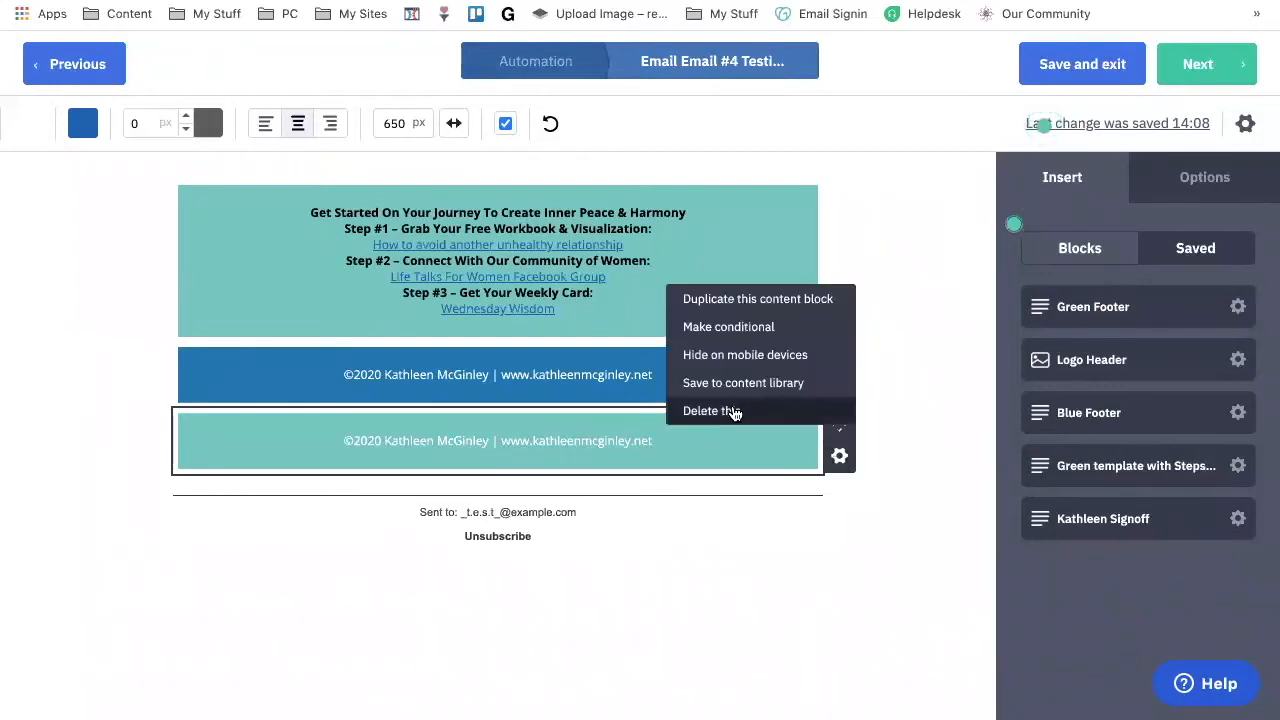
click(735, 412)
click(806, 412)
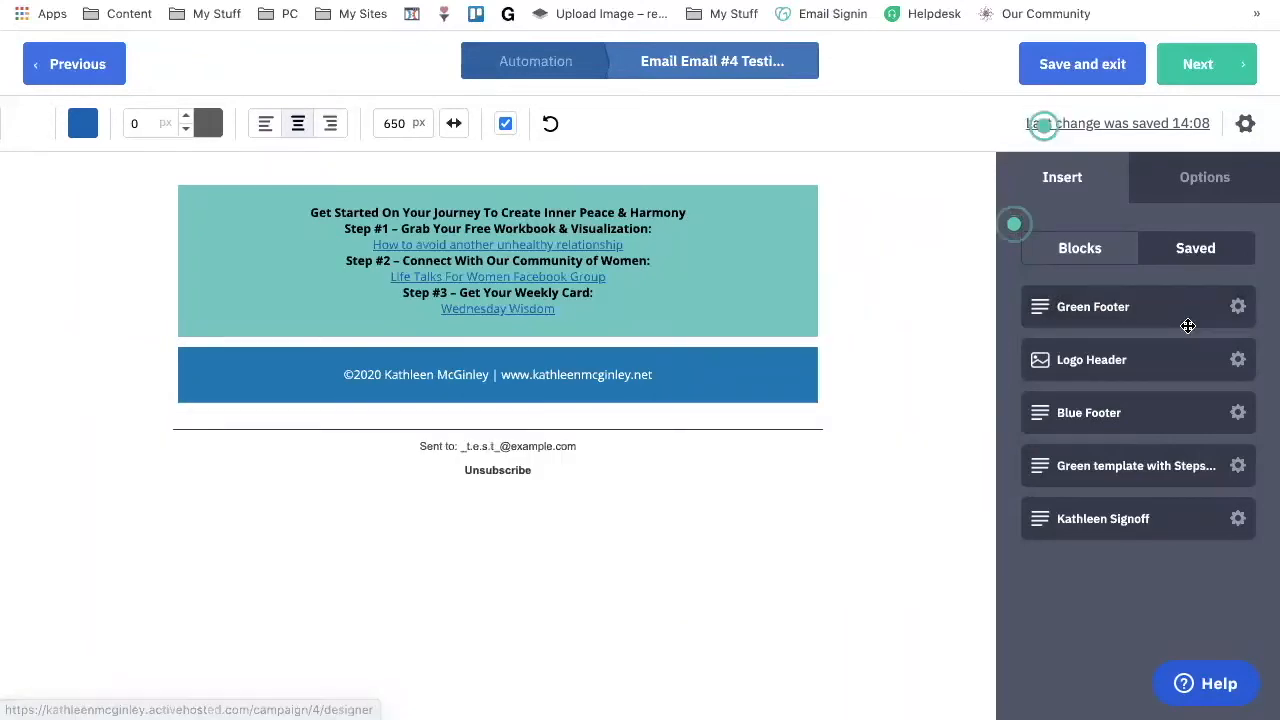
Step: Insert the saved Green Footer block below the blue footer, and remove it from the email again
click(1113, 415)
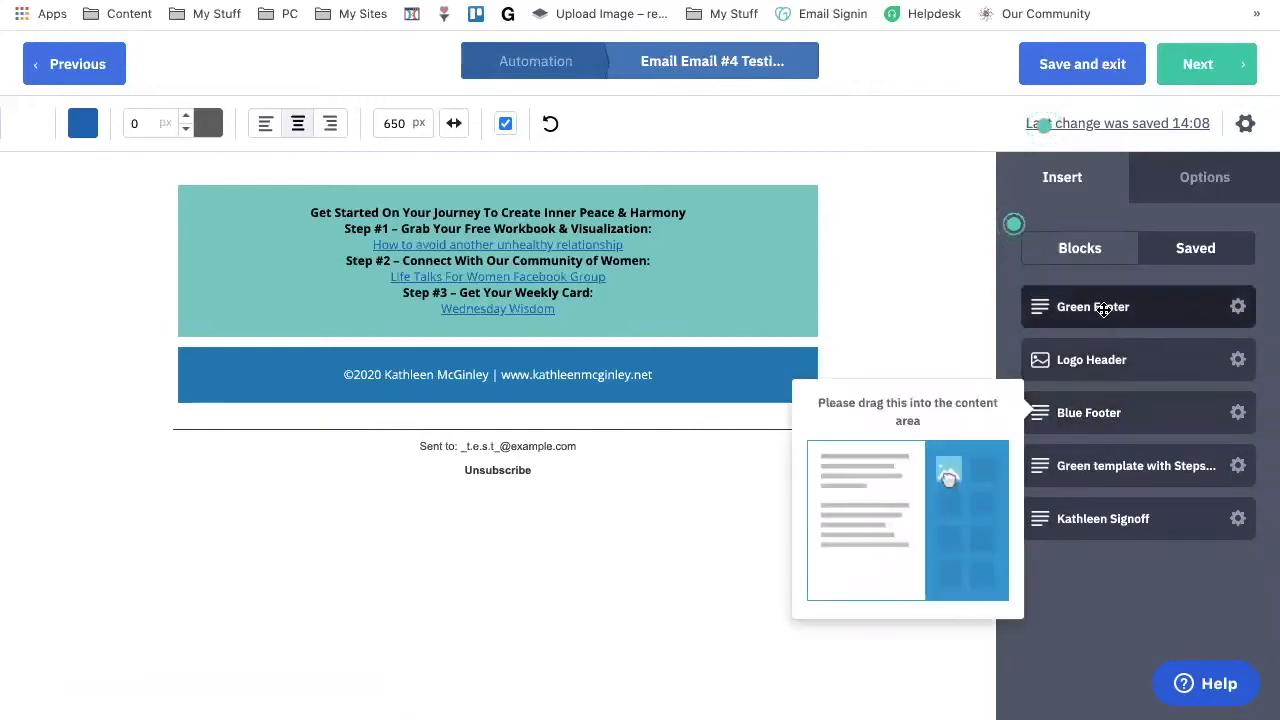
drag(1103, 310, 530, 400)
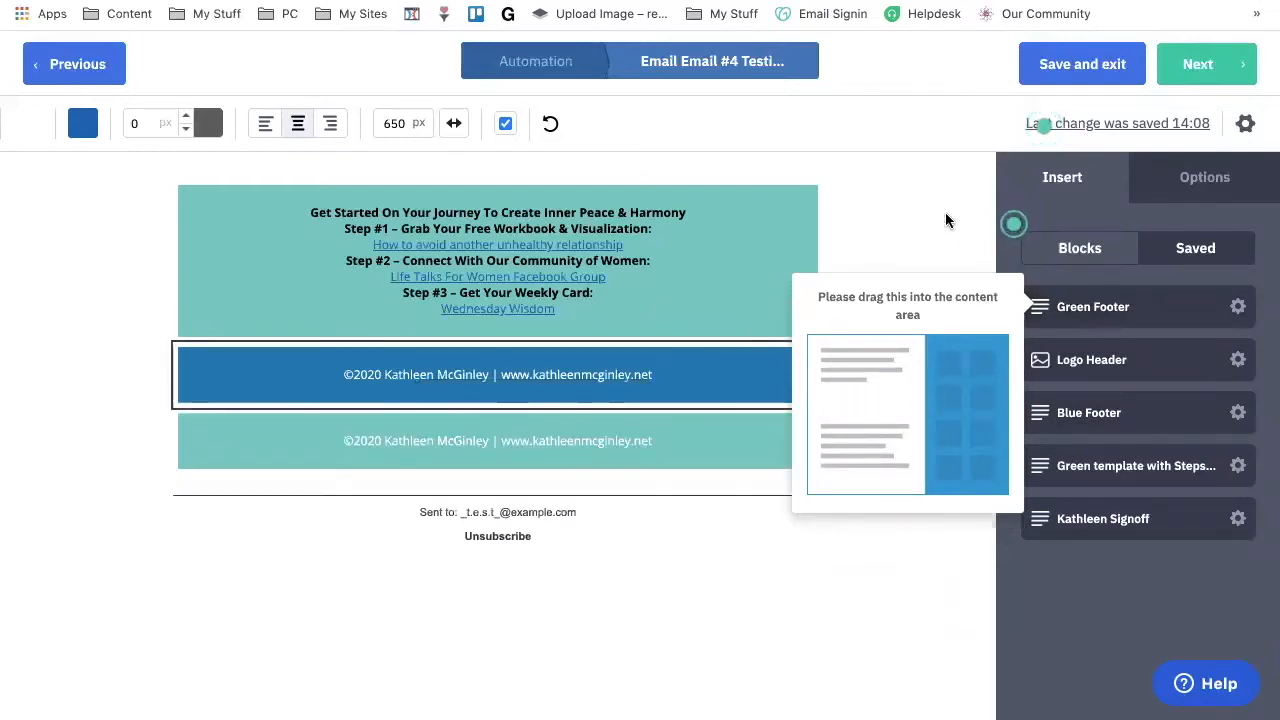
click(843, 397)
click(839, 455)
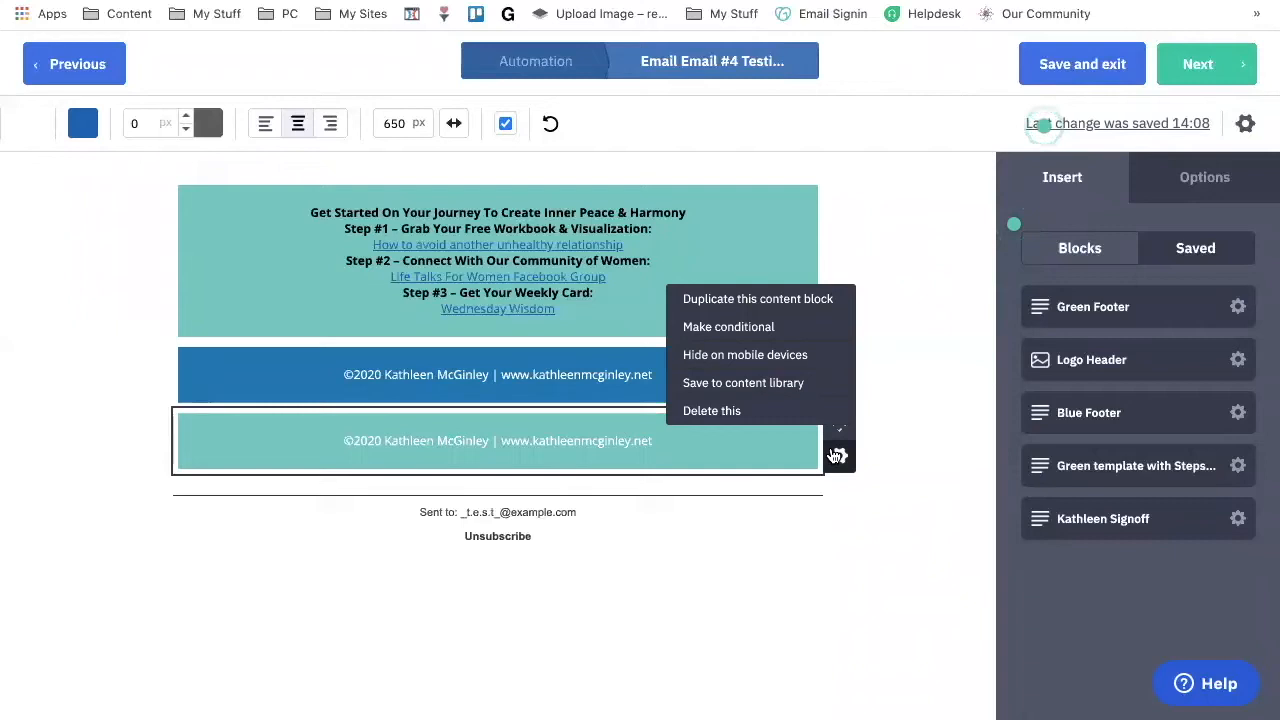
click(712, 410)
click(806, 409)
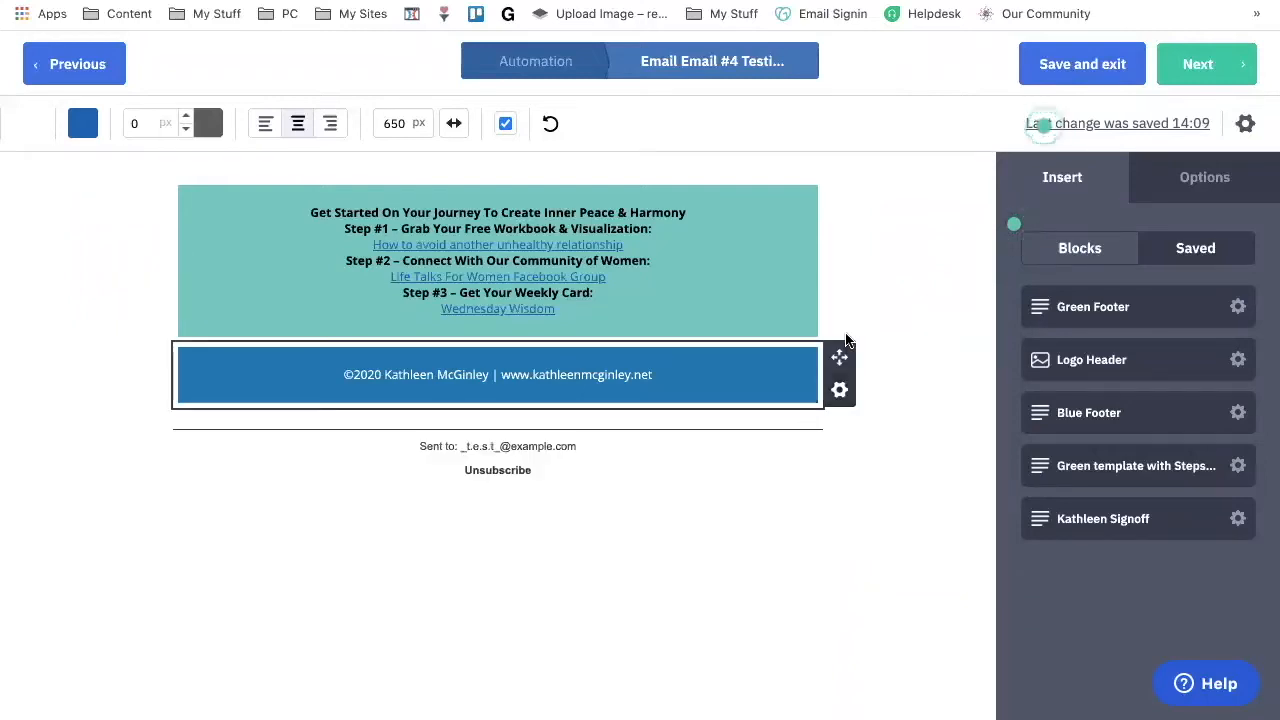
scroll(840, 350, up, 10)
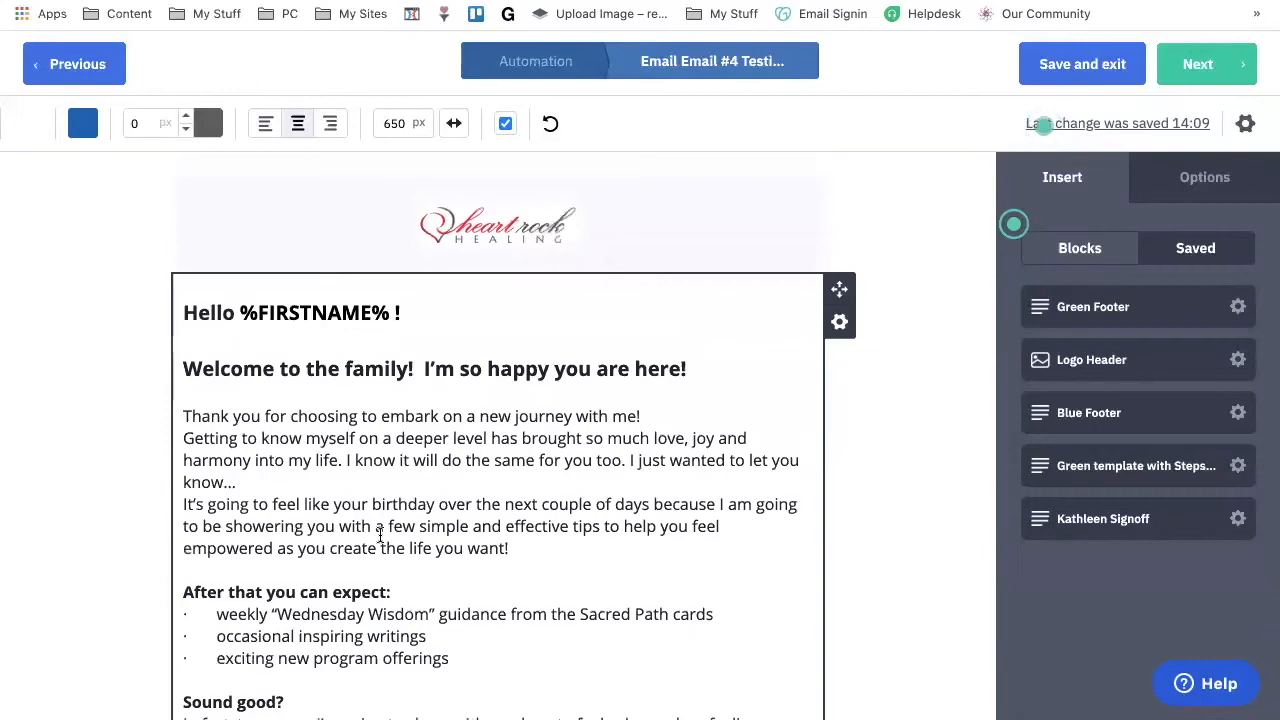
scroll(380, 535, down, 1)
scroll(380, 535, down, 1)
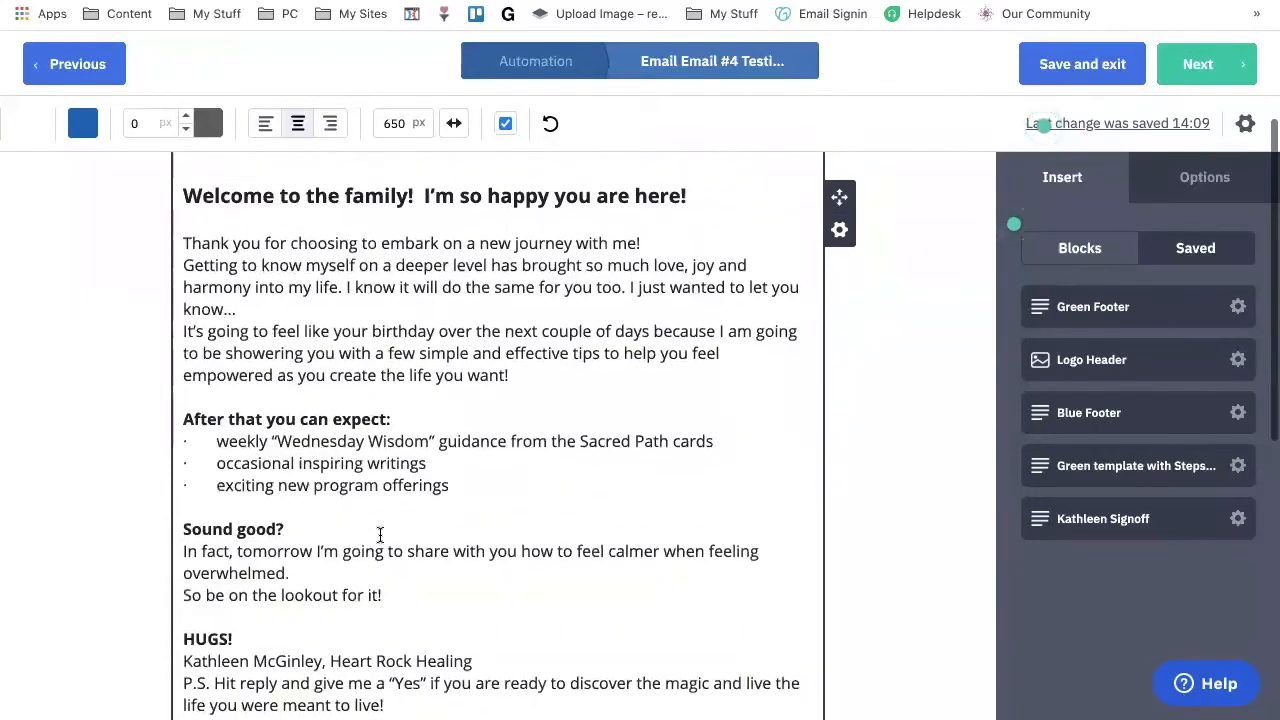
Step: Select the greeting and welcome lines at the start of the email and look through the available fonts
scroll(376, 355, up, 1)
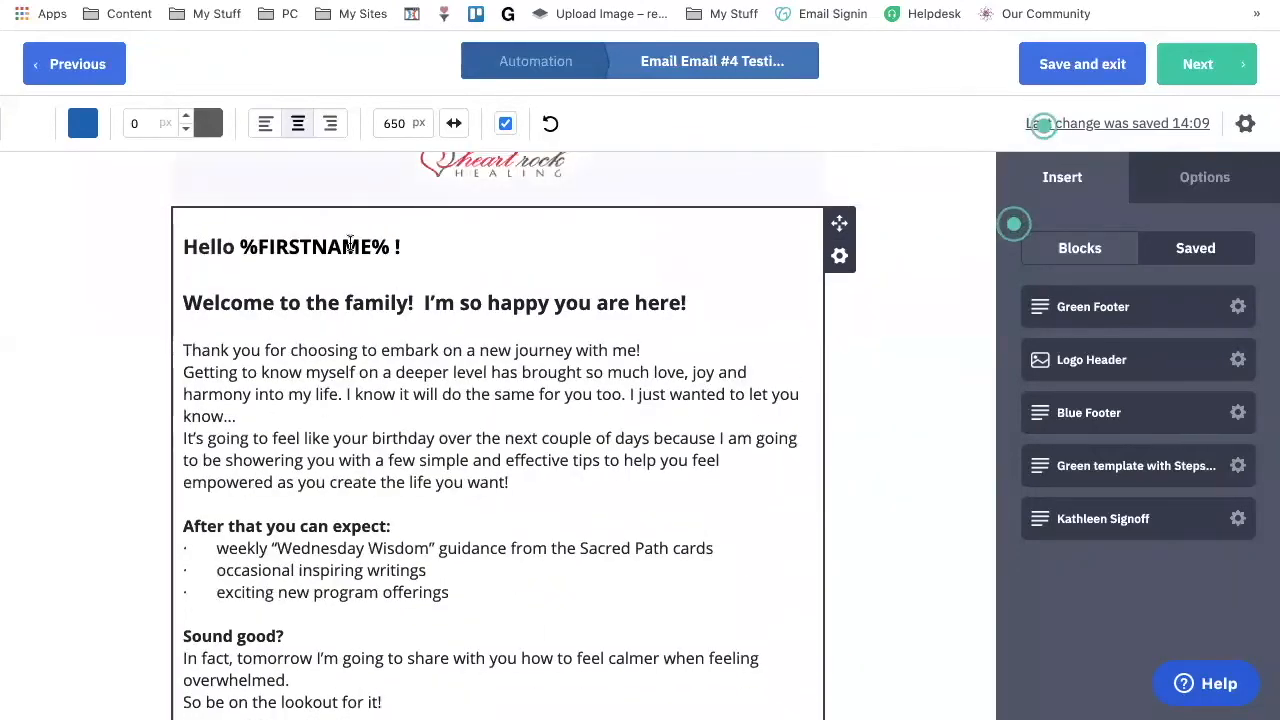
scroll(385, 255, up, 1)
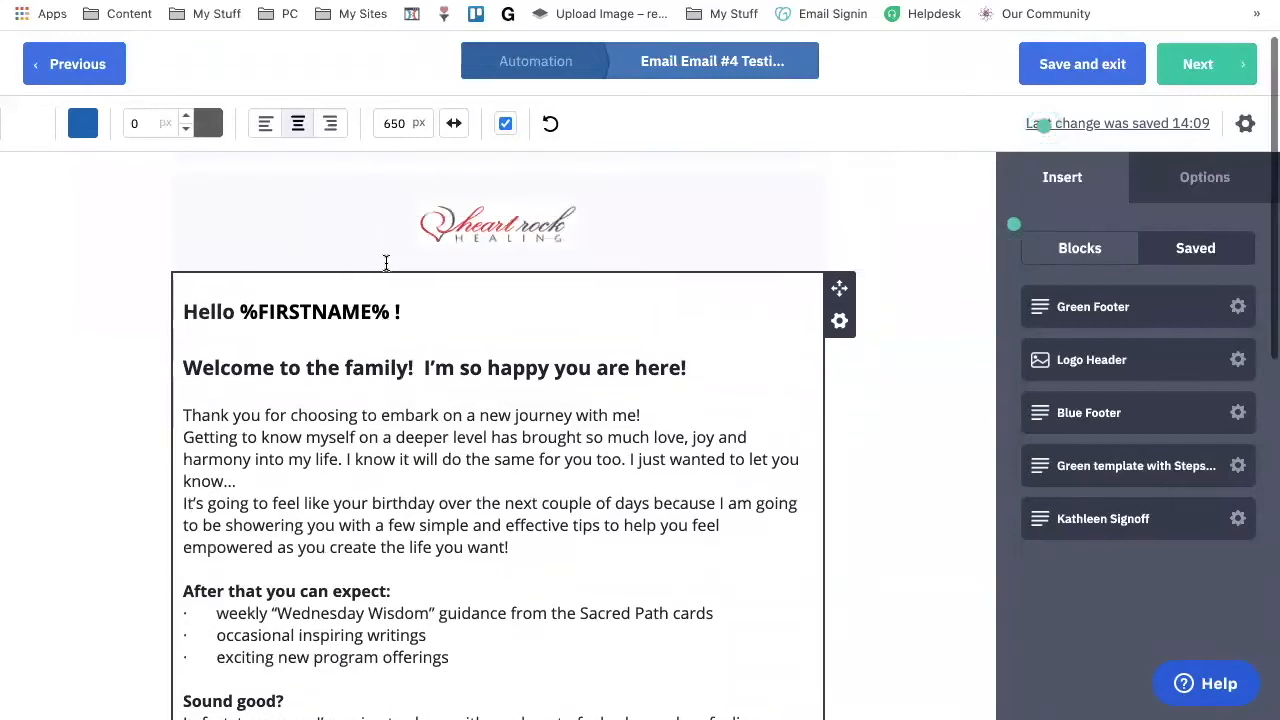
click(388, 320)
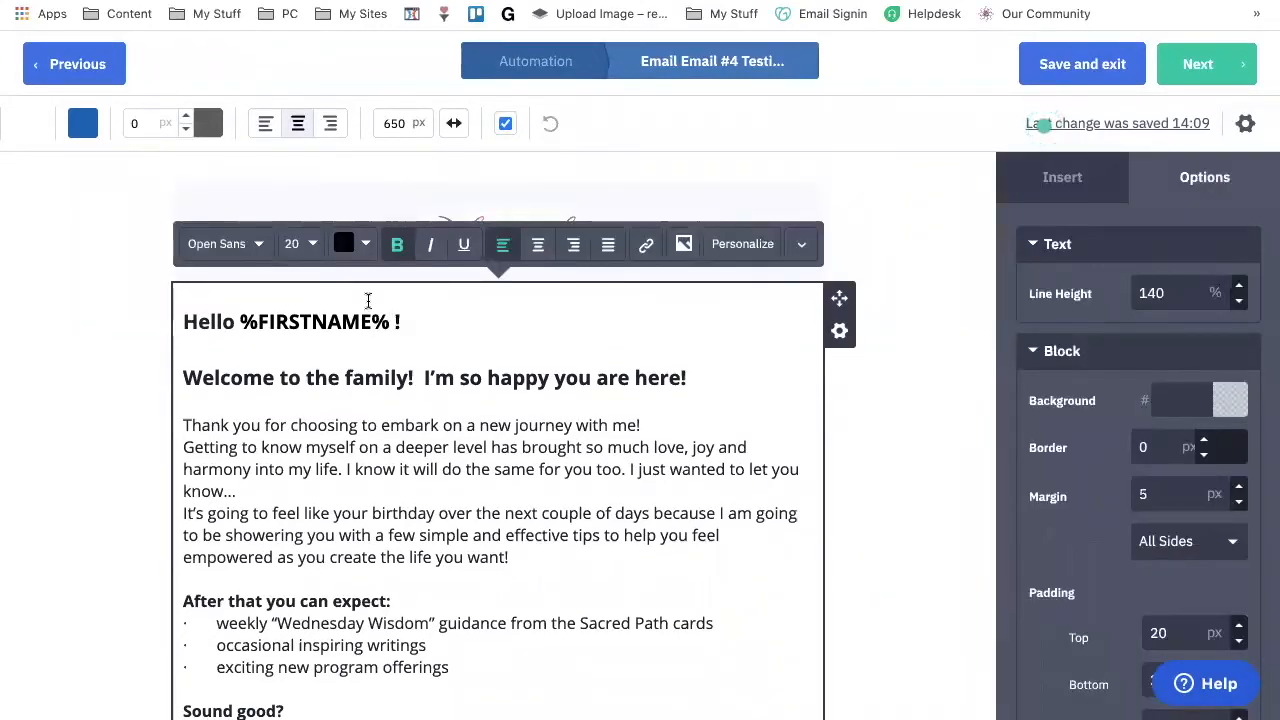
click(259, 245)
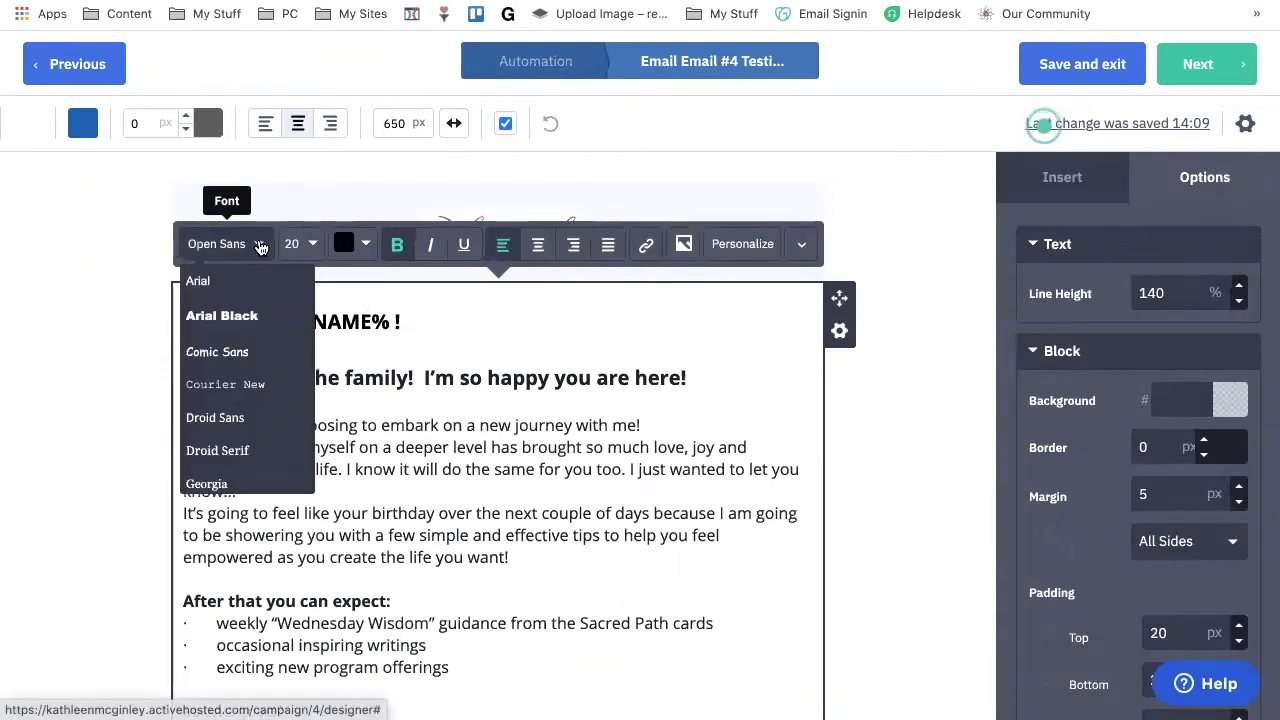
click(543, 340)
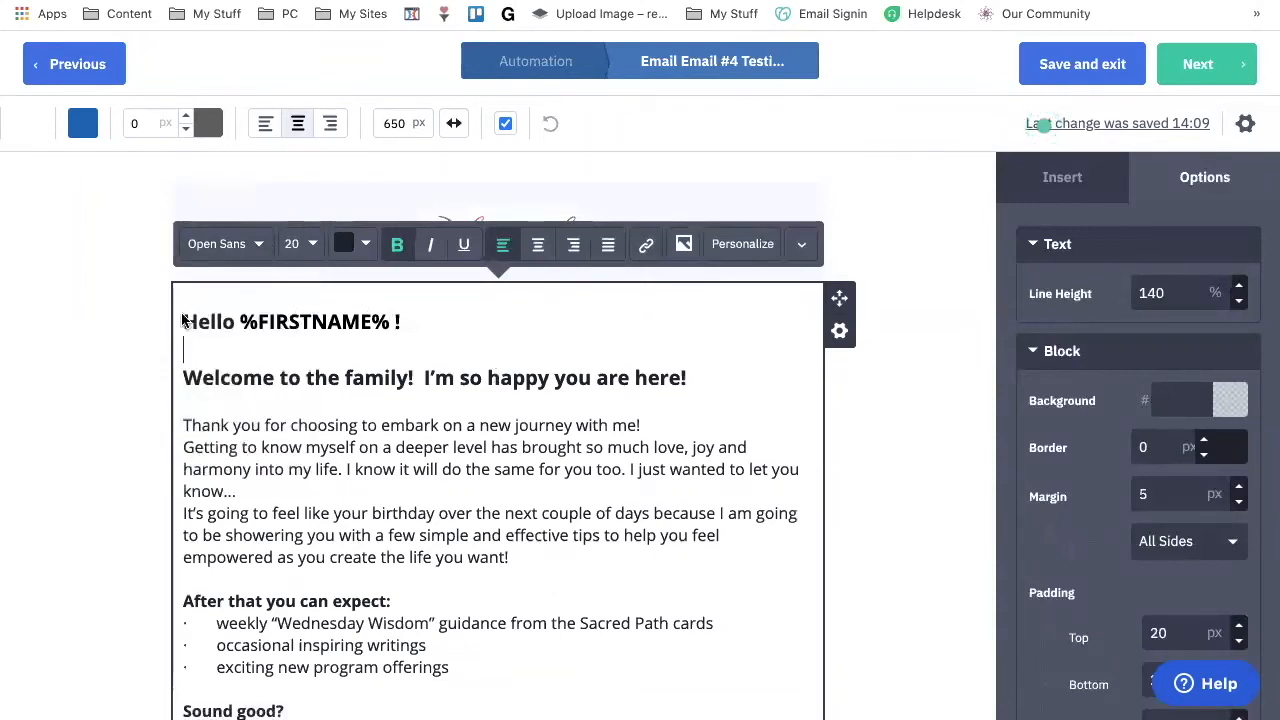
drag(184, 318, 698, 377)
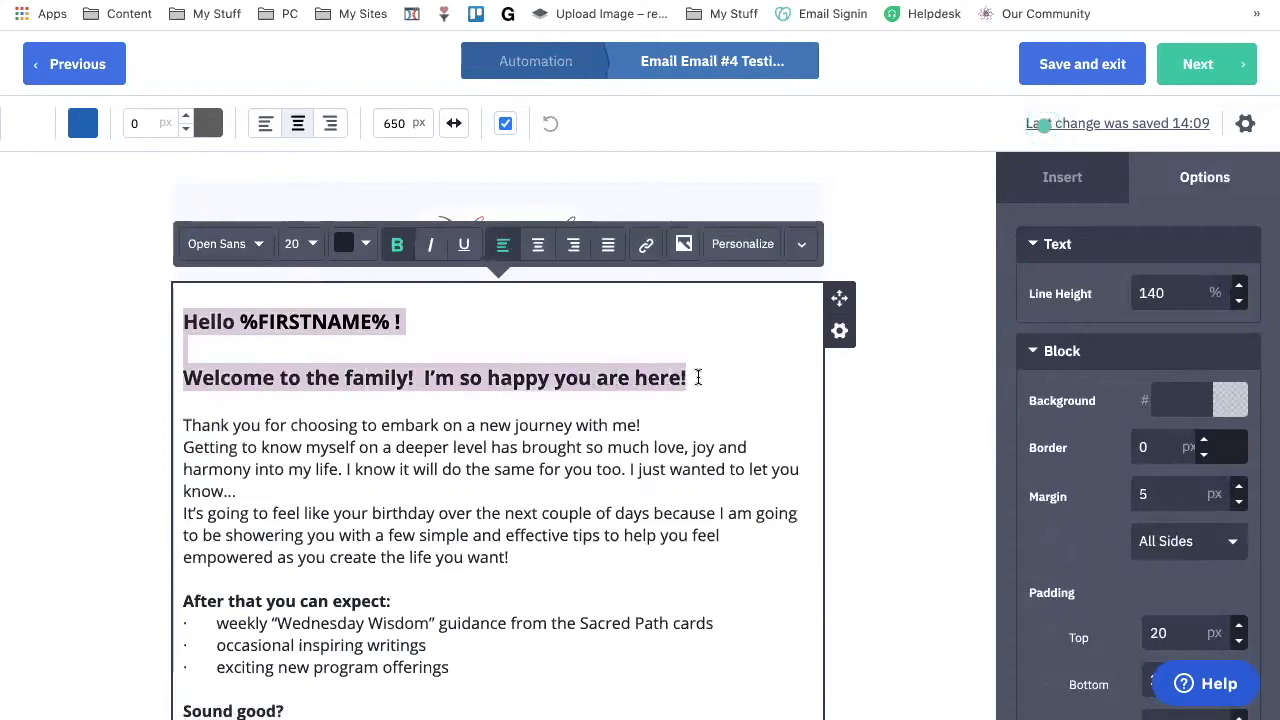
click(249, 245)
scroll(248, 390, down, 3)
scroll(244, 370, up, 1)
click(244, 372)
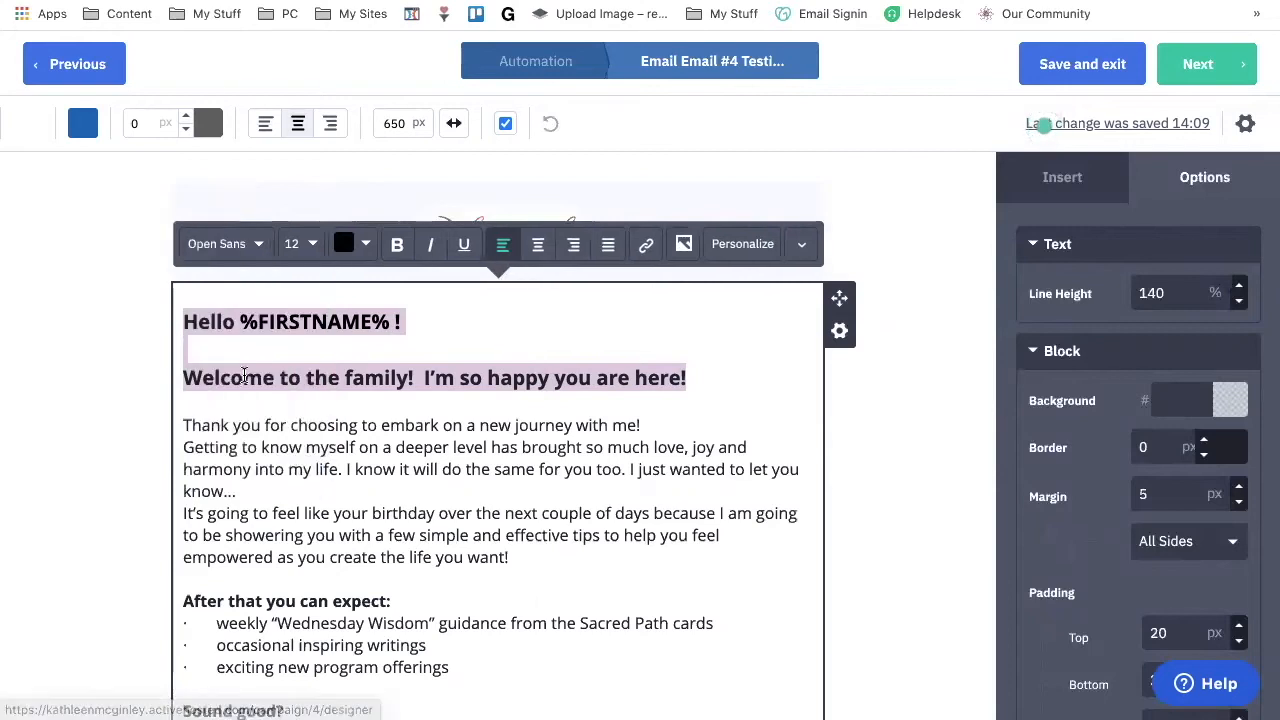
Step: Insert the Full Name personalization after the first-name tag in the greeting, and delete it again
click(388, 320)
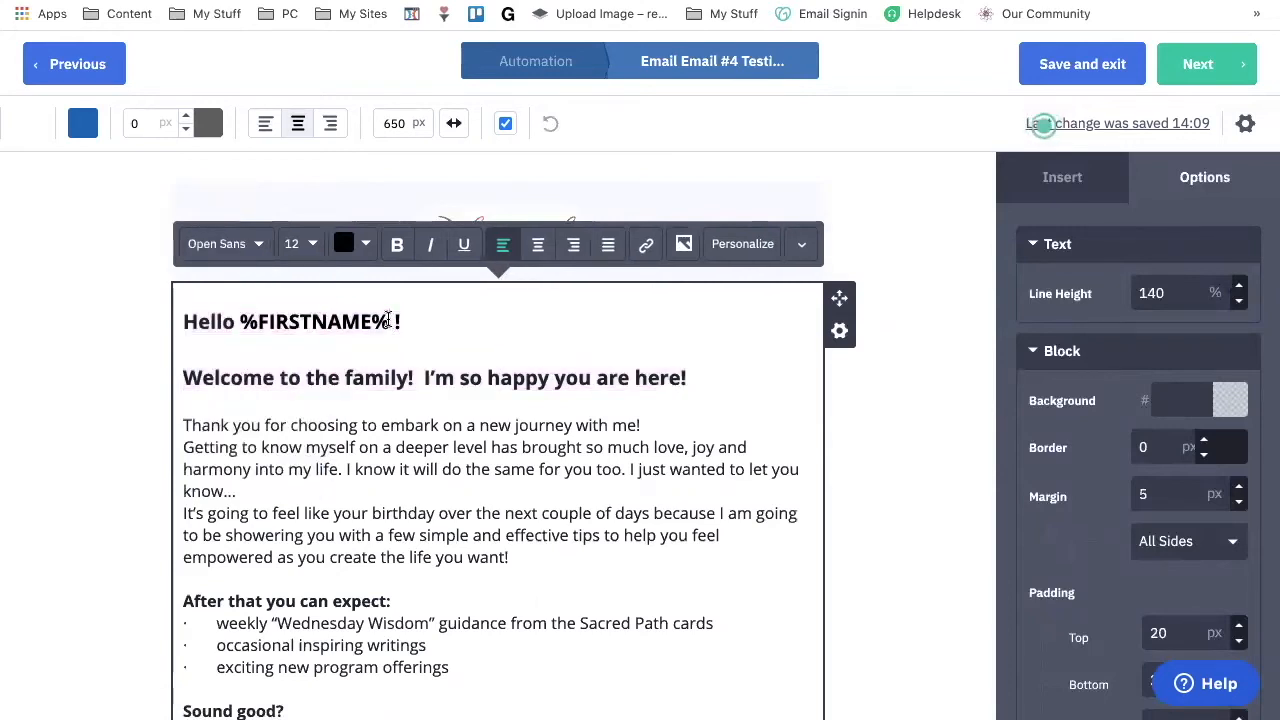
click(760, 249)
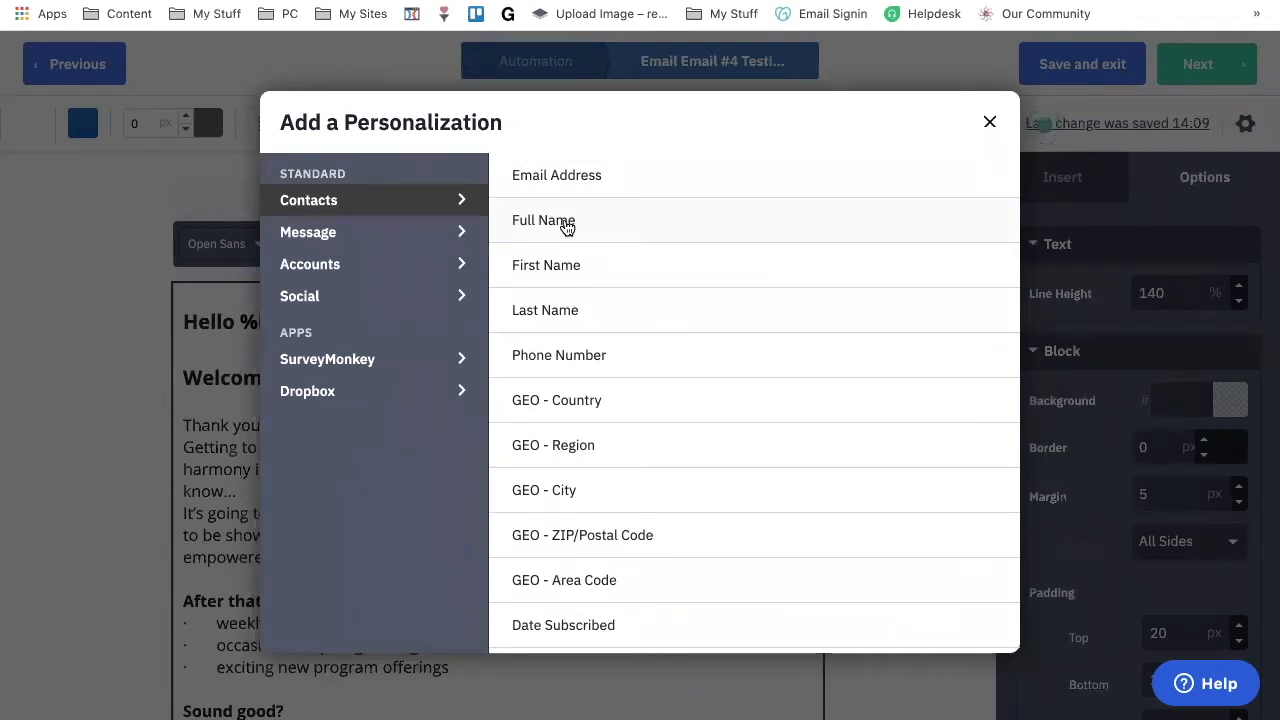
click(566, 221)
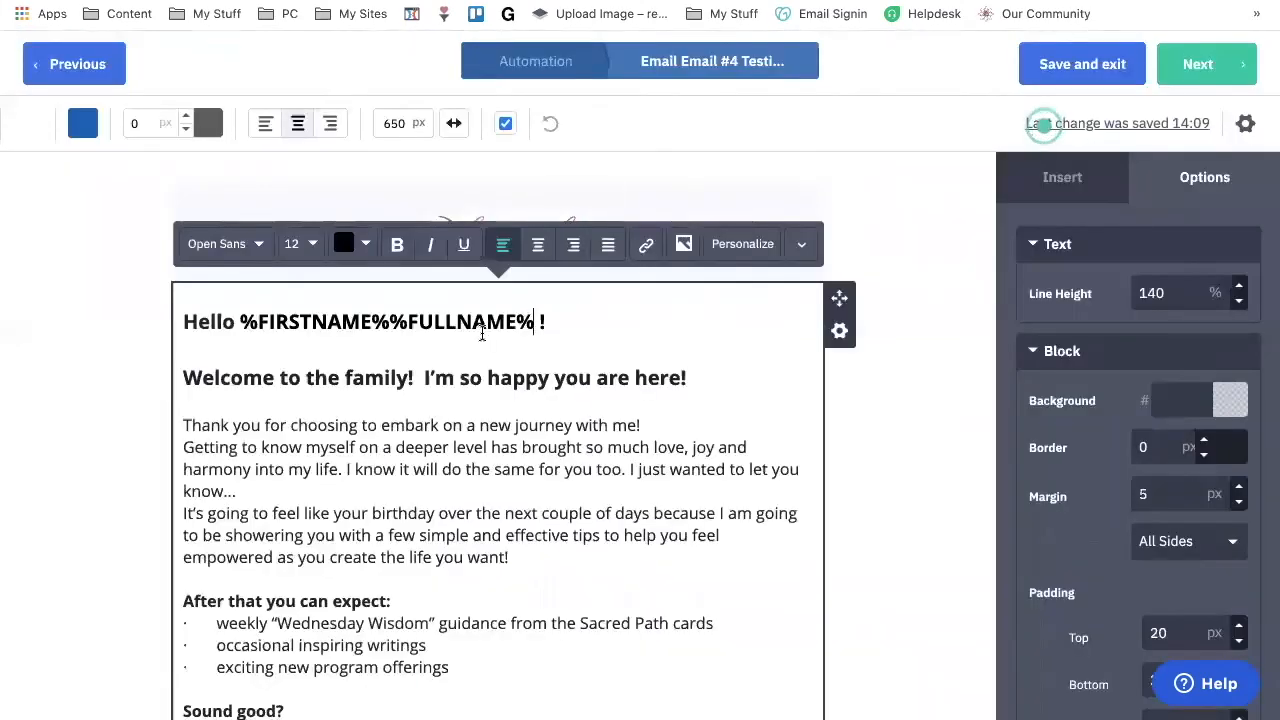
key(BackSpace)
key(BackSpace)
key(BackSpace)
key(BackSpace)
key(BackSpace)
key(BackSpace)
key(BackSpace)
key(BackSpace)
key(BackSpace)
key(BackSpace)
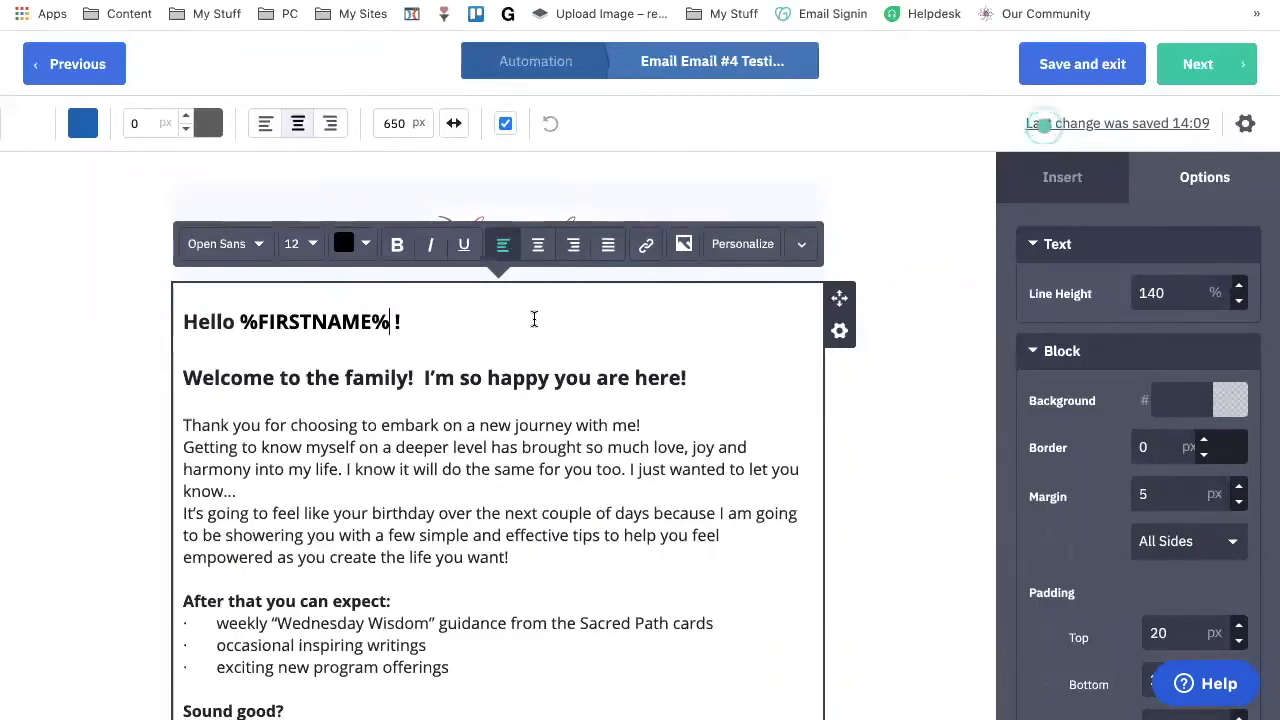
Step: Look over the contact fields available for personalizing the email text
scroll(468, 395, down, 3)
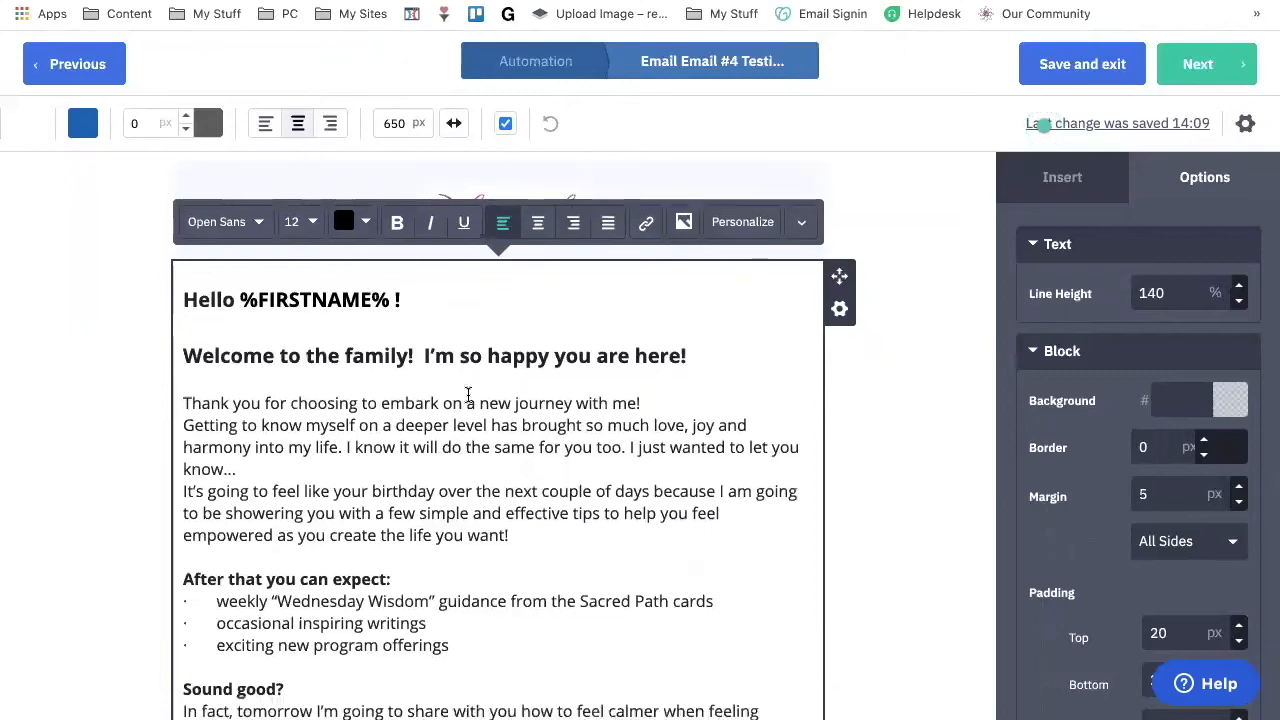
scroll(468, 395, up, 1)
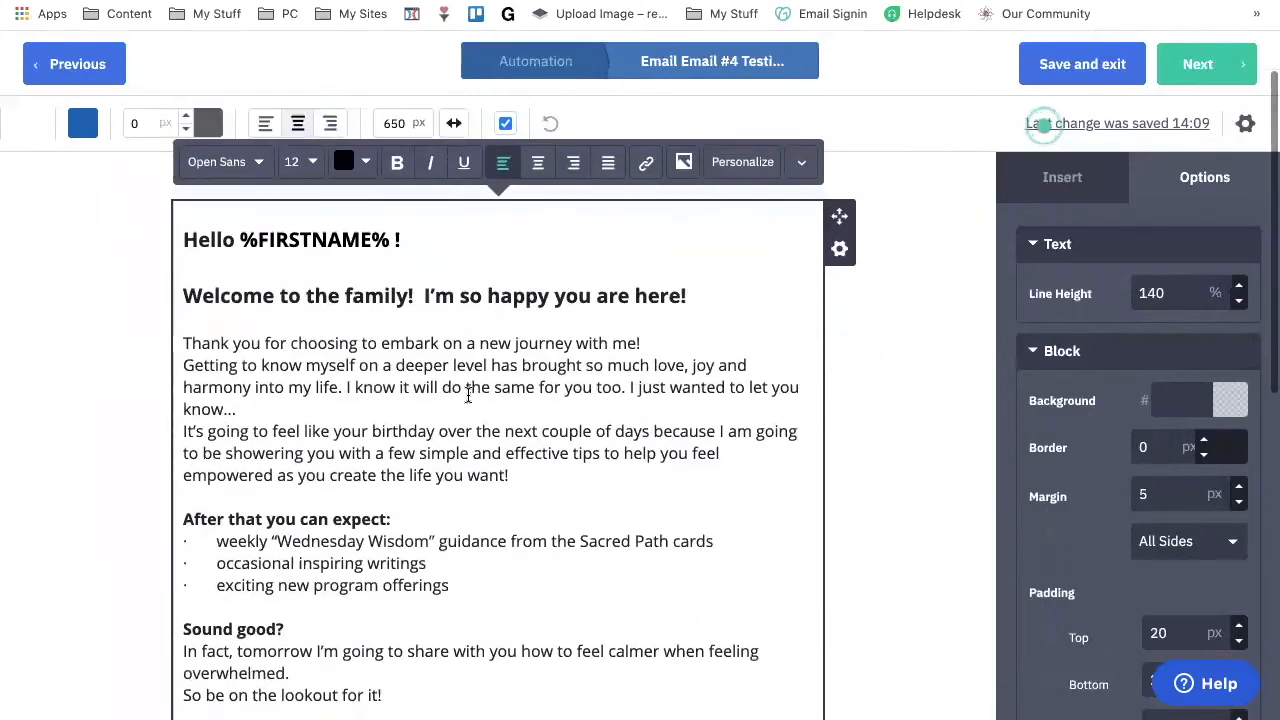
click(752, 168)
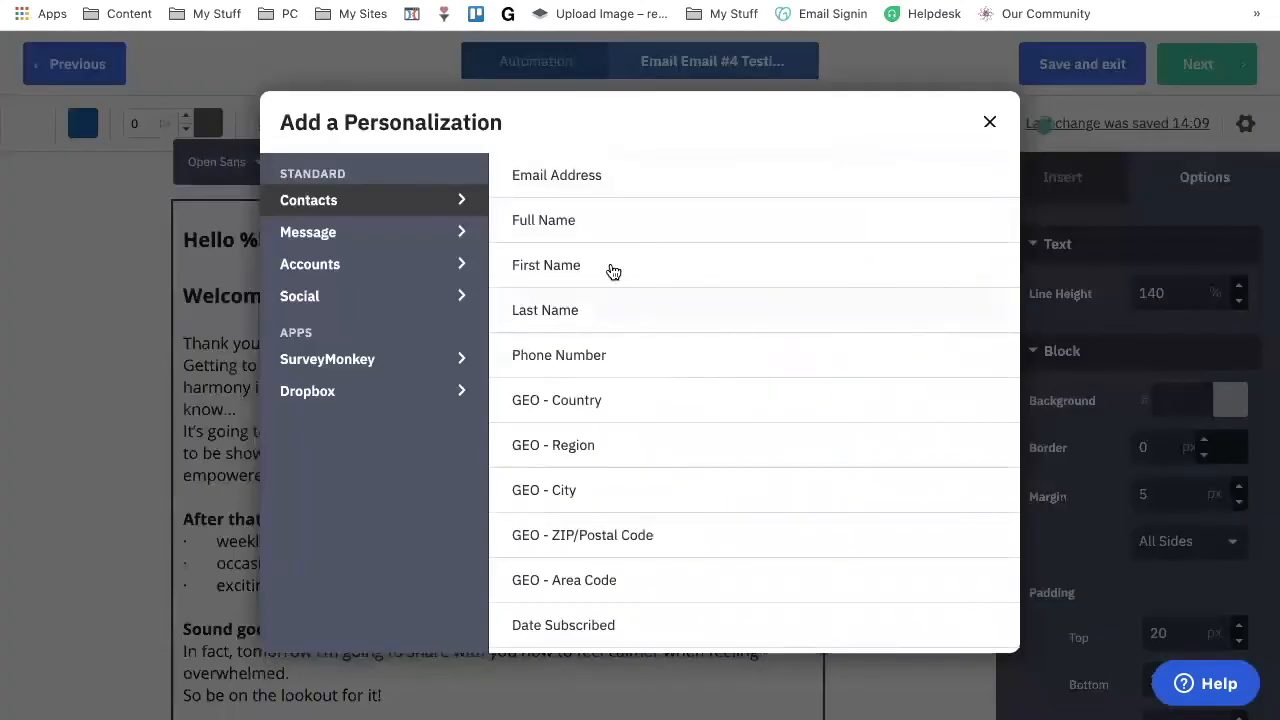
scroll(588, 580, down, 2)
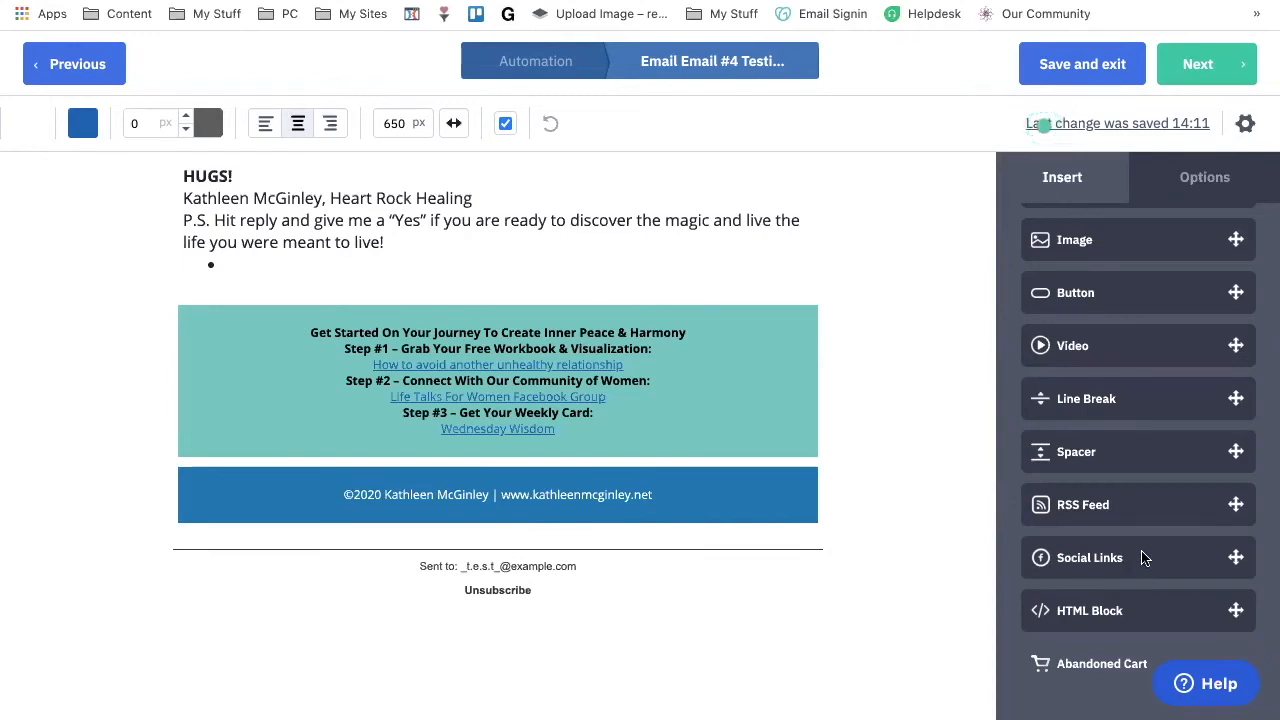
Step: Add a Social Links block between the green steps block and blue footer, with LinkedIn, Google+, Tumblr, Patreon, Pinterest and Wordpress turned off
drag(1148, 567, 499, 462)
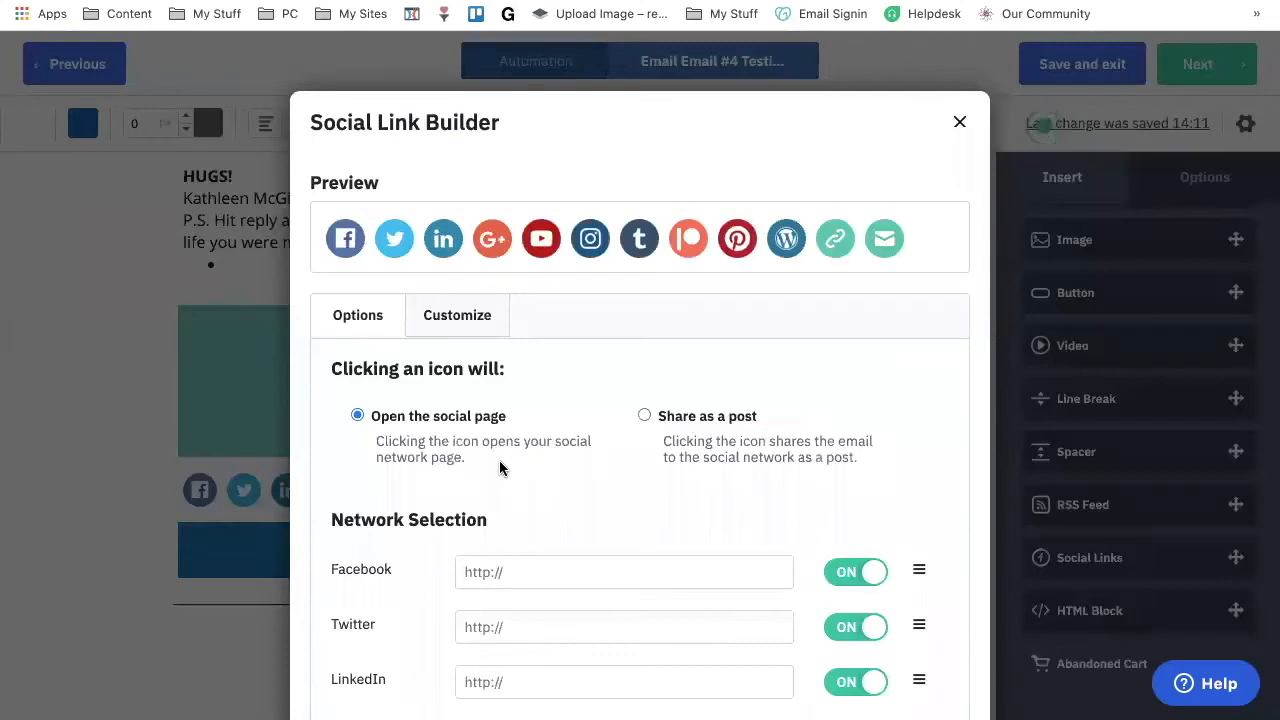
scroll(465, 317, down, 5)
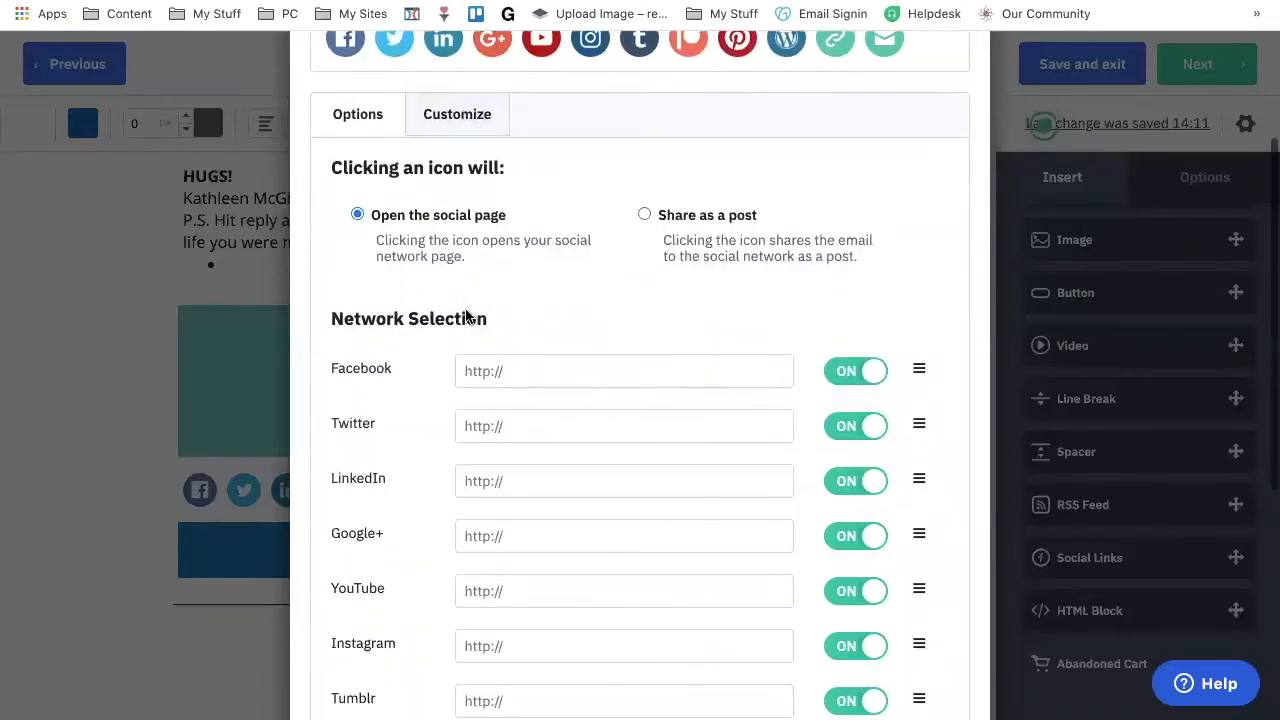
scroll(465, 317, down, 1)
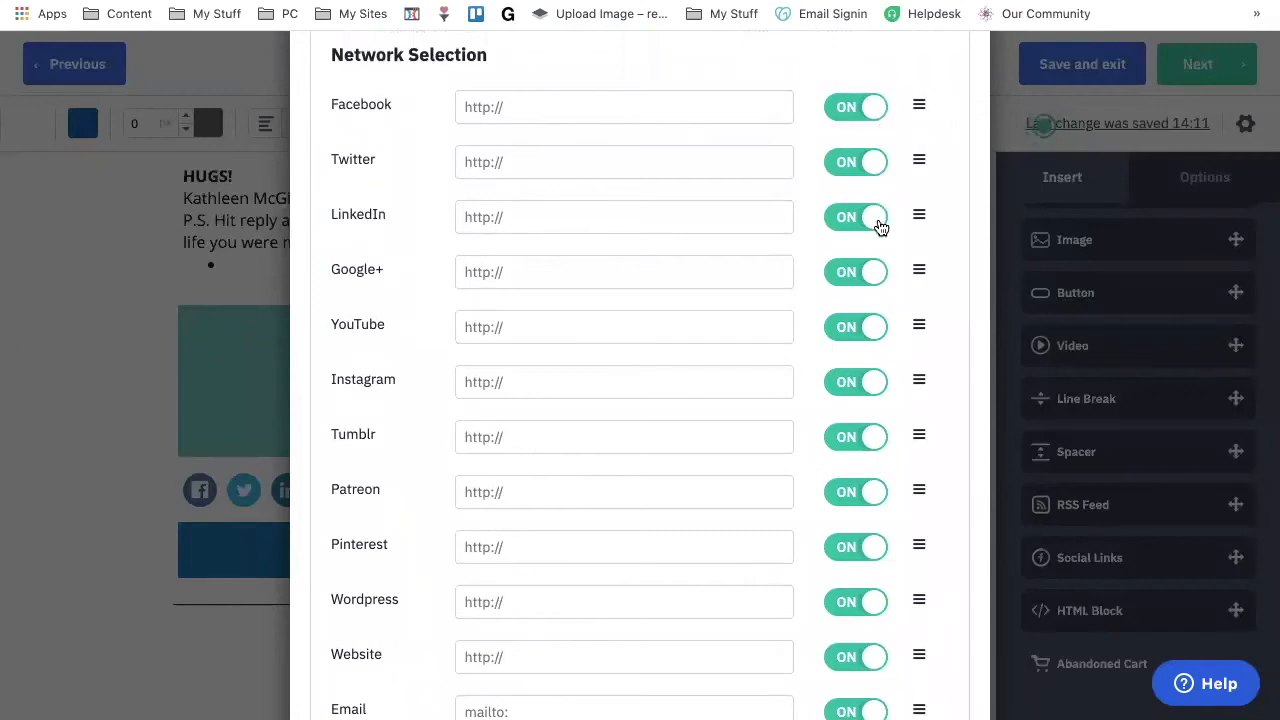
click(880, 228)
click(867, 274)
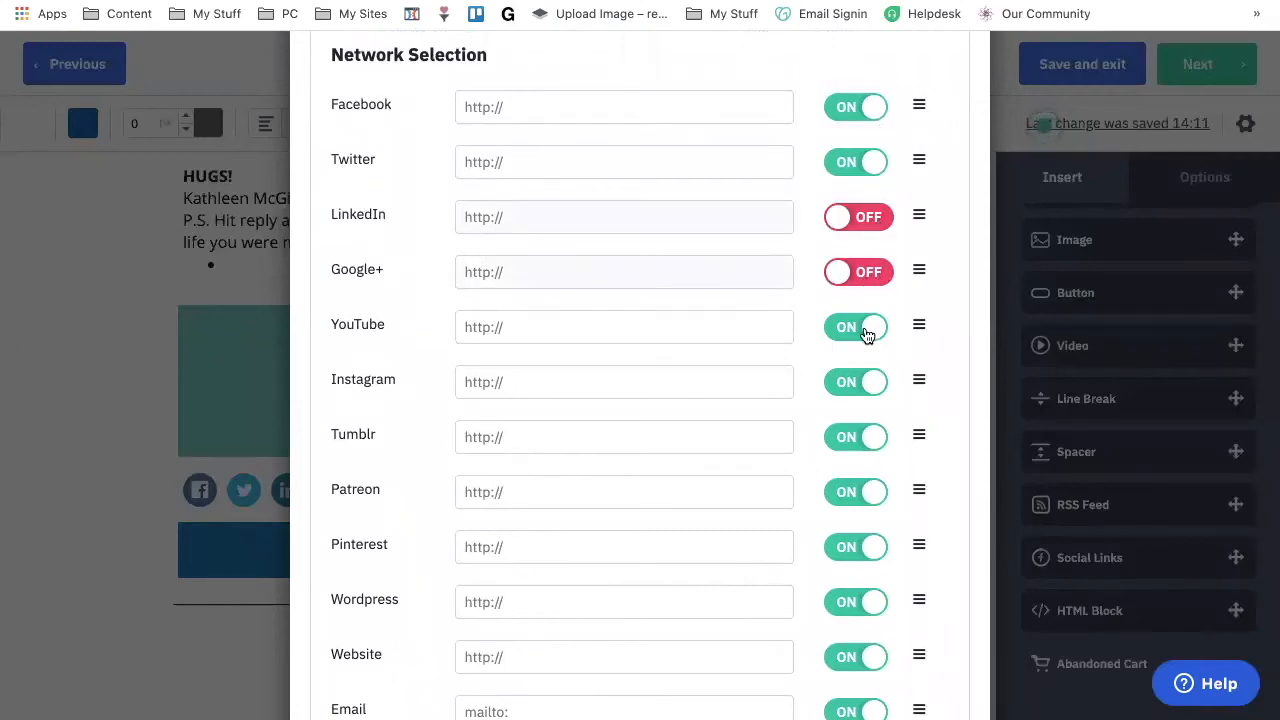
scroll(866, 335, down, 1)
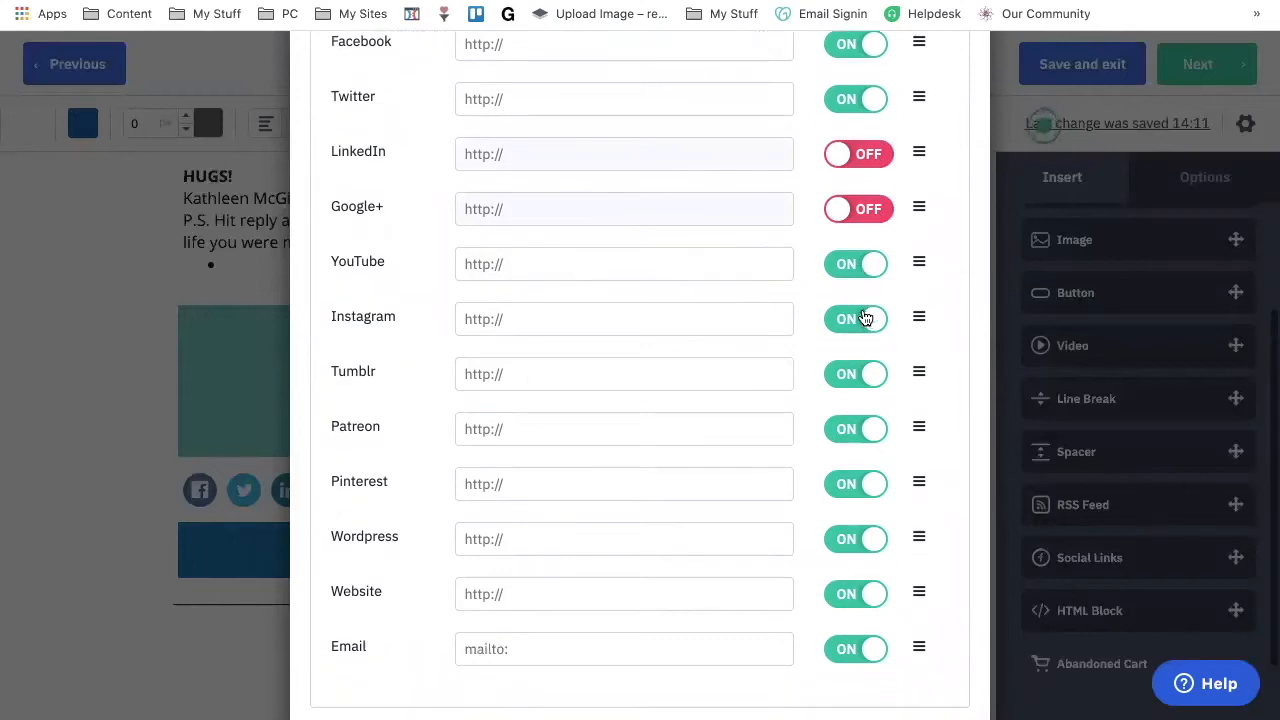
click(869, 377)
click(866, 432)
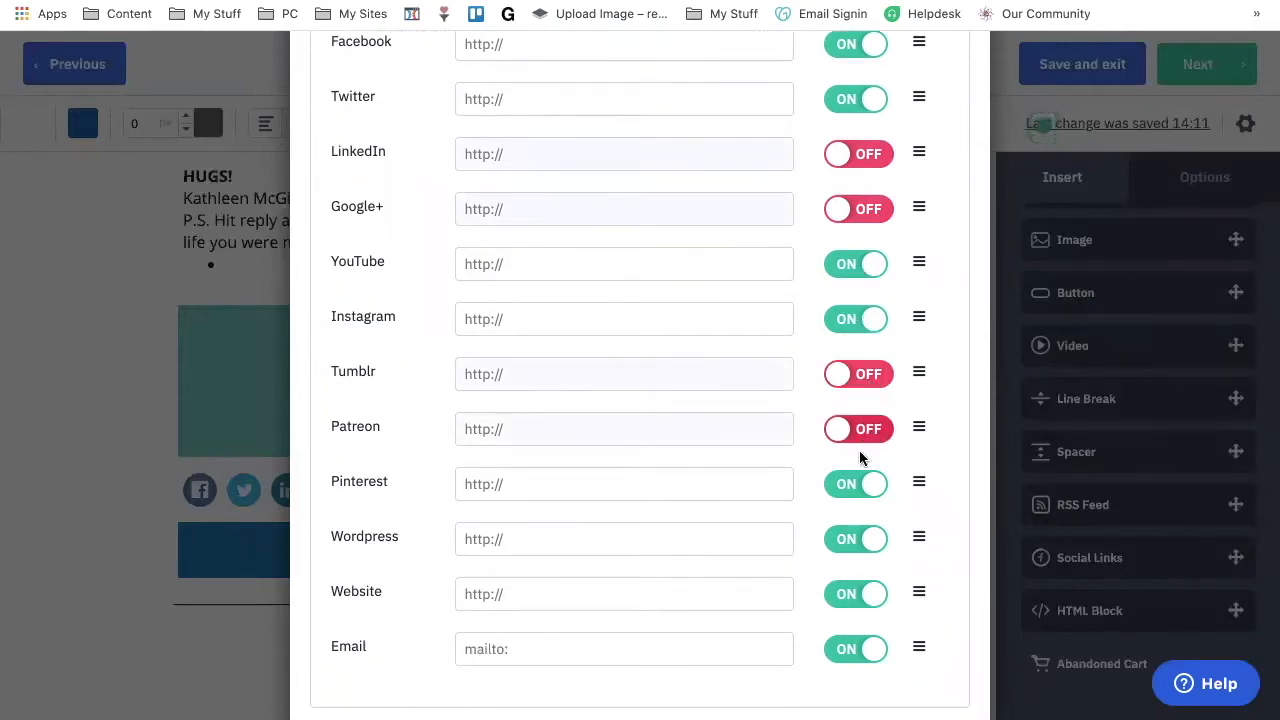
click(864, 487)
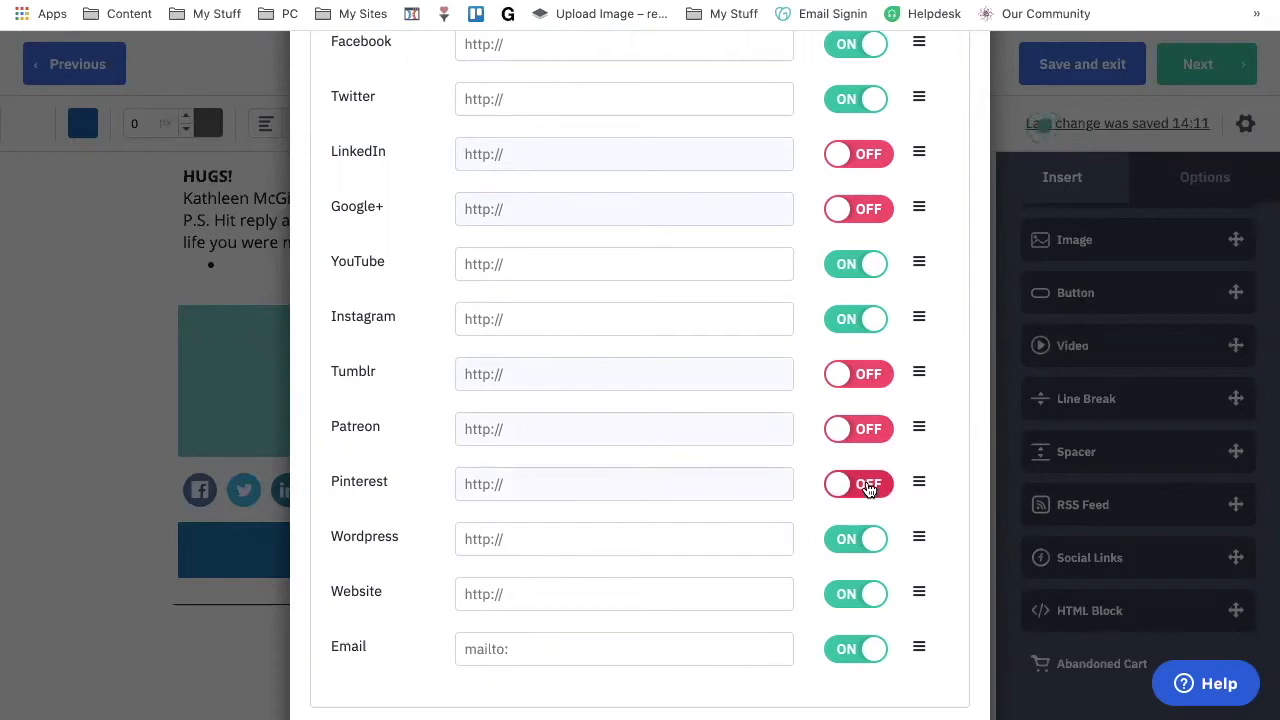
click(870, 541)
scroll(870, 544, down, 1)
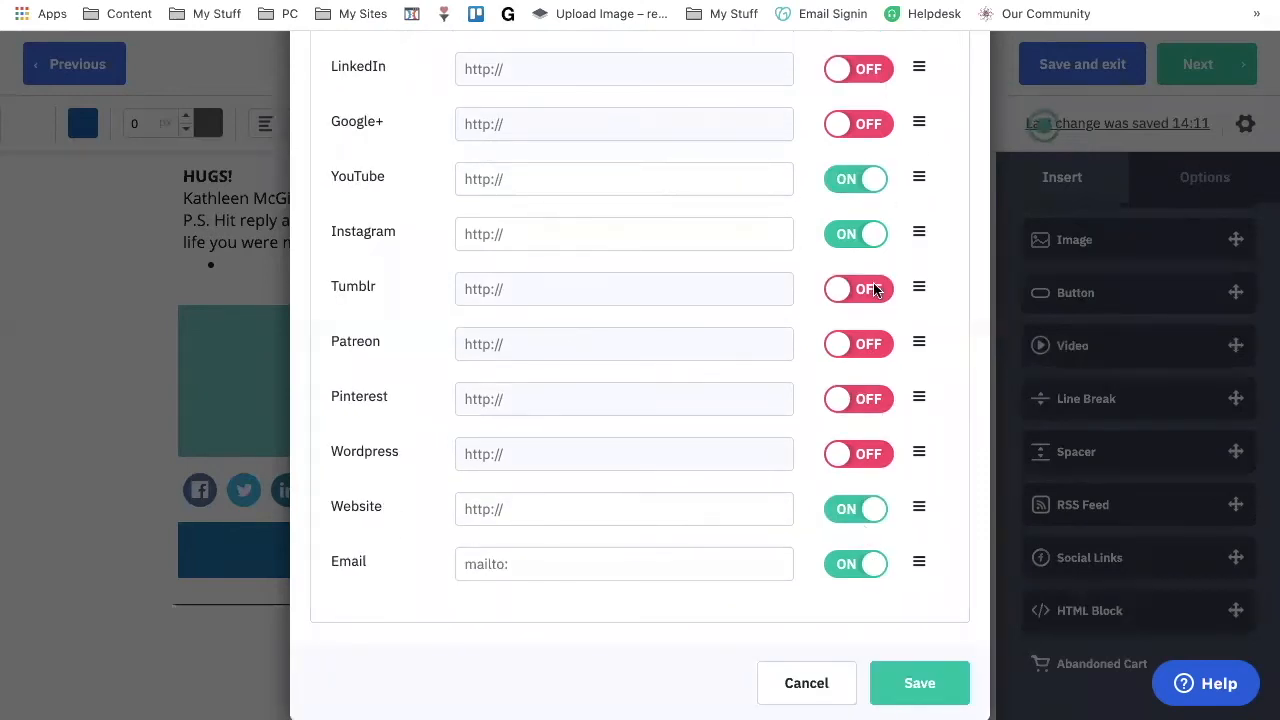
Step: Fill in the Facebook, Twitter, YouTube, Instagram, website and email links for the social icons and save them
scroll(868, 280, up, 3)
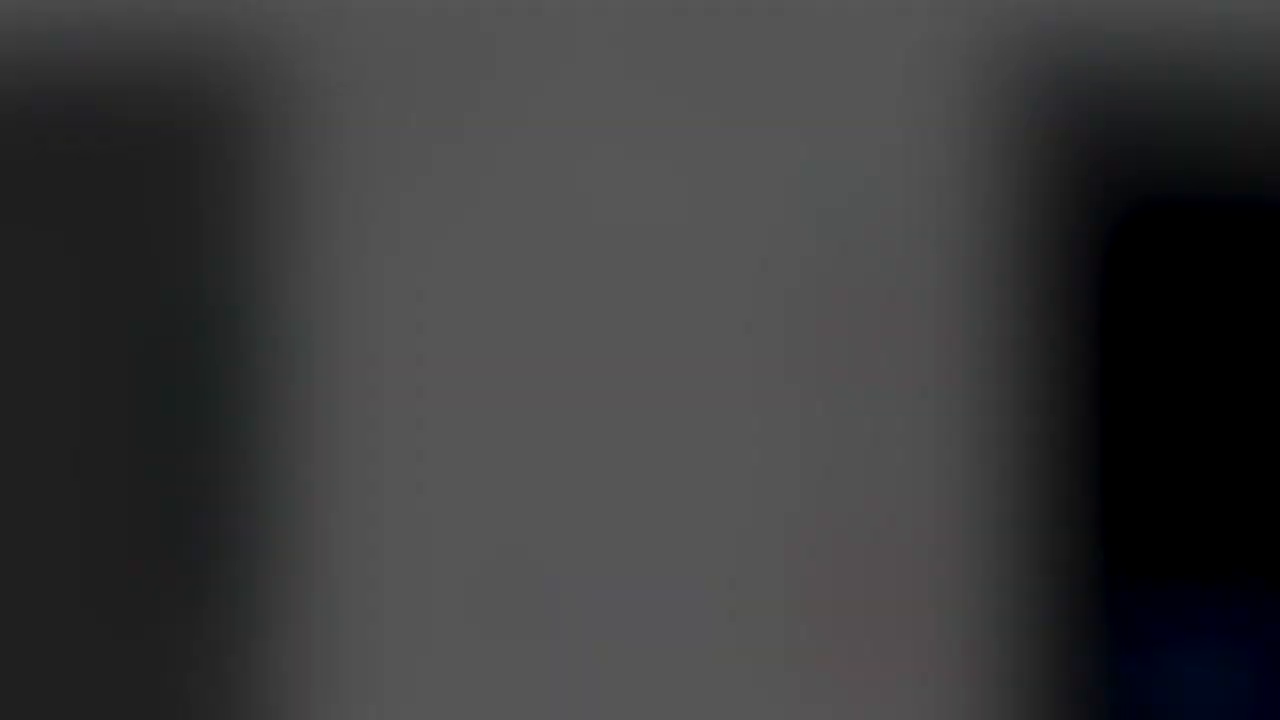
scroll(852, 265, up, 2)
scroll(852, 265, up, 3)
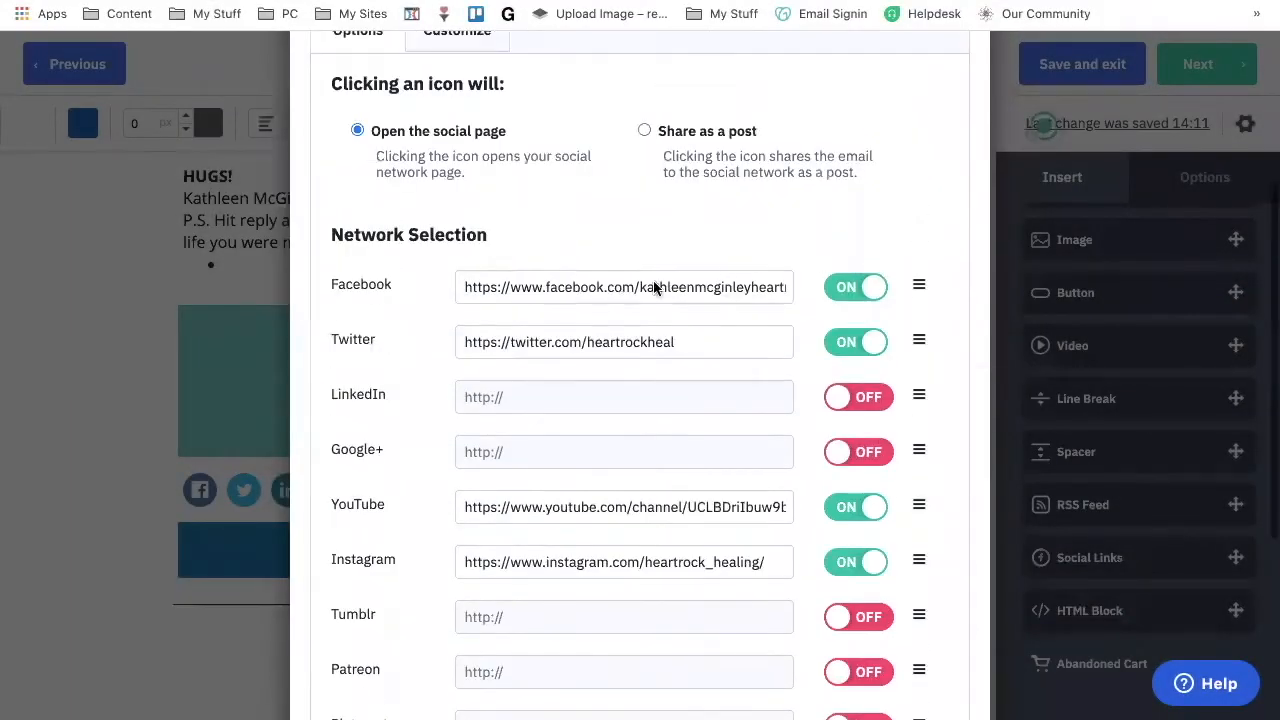
scroll(684, 454, down, 5)
scroll(684, 454, down, 1)
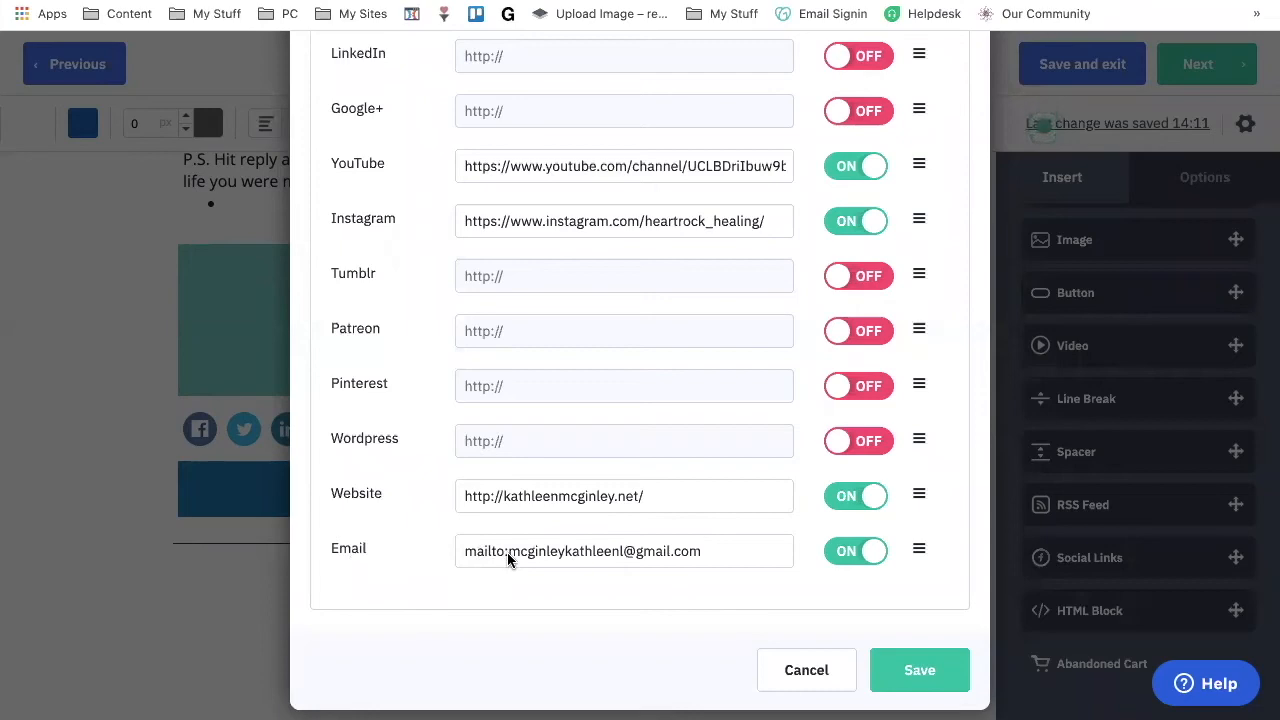
click(920, 670)
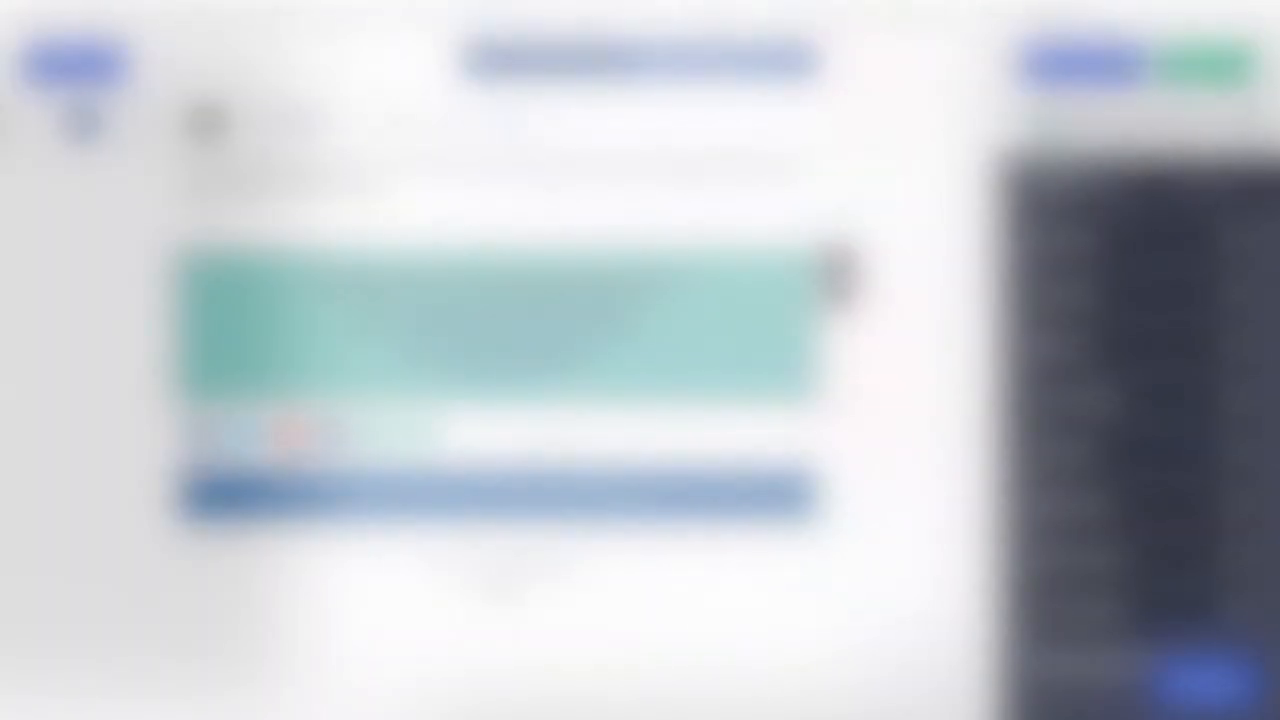
Step: Center the row of social icons within its block above the blue footer
click(547, 440)
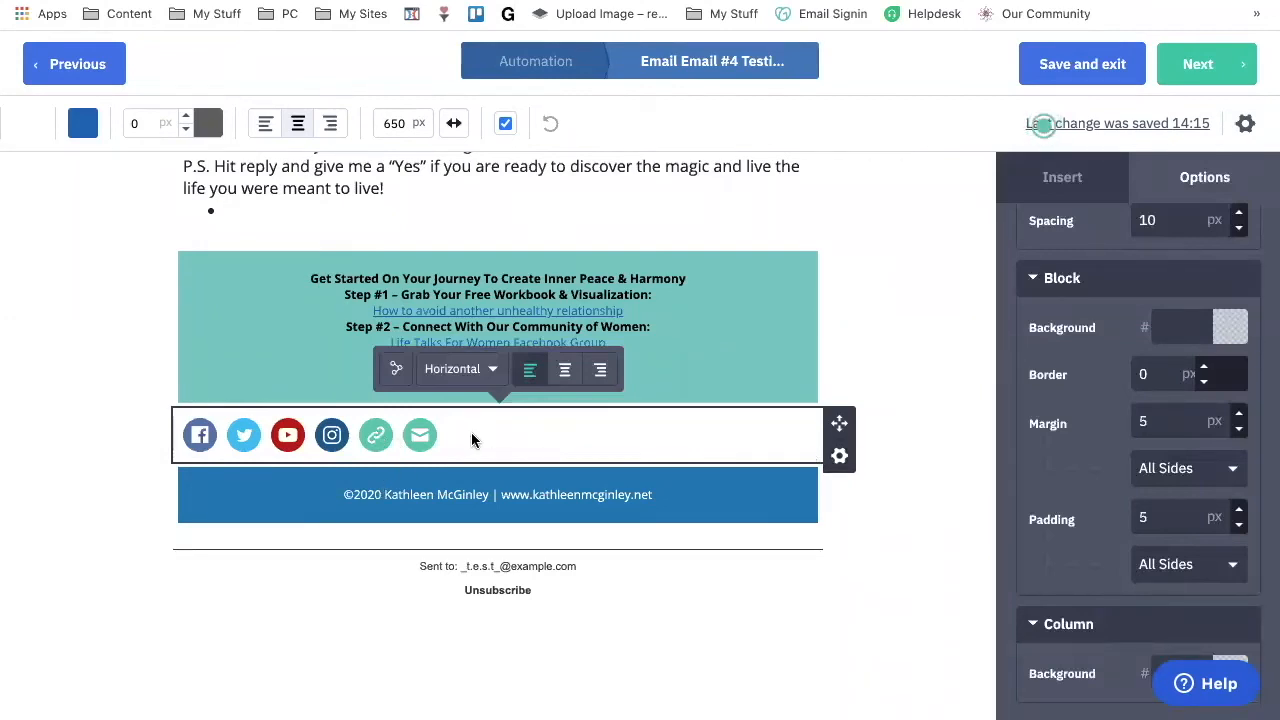
click(566, 370)
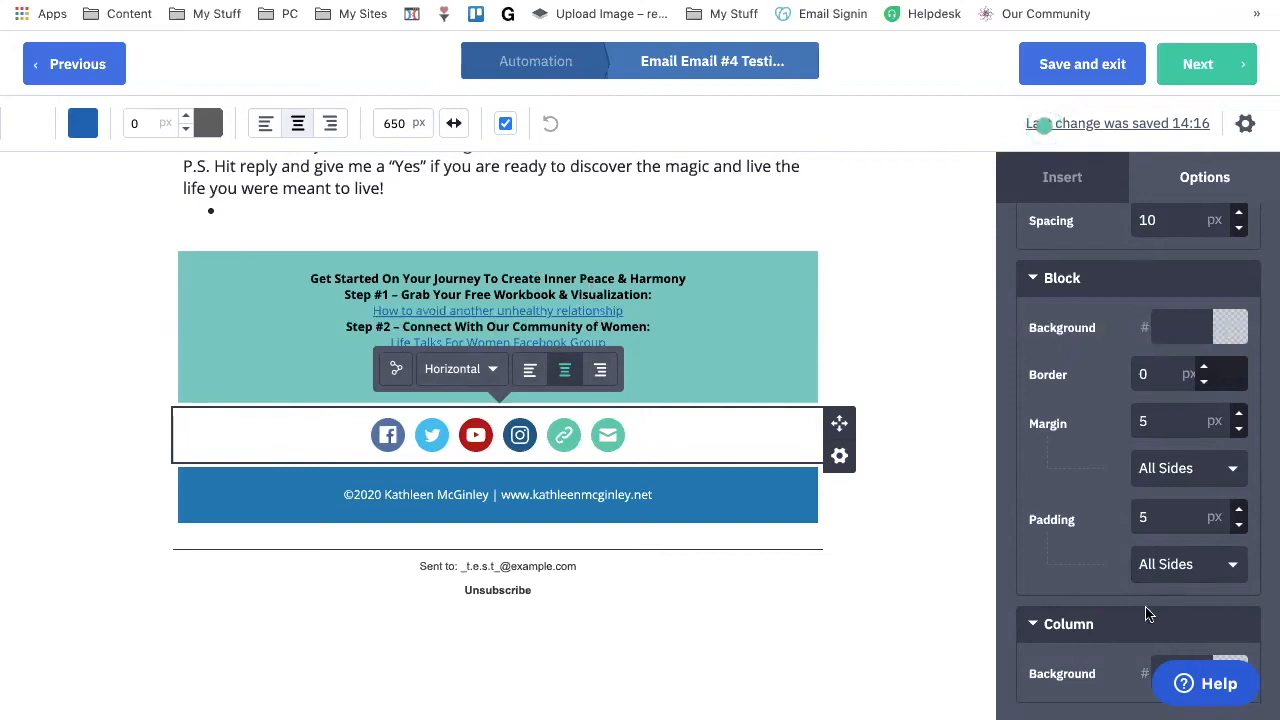
scroll(1130, 418, up, 2)
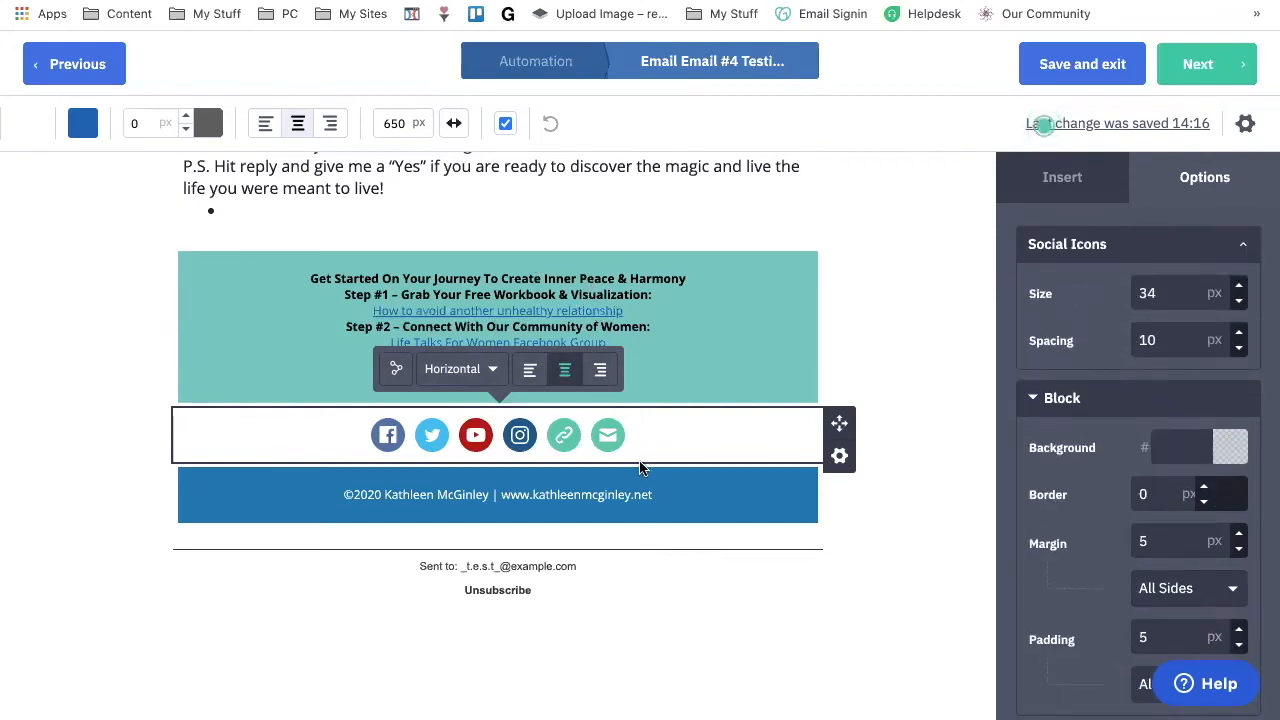
Step: Look over the social links block's available actions and its margin, padding and column background options
click(839, 457)
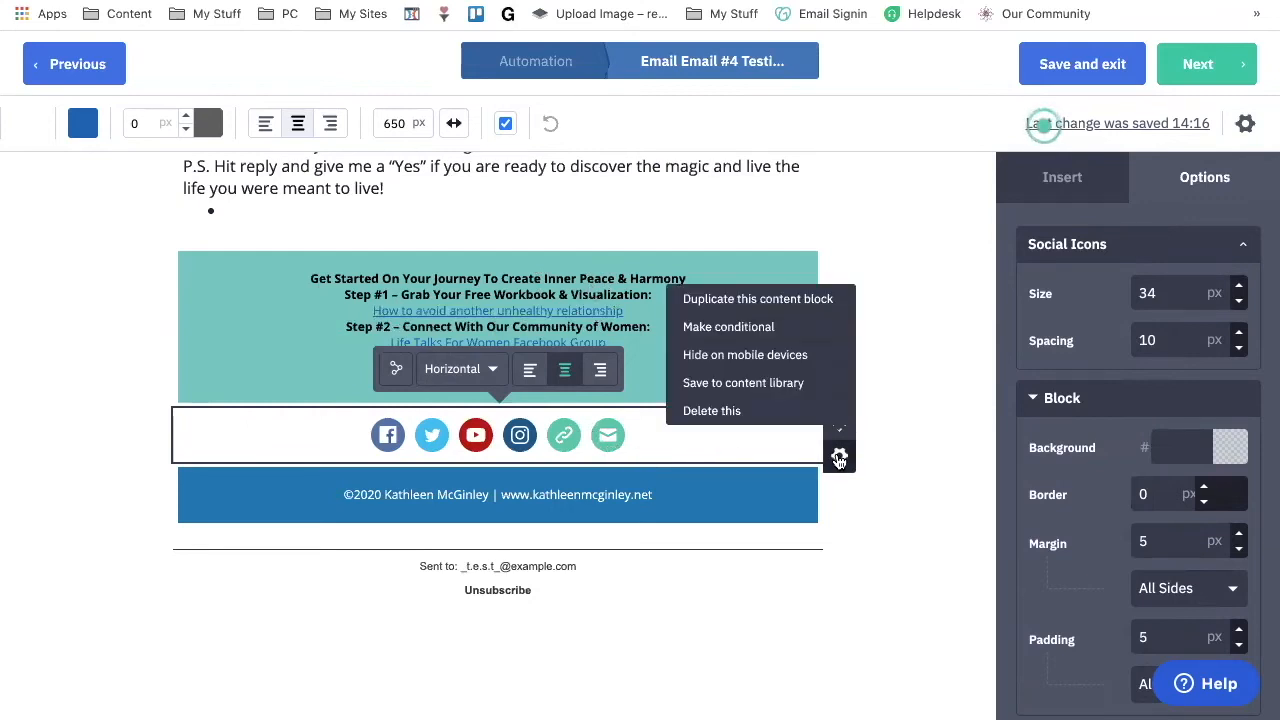
click(903, 458)
click(607, 428)
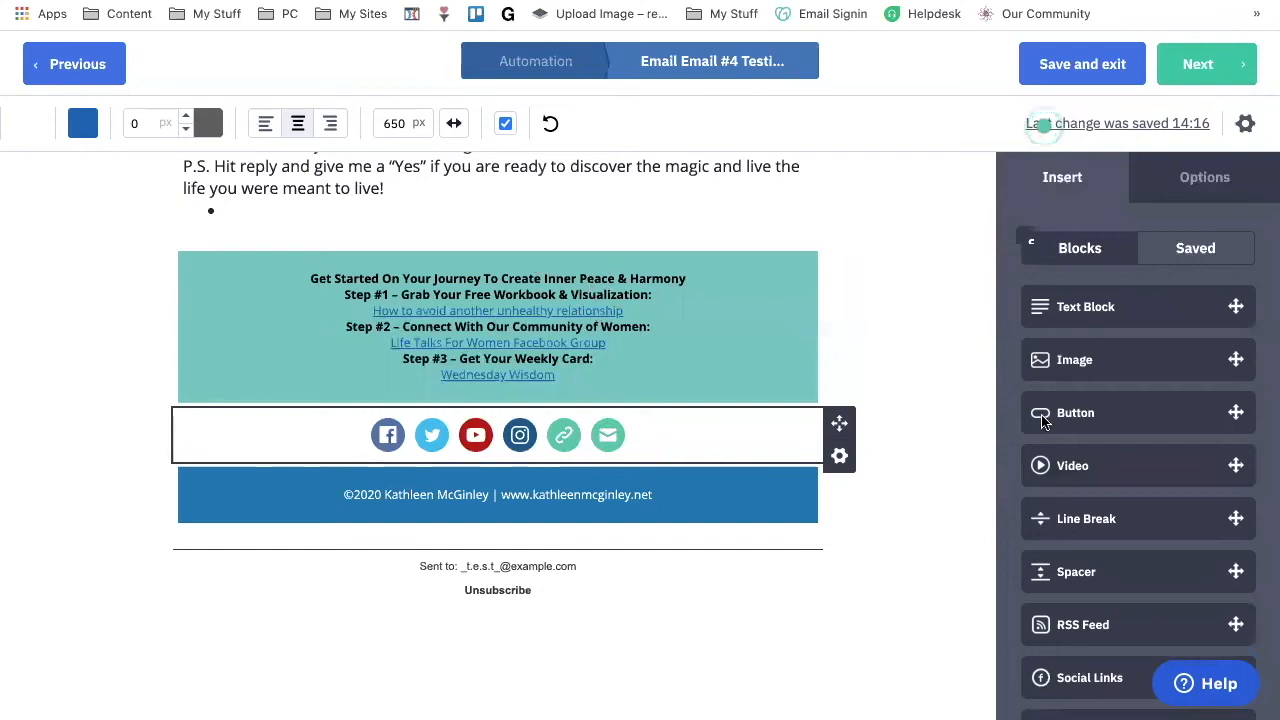
scroll(1084, 451, down, 2)
scroll(1084, 451, down, 2)
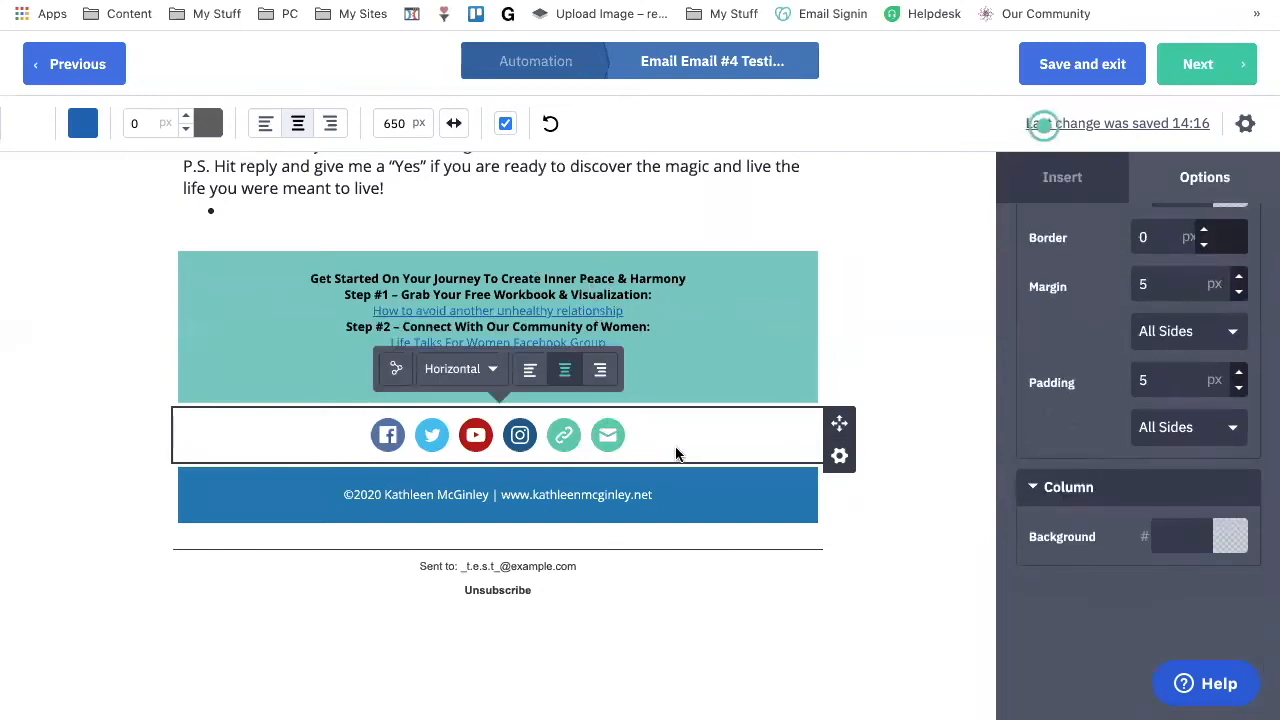
Step: Review the social links block's network links and its button style and theme options, keeping the current settings
click(392, 370)
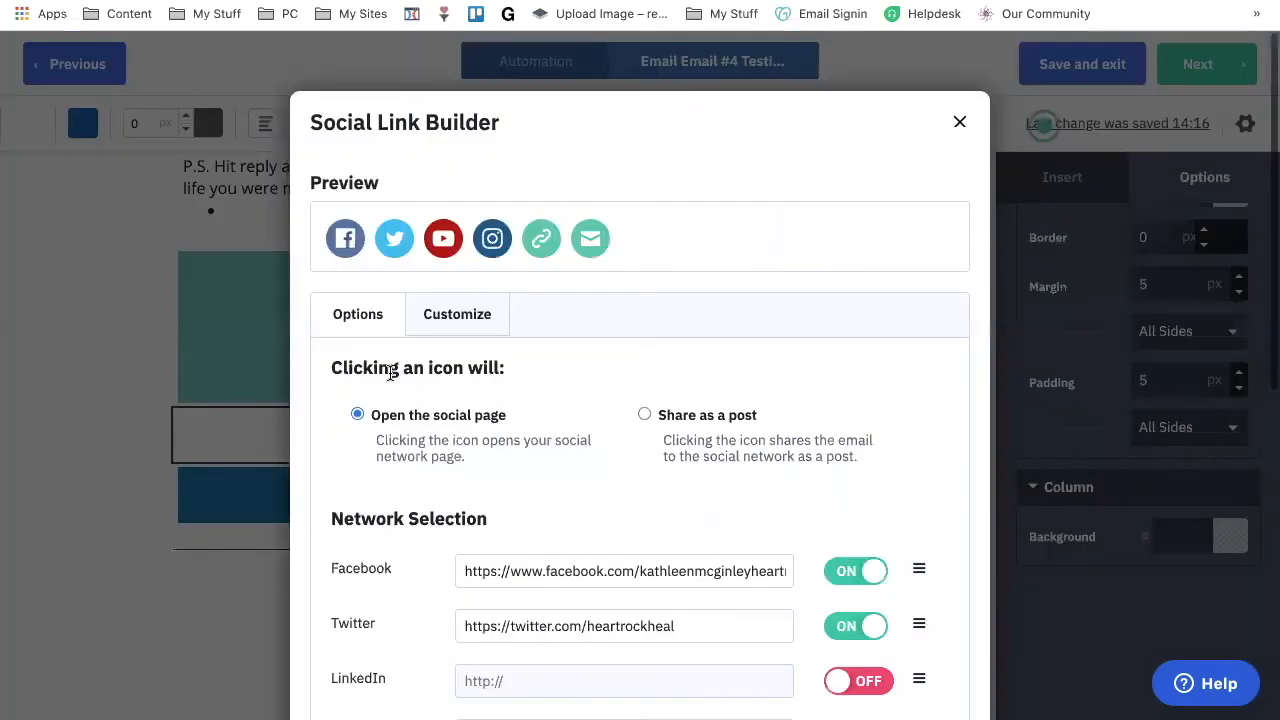
scroll(572, 531, down, 2)
scroll(571, 527, down, 4)
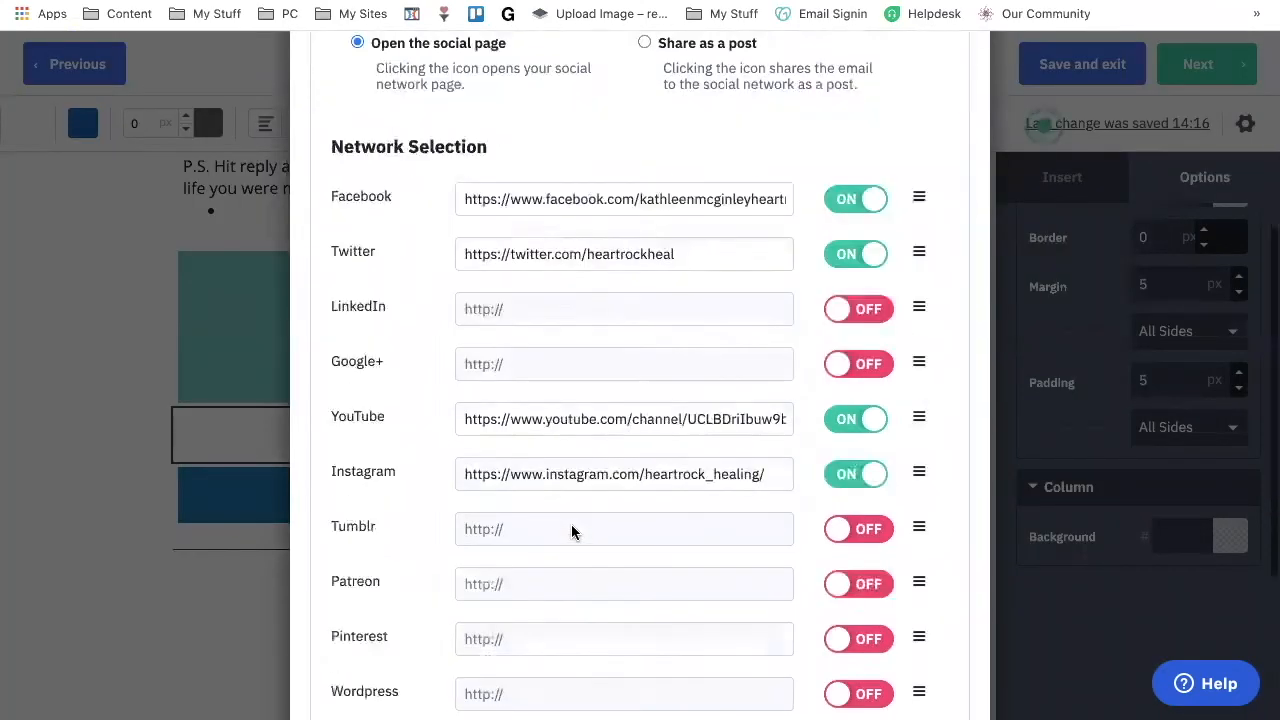
scroll(665, 459, up, 6)
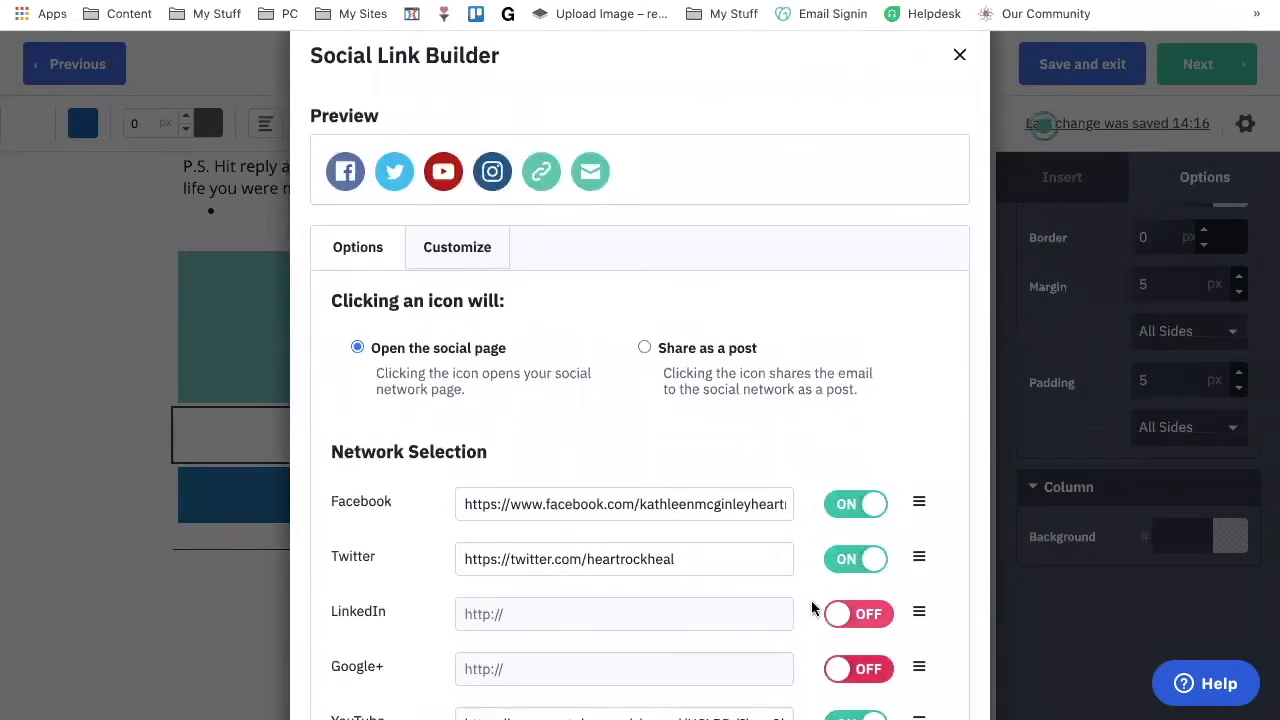
scroll(828, 612, up, 1)
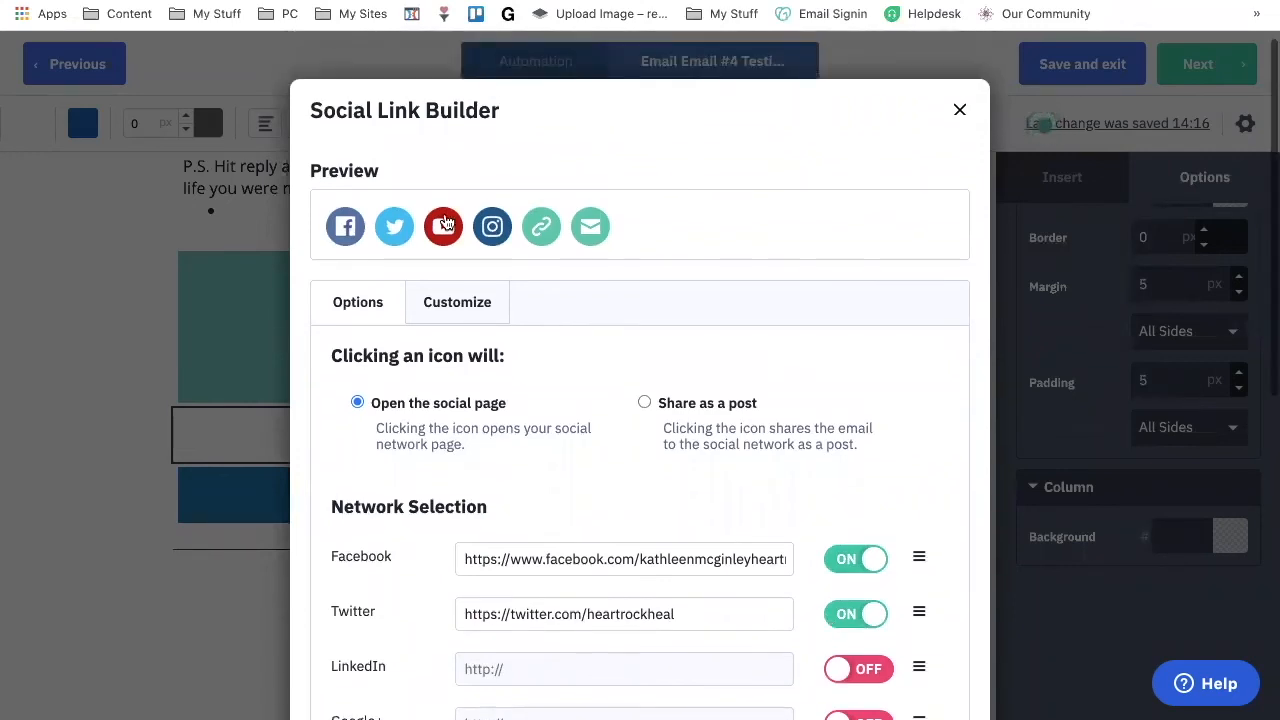
click(440, 306)
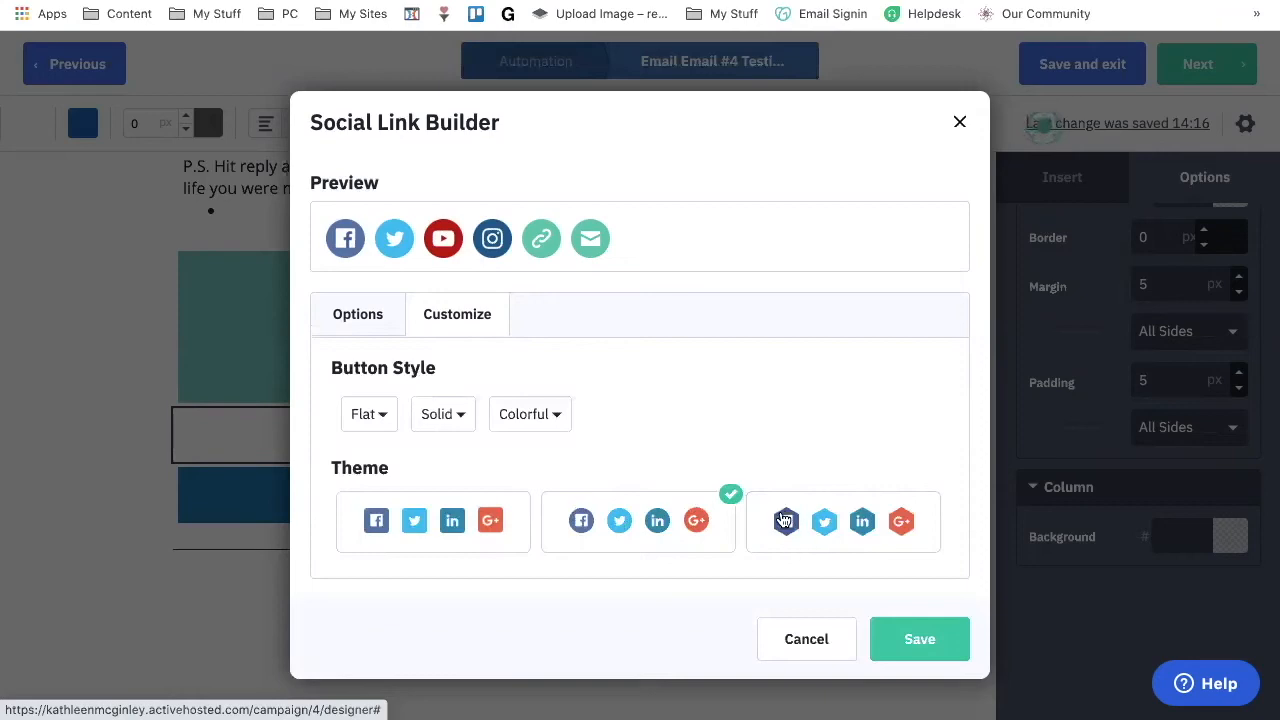
click(916, 641)
Step: Save the social links block above the blue footer to the content library as "Social Media Block"
scroll(833, 460, down, 6)
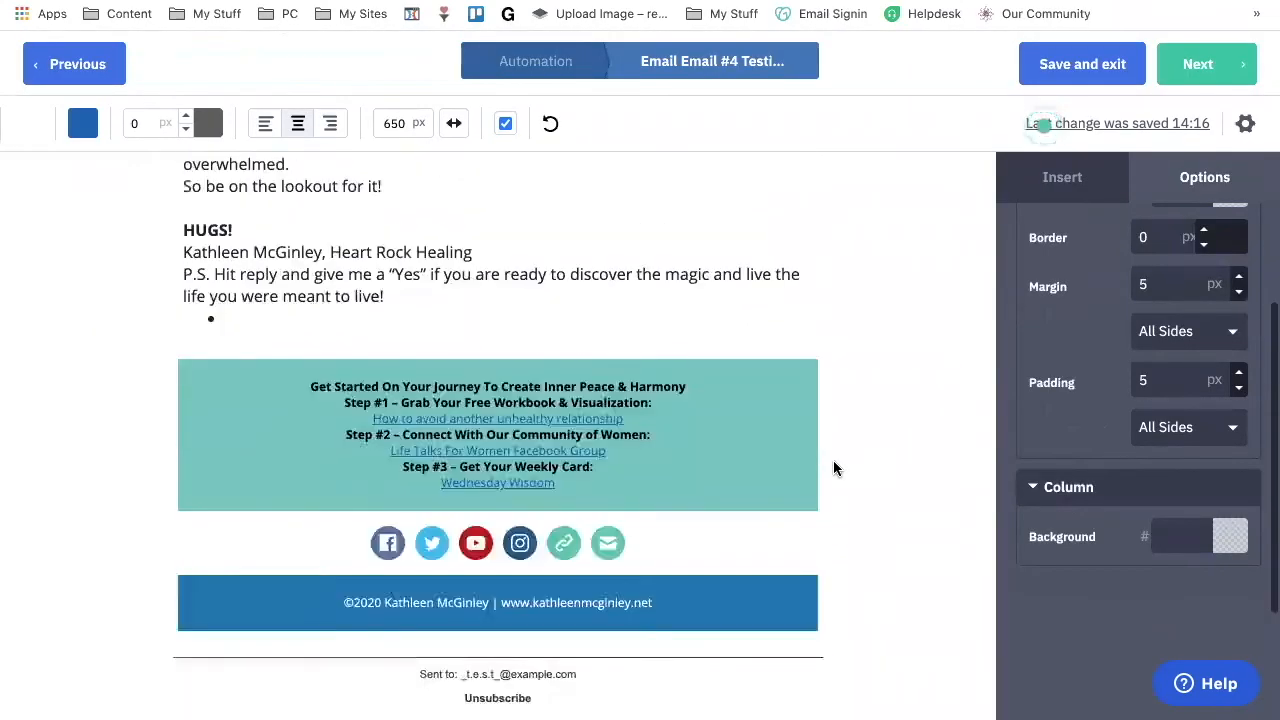
scroll(833, 460, down, 2)
click(839, 461)
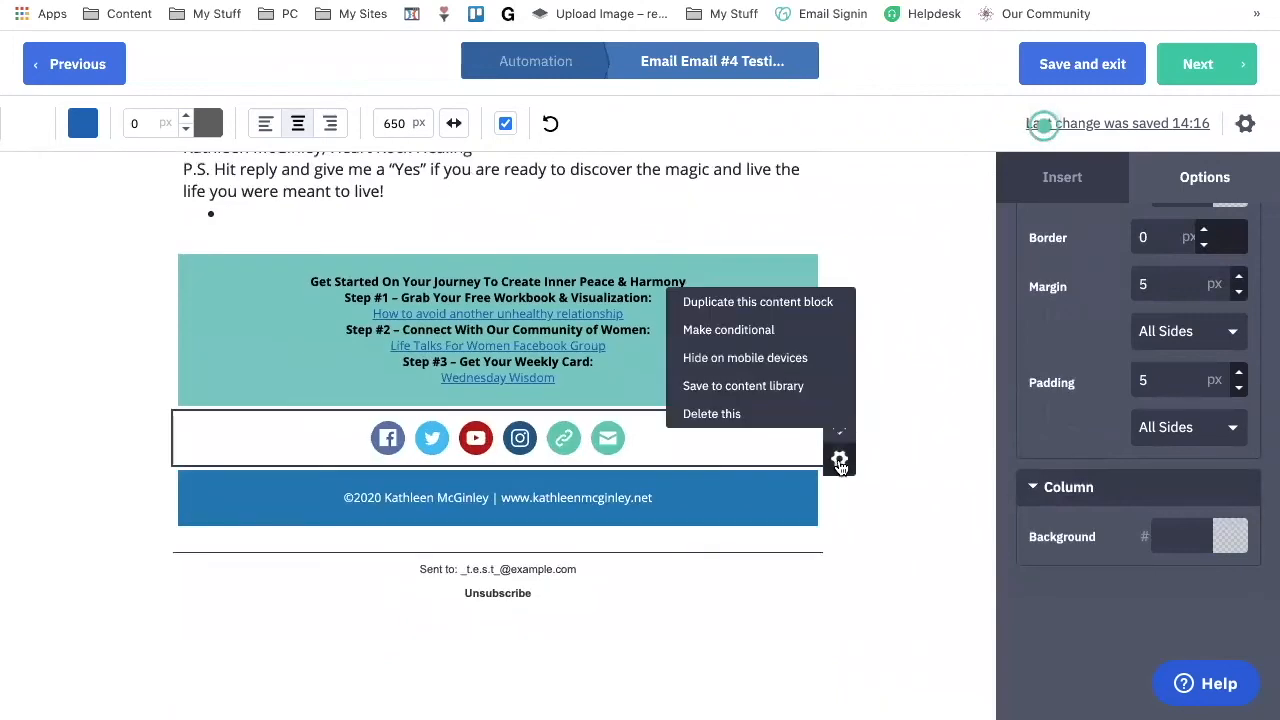
click(801, 388)
text(Social Media Block)
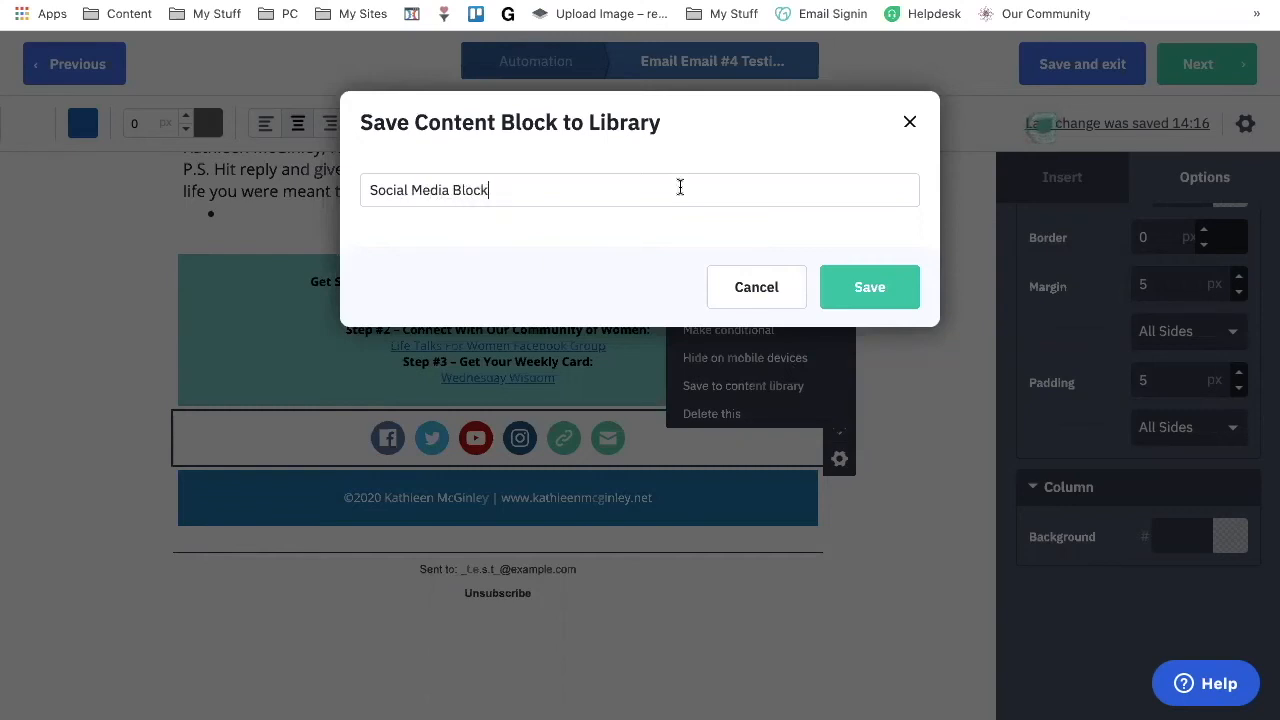
click(866, 289)
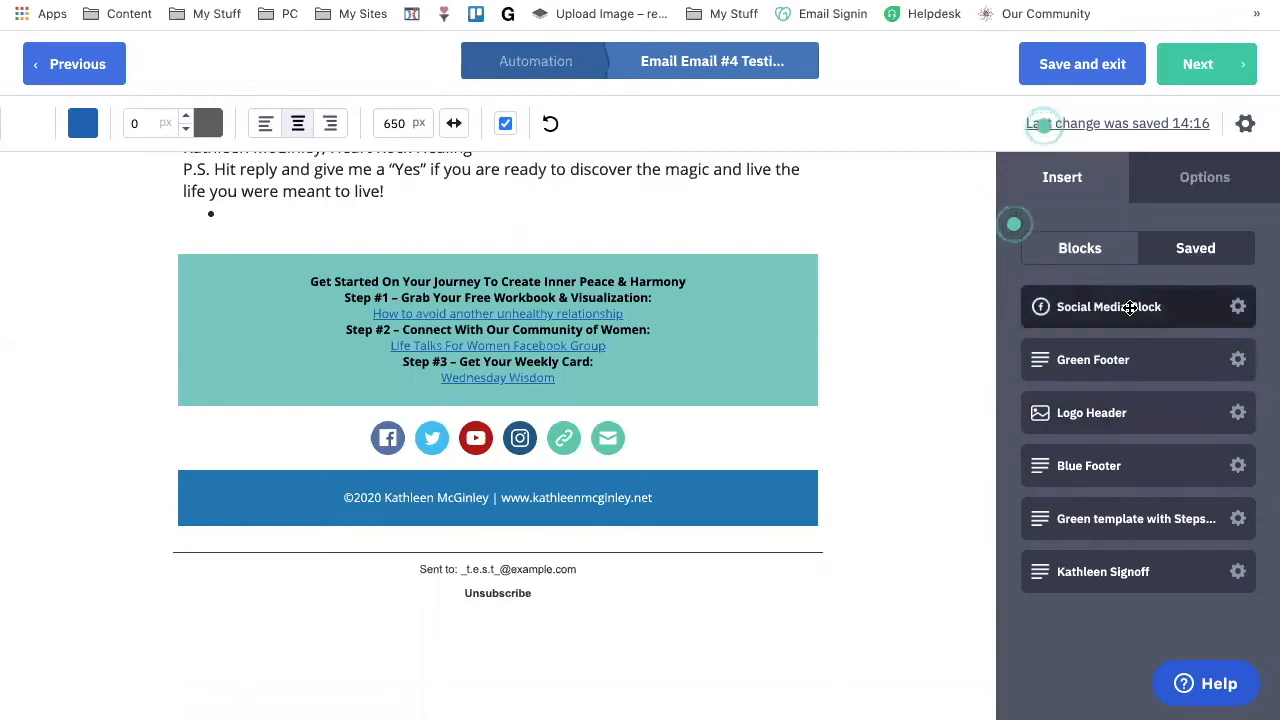
Step: Insert the saved Social Media Block above the green steps block, keeping its stored network links
drag(1129, 307, 499, 259)
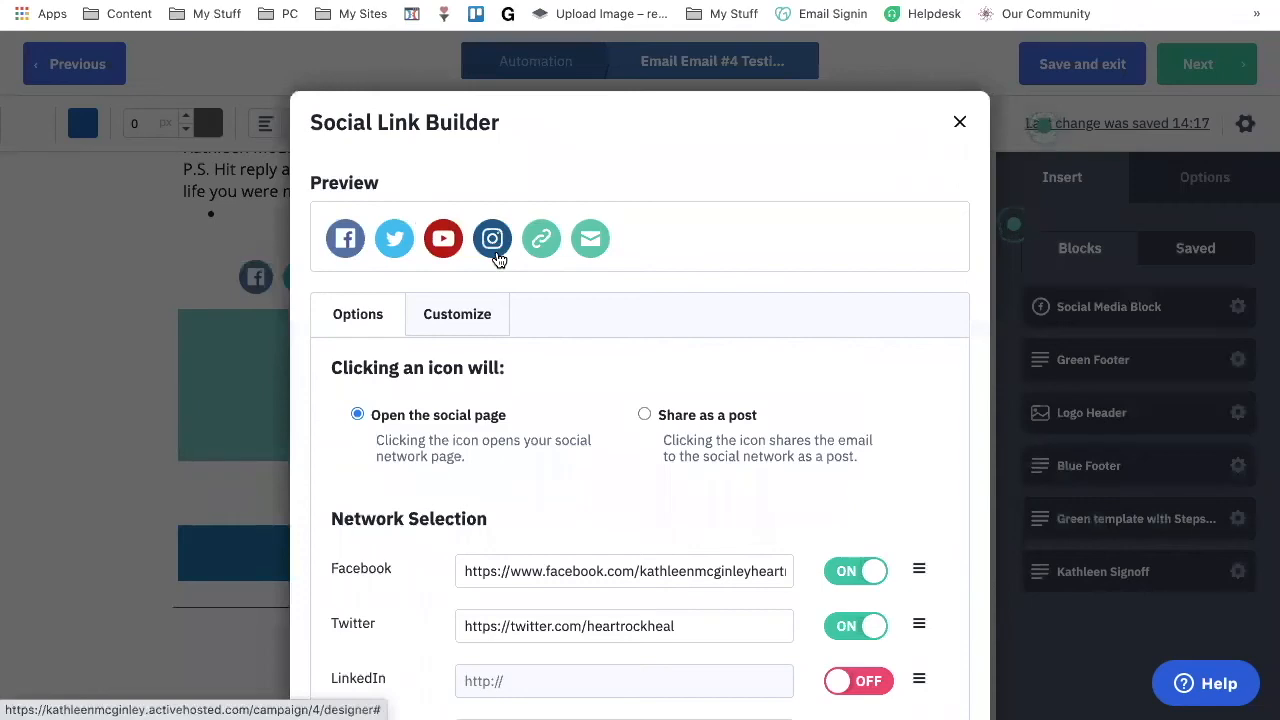
scroll(734, 400, down, 7)
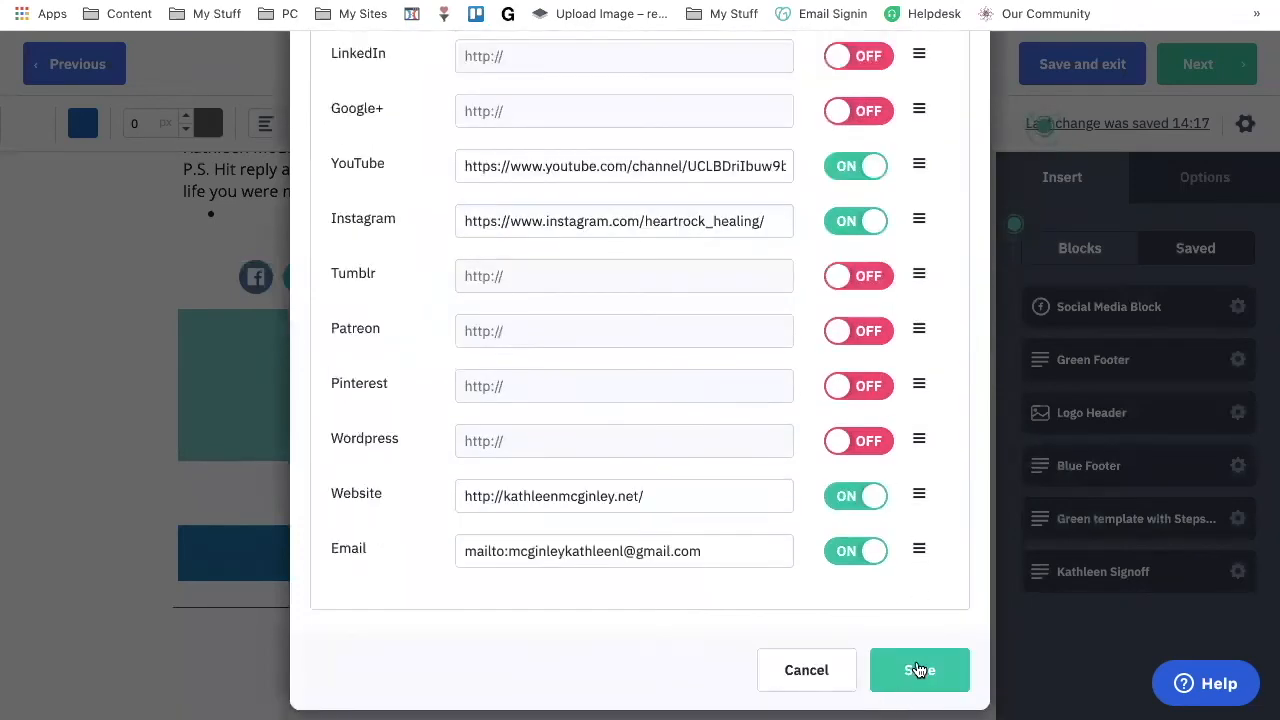
click(917, 670)
scroll(686, 552, down, 1)
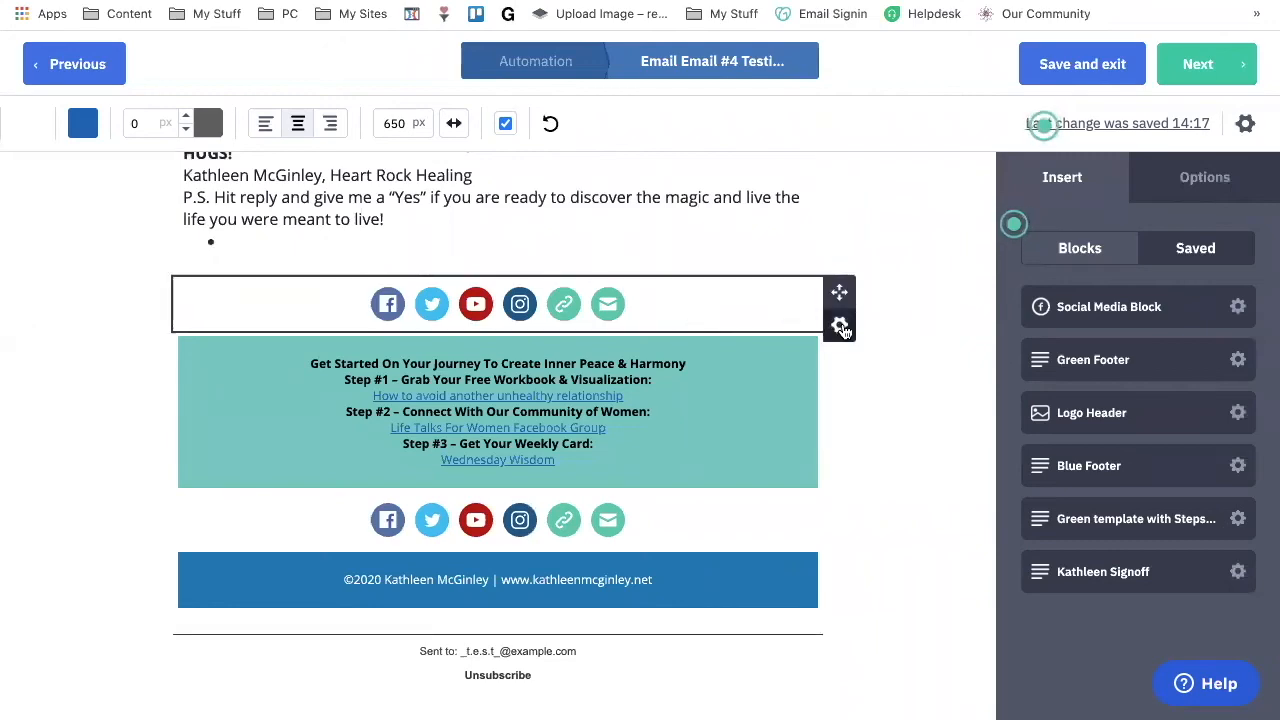
Step: Delete the extra social links block above the green steps block
click(841, 330)
click(732, 279)
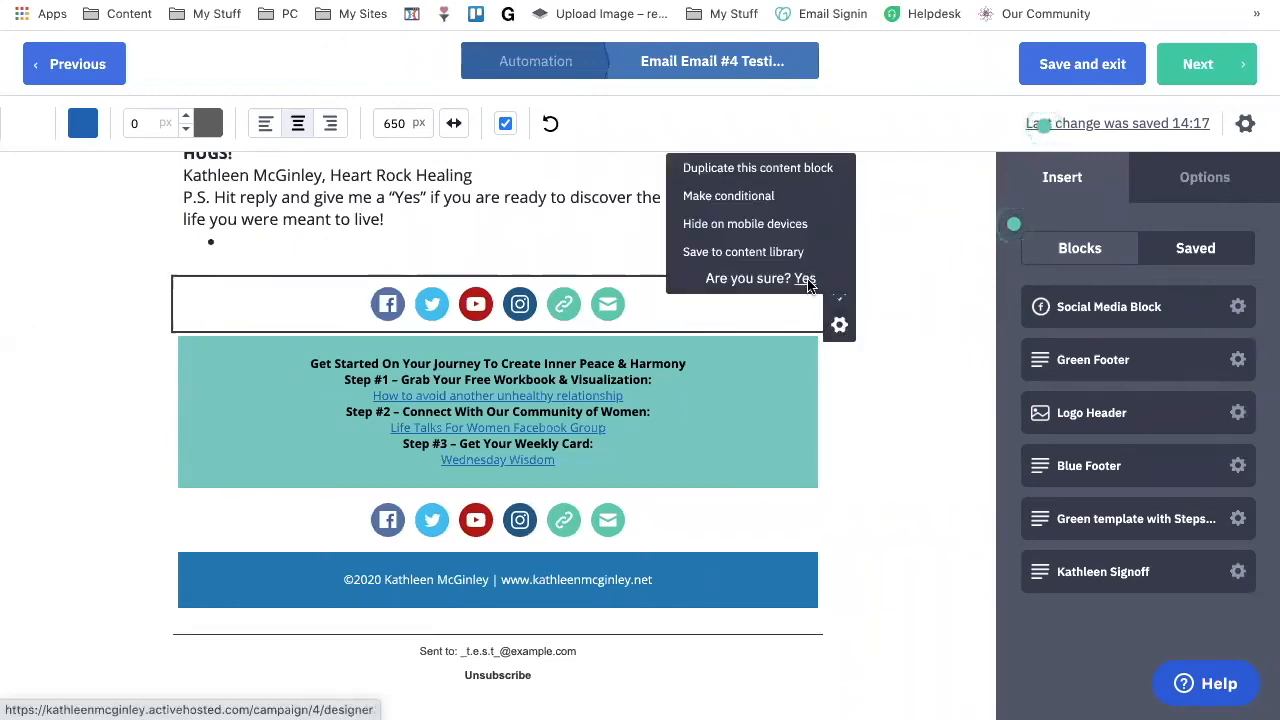
click(805, 279)
Step: Add the paragraph beginning "In my last email, I described my spiritual awakening" below "Are you being called?" in the main text block
scroll(951, 364, up, 10)
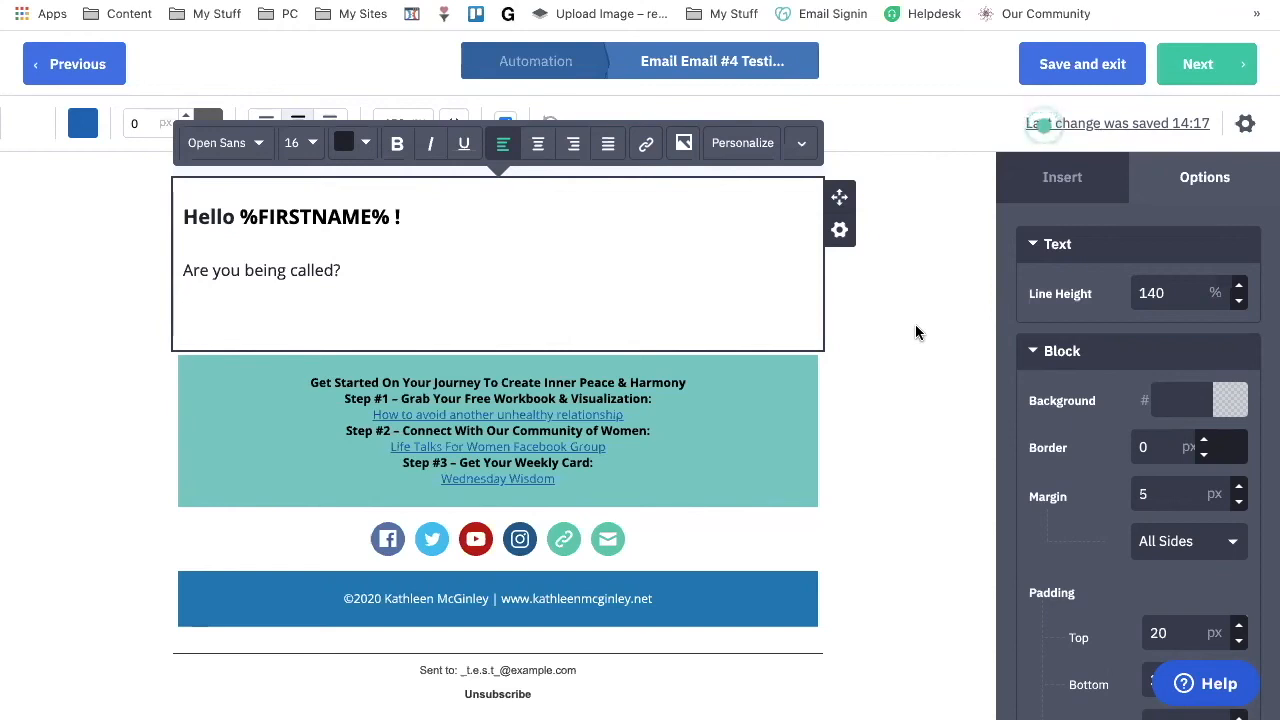
text(In my last email, I described my spiritual awakening which led me to an interest in Native teachings and shamanism. Some individuals, like myself, receive a calling to become shamanic practitioners after healing themselves from a psychological crisis. Known as ‘wounded healers,’ they feel called to alleviate suffering and can now spread their wisdom to others who experience a similar ‘dark night of the soul.’)
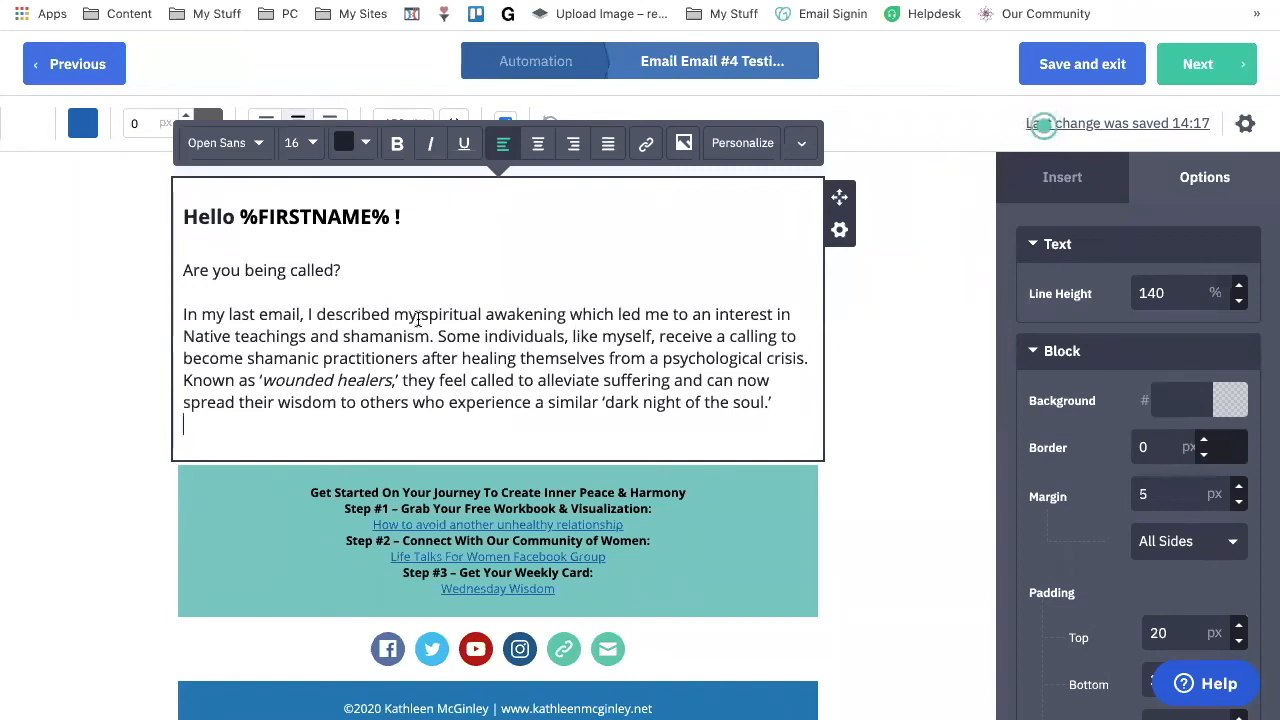
Step: Set all text in the main text block, from the greeting to the last paragraph, to Open Sans at 16 px
drag(188, 418, 166, 205)
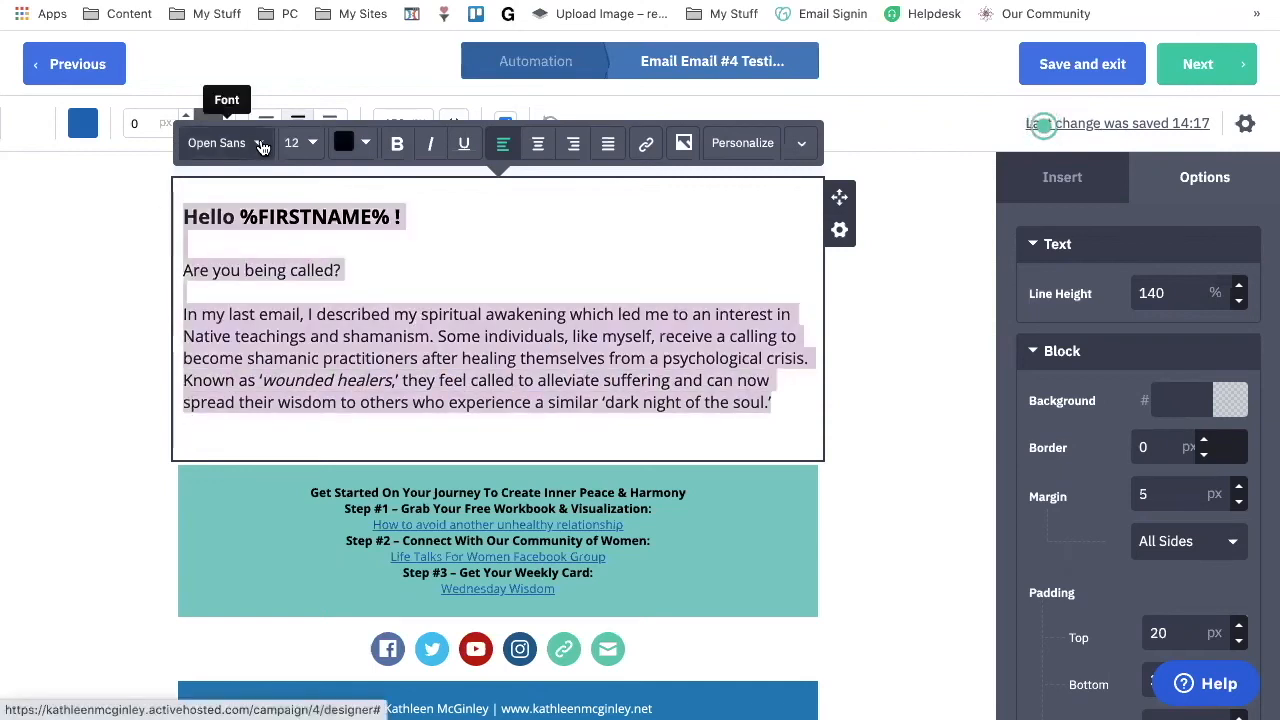
click(260, 144)
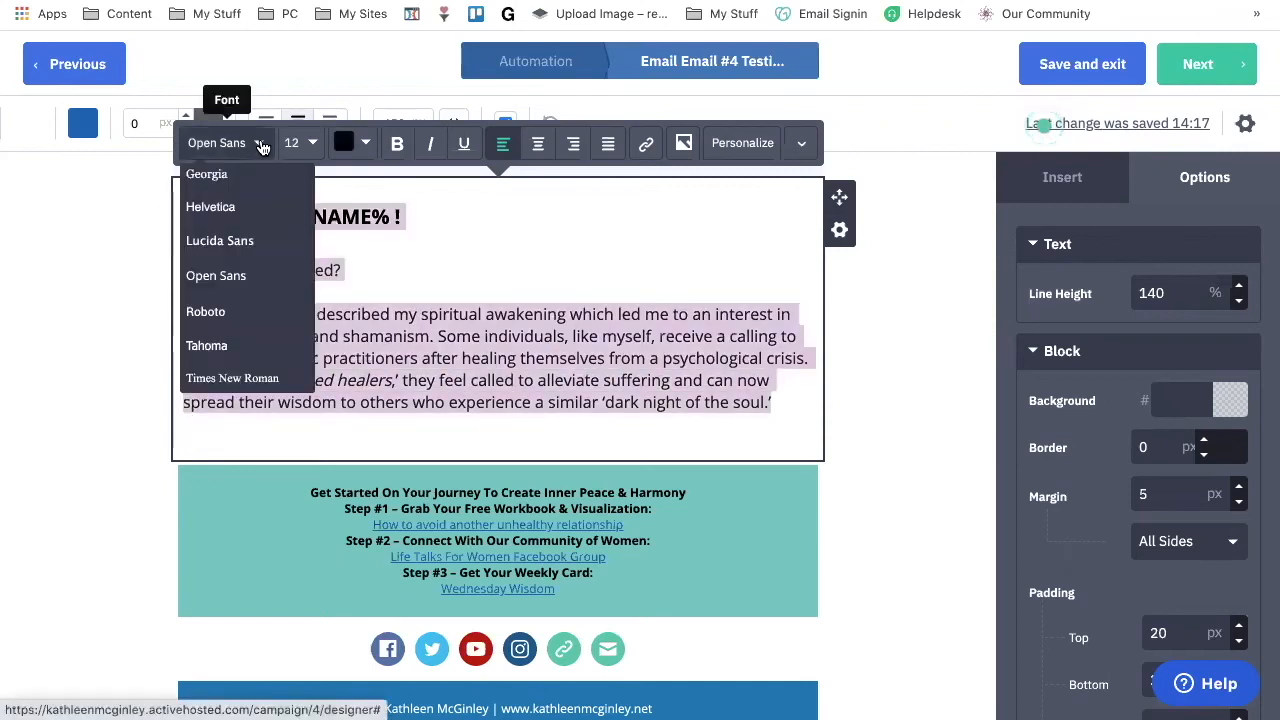
click(220, 278)
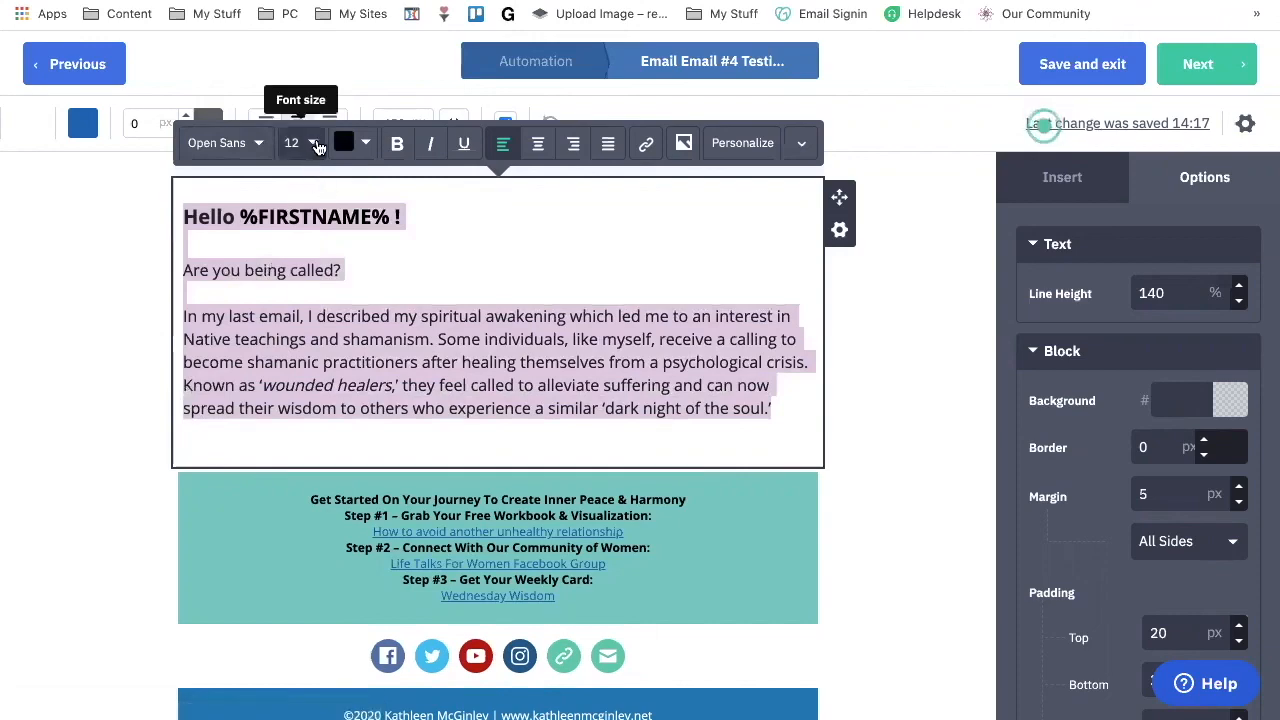
click(316, 147)
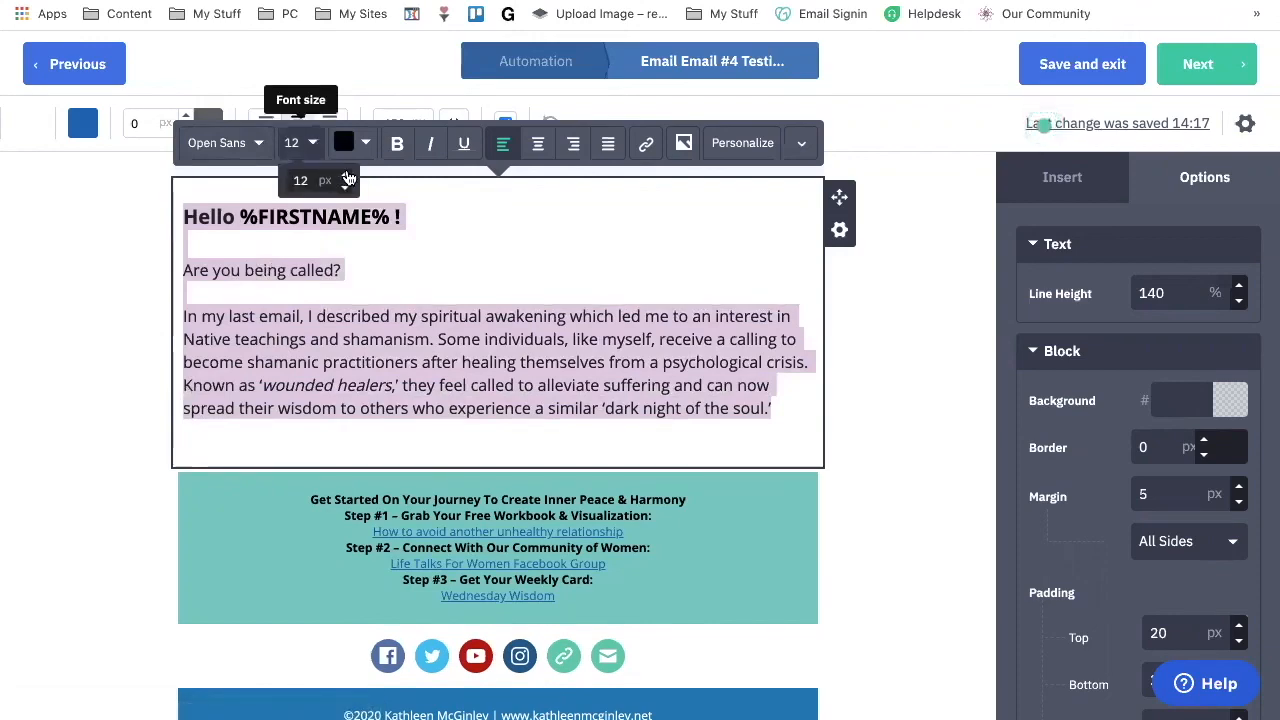
click(346, 175)
click(346, 175)
click(346, 175)
click(346, 175)
click(346, 175)
click(345, 186)
click(494, 377)
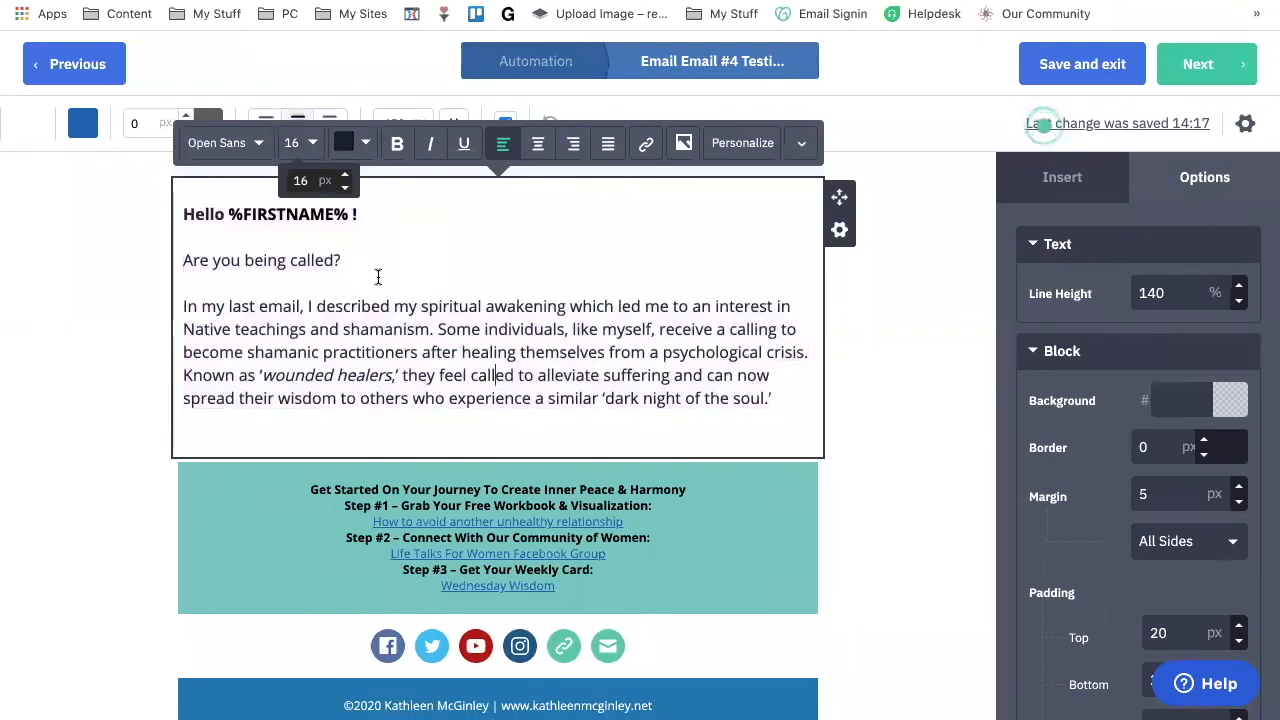
Step: Color the line "Are you being called?" with the recently used teal 6cc8c0
drag(368, 255, 181, 258)
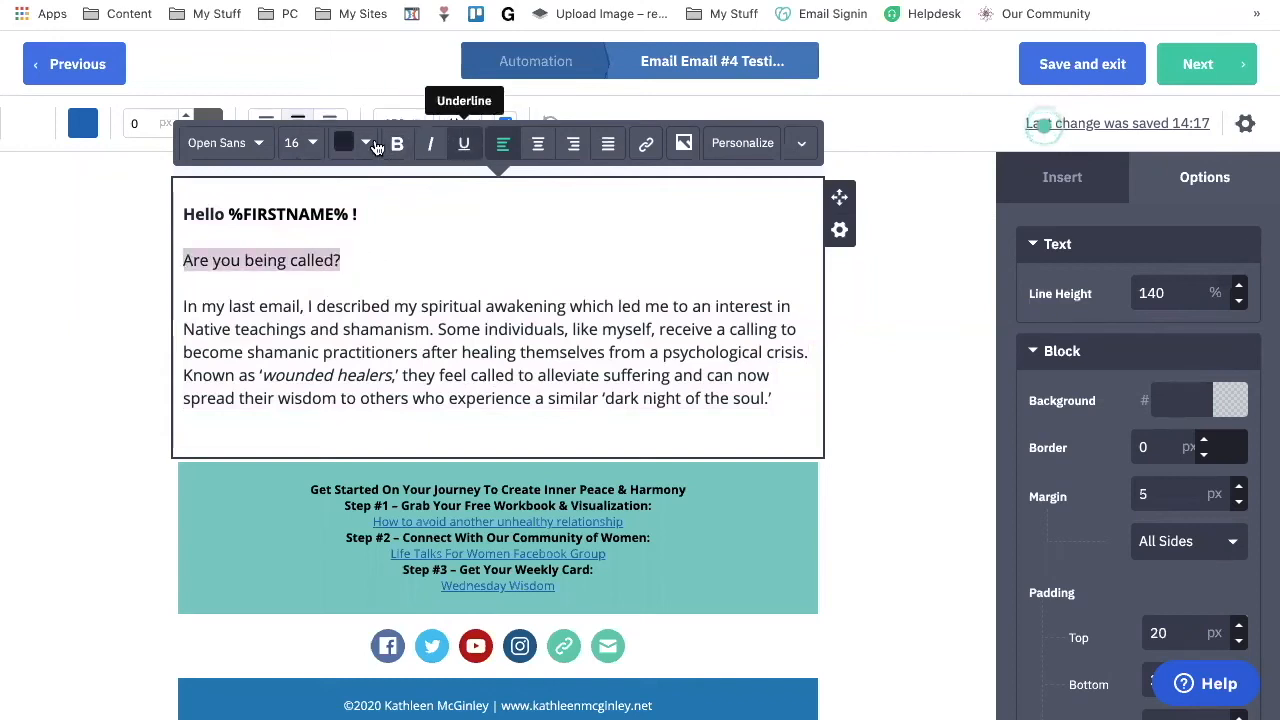
click(366, 145)
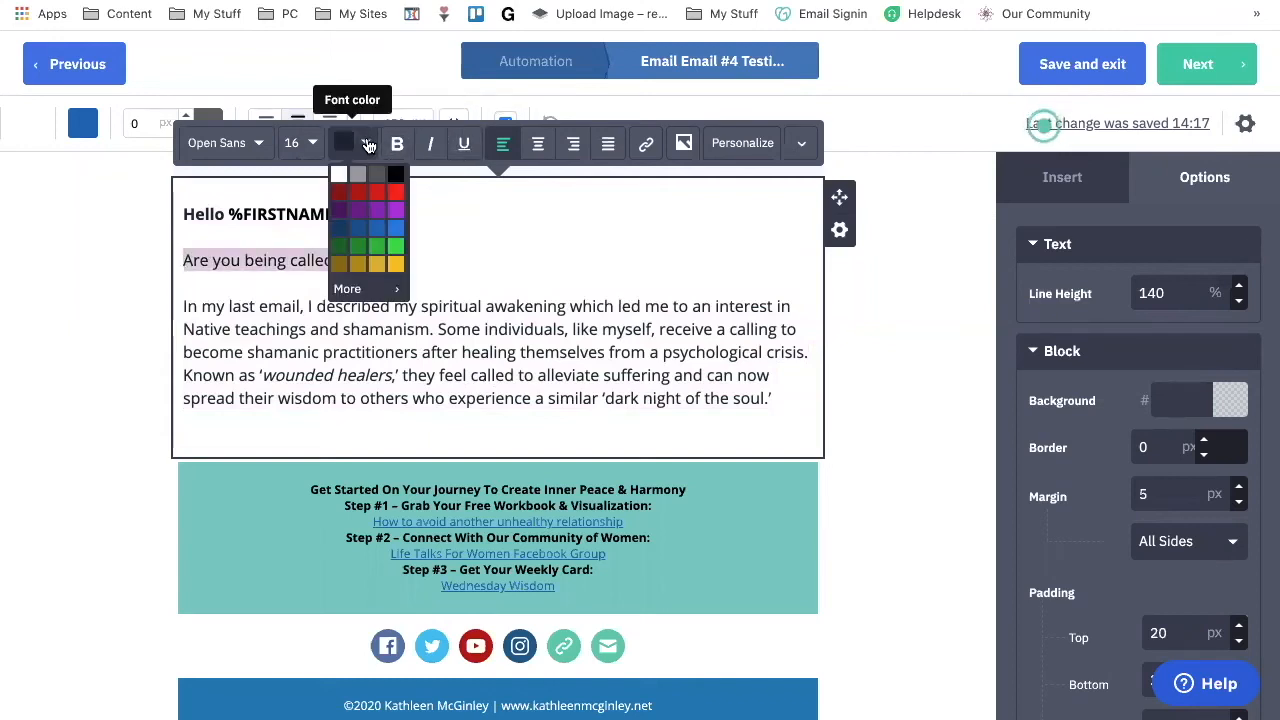
click(352, 290)
click(426, 358)
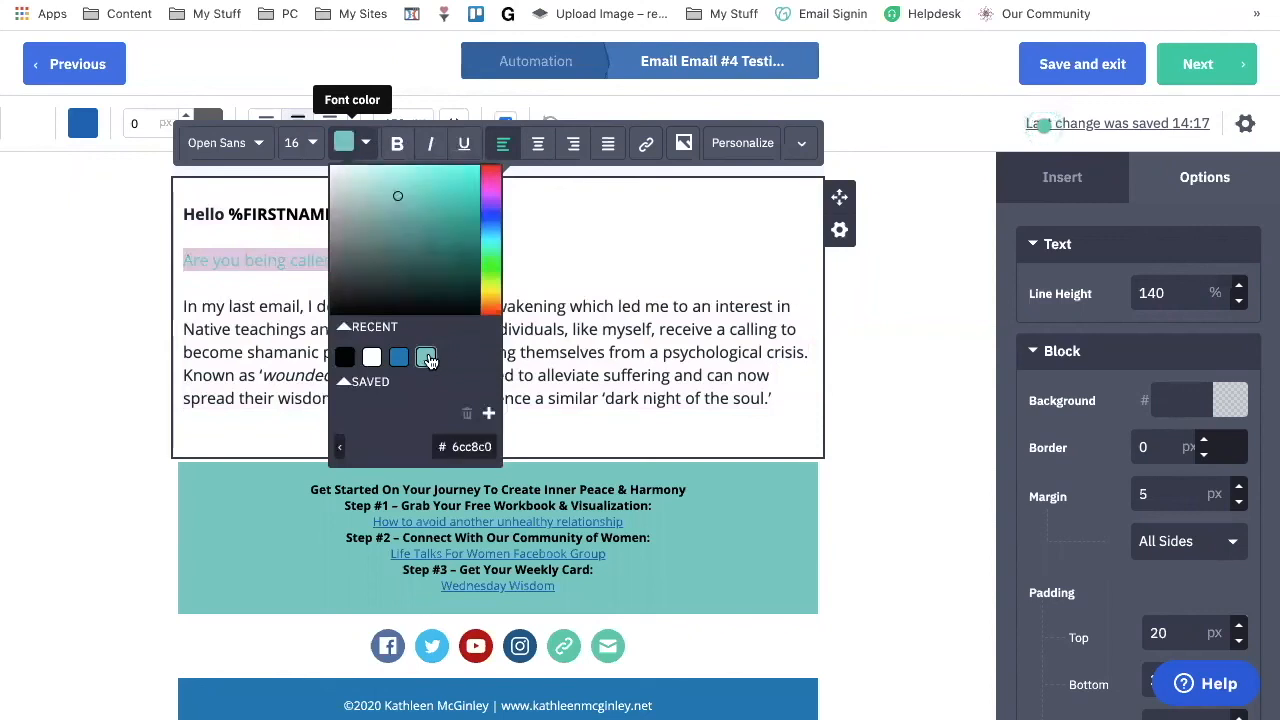
click(610, 375)
Step: Make "Are you being called?" bold, centered and 20 px in size
drag(352, 262, 180, 262)
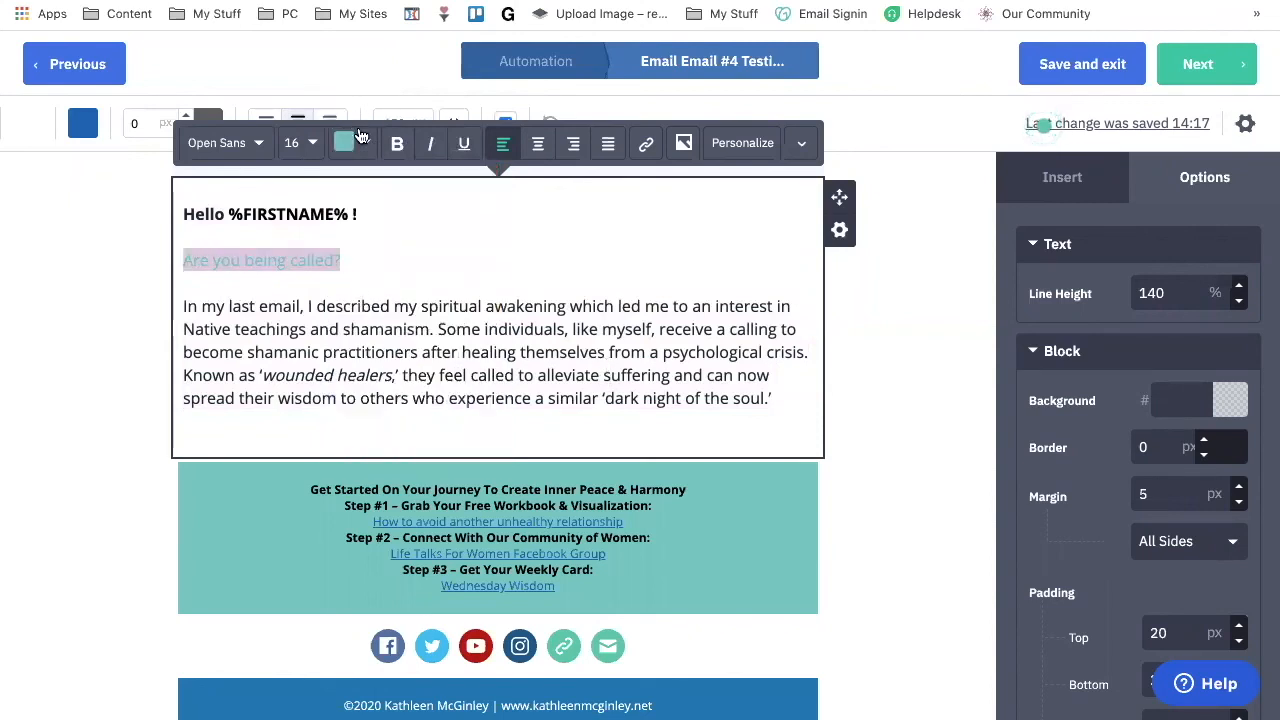
click(398, 145)
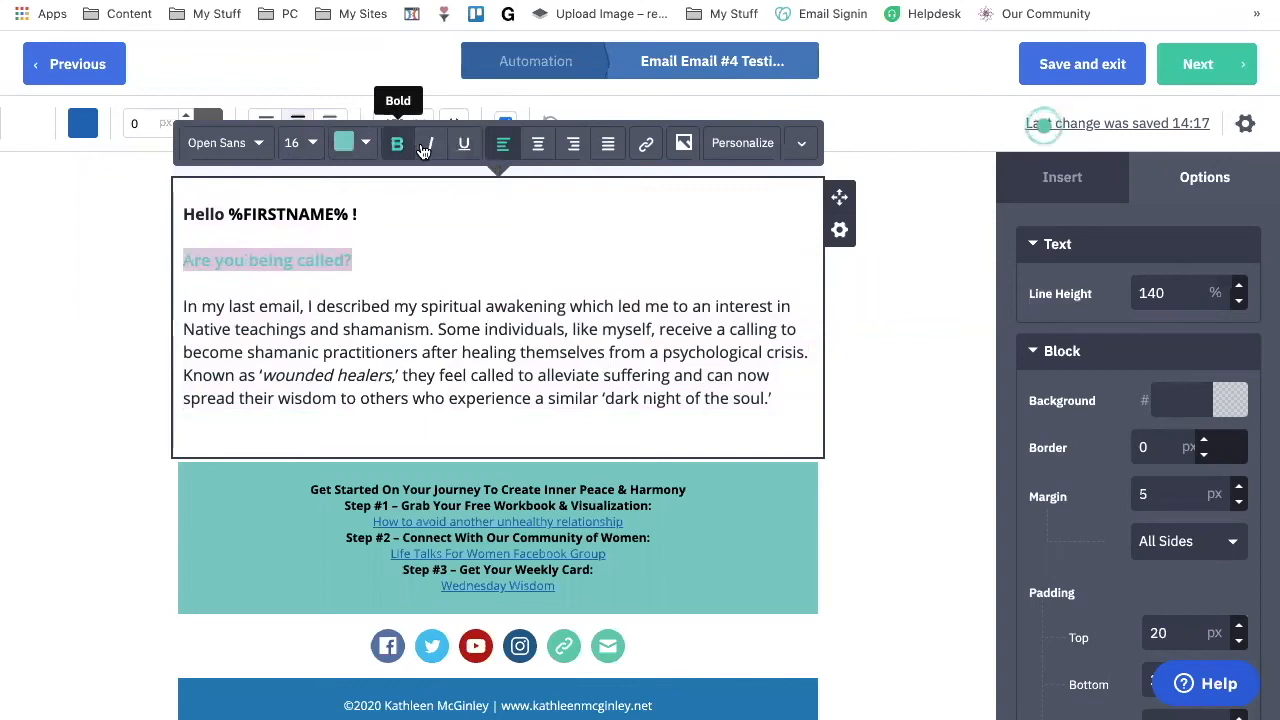
click(539, 155)
click(316, 150)
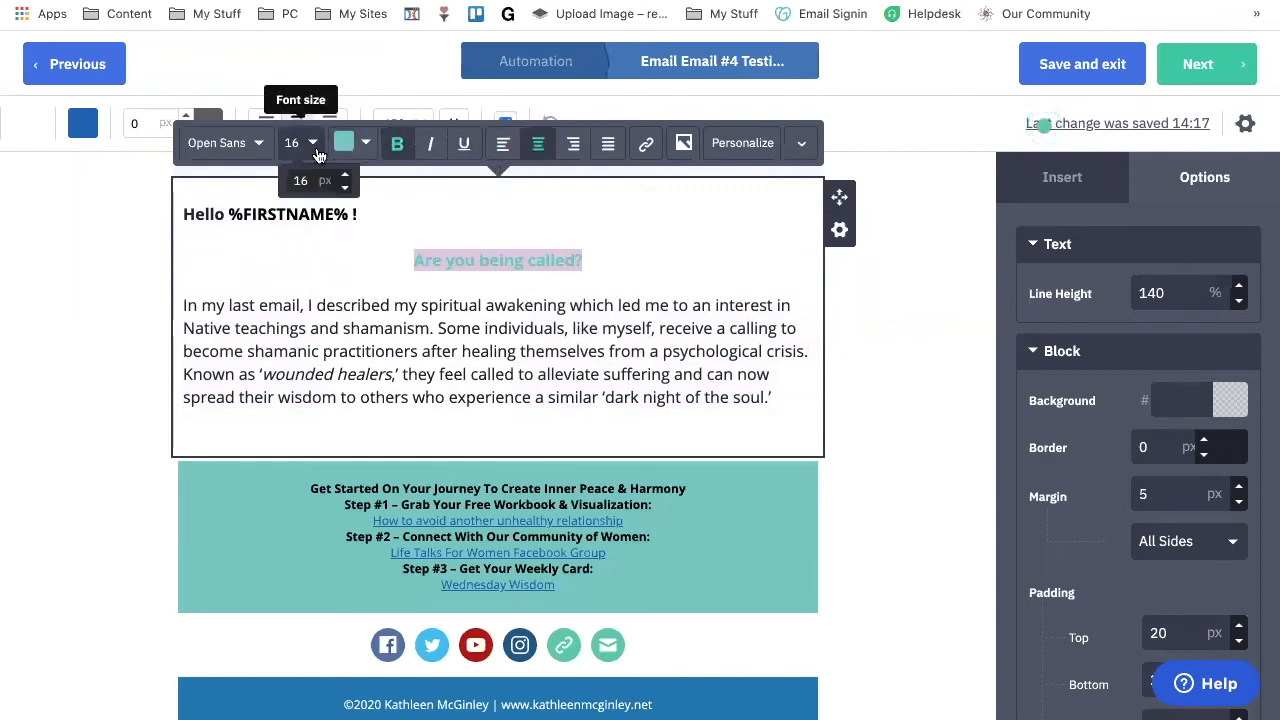
click(345, 176)
click(345, 176)
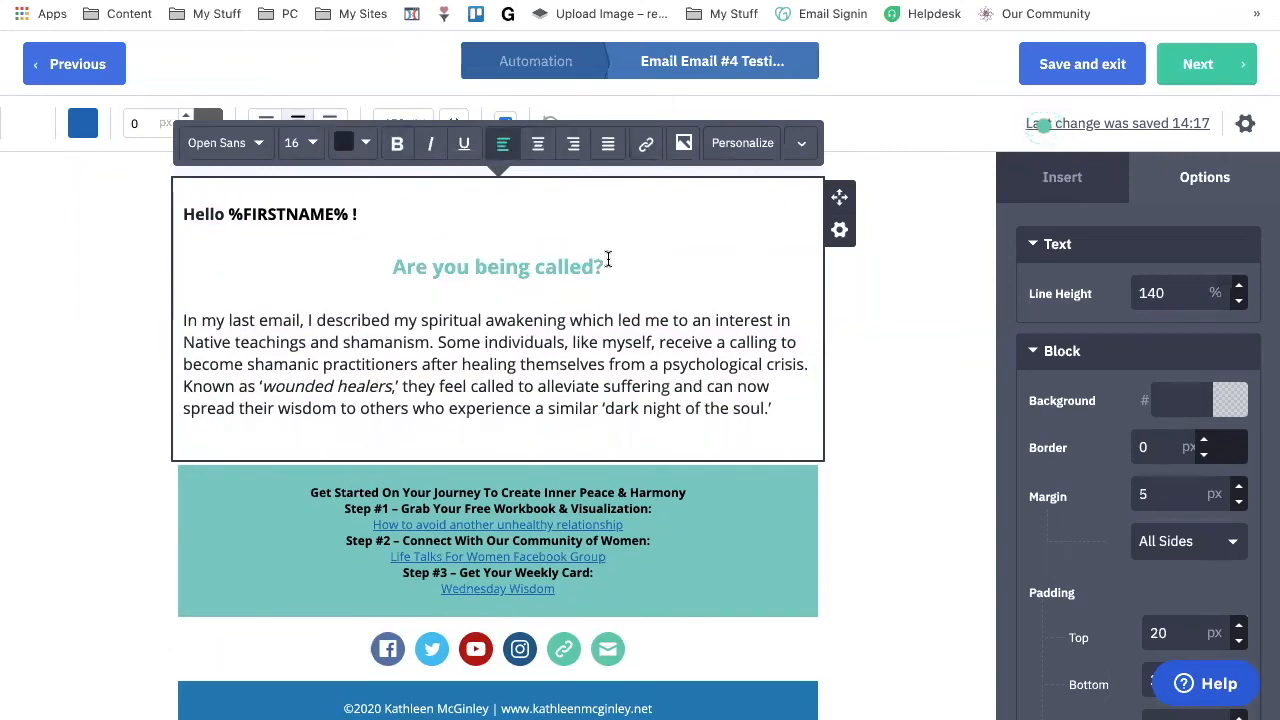
drag(608, 261, 393, 260)
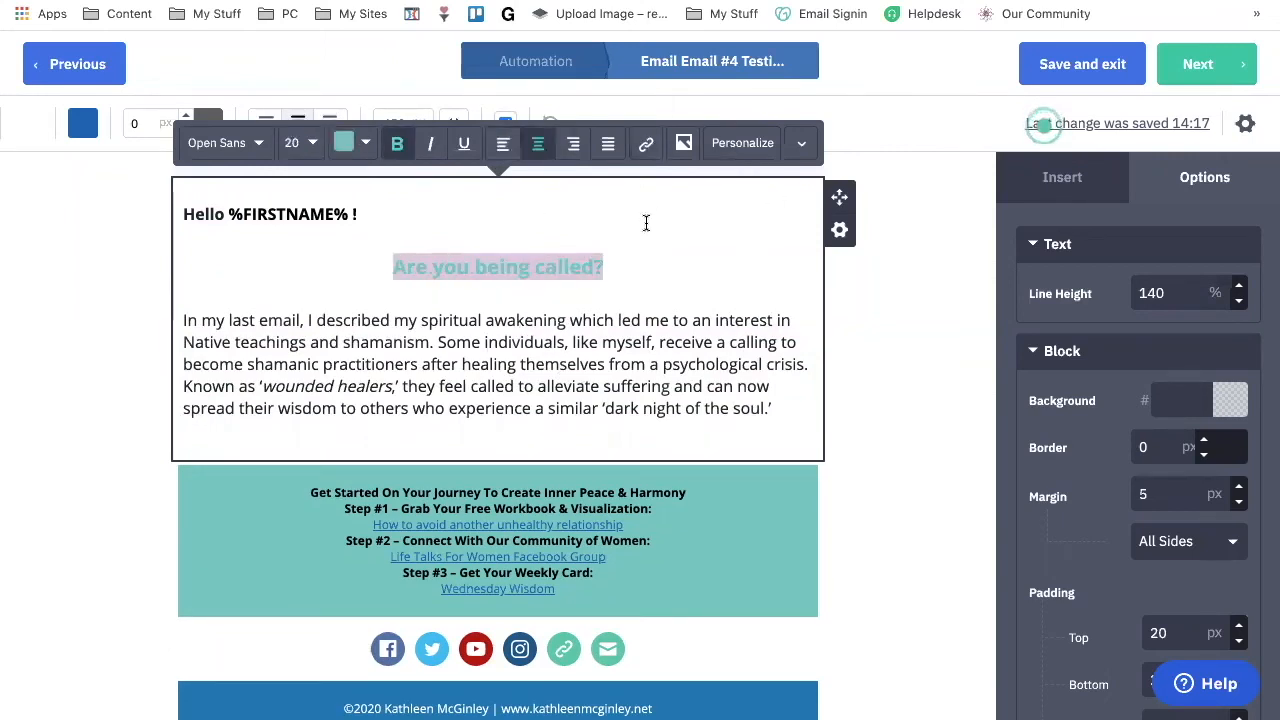
click(647, 146)
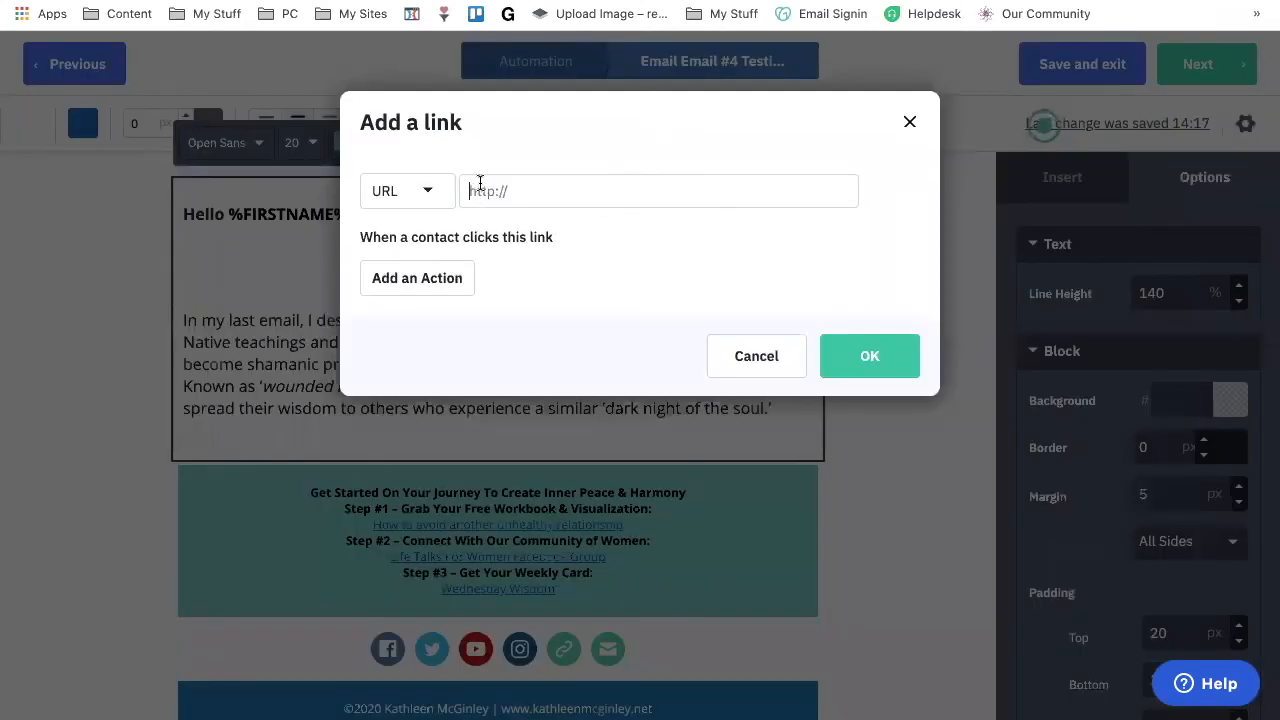
text(www.jenaharris.com)
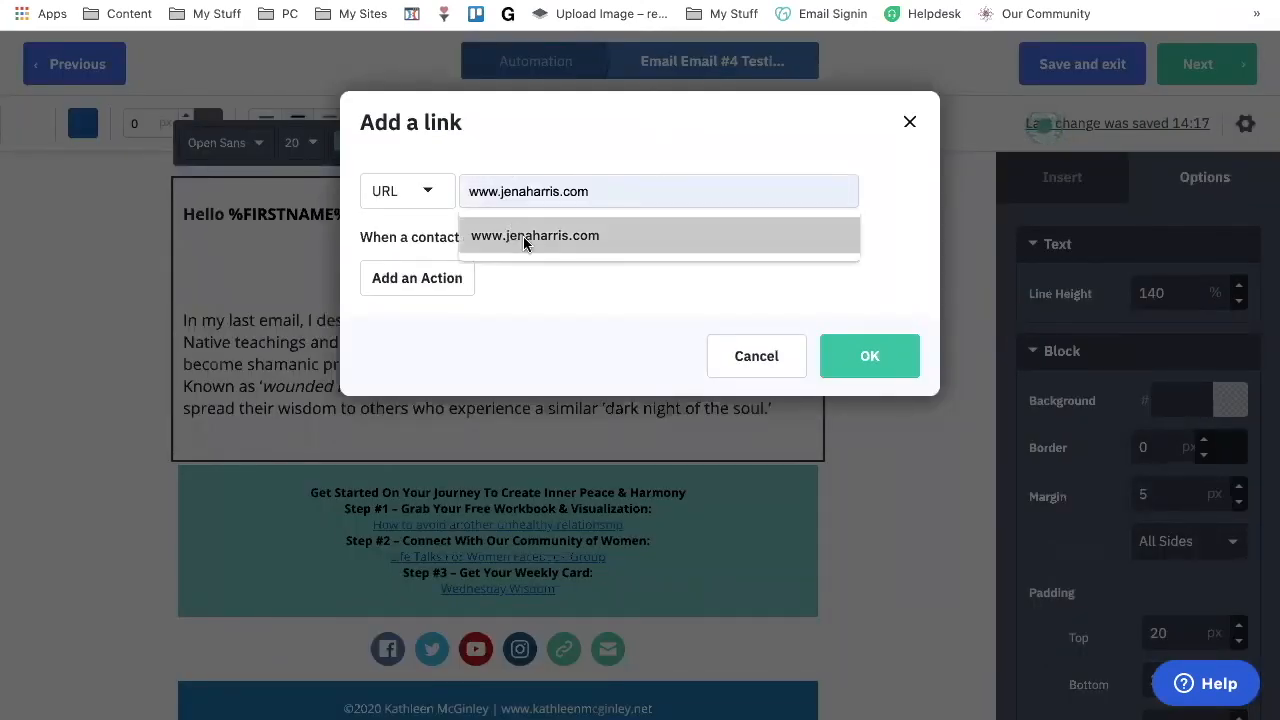
click(523, 236)
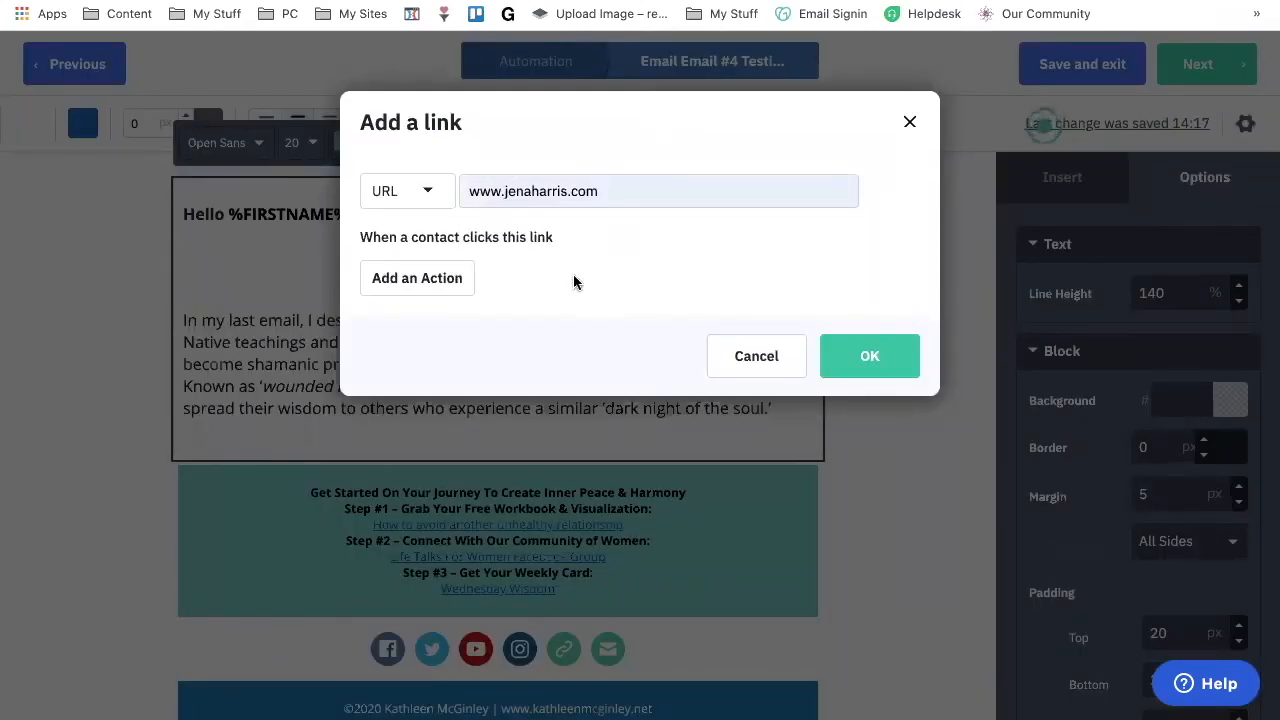
click(750, 352)
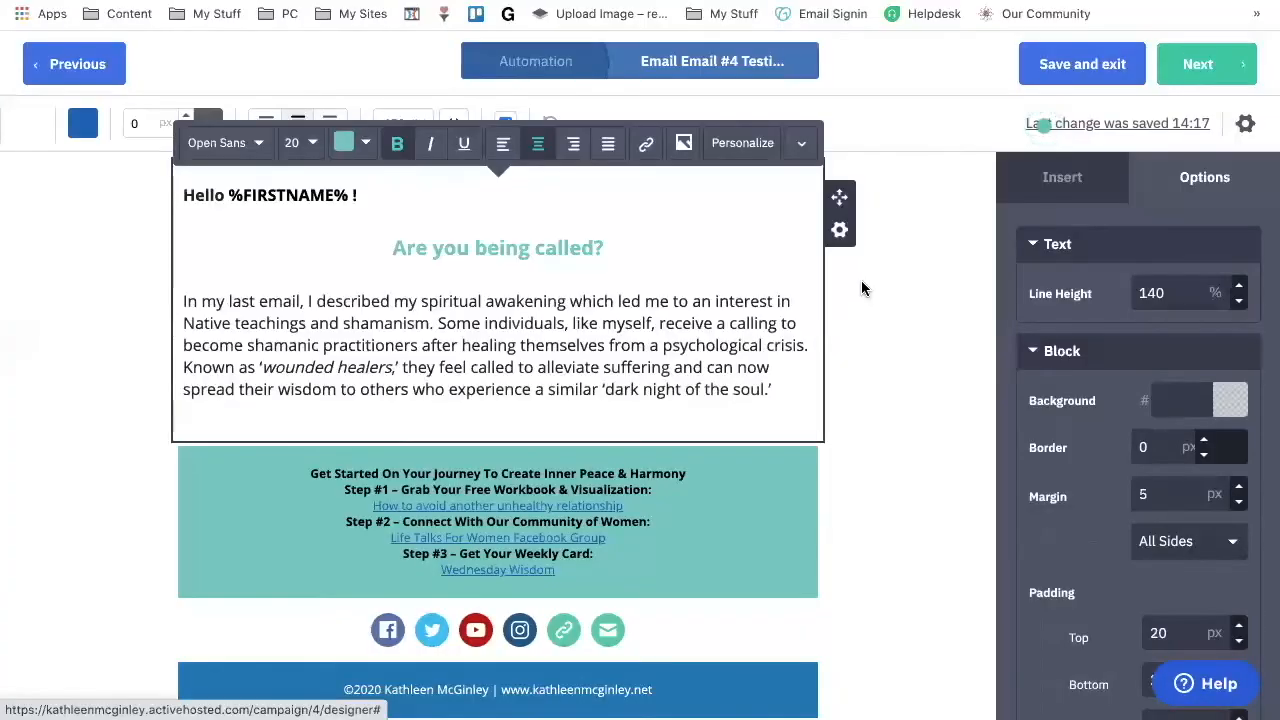
Step: Duplicate the main text block containing the greeting, heading and paragraph
click(840, 231)
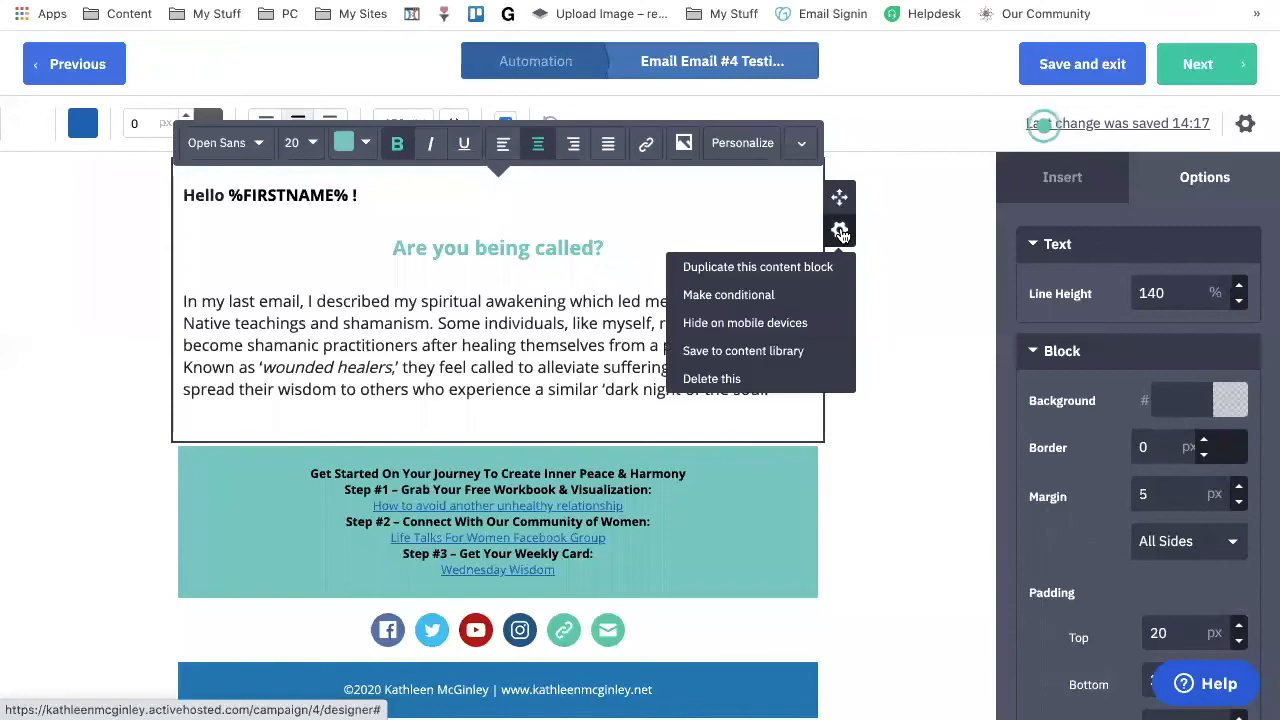
click(809, 268)
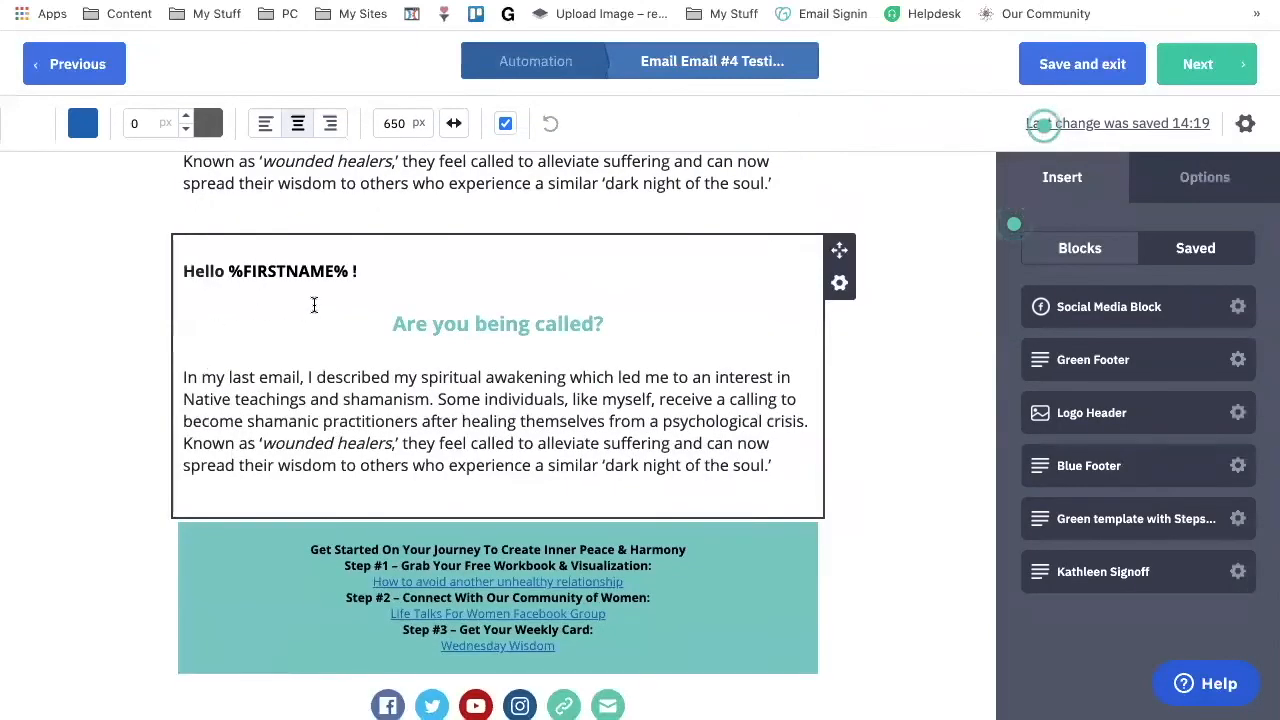
Step: Delete the "Hello %FIRSTNAME% !" greeting from the duplicated text block
drag(357, 272, 201, 248)
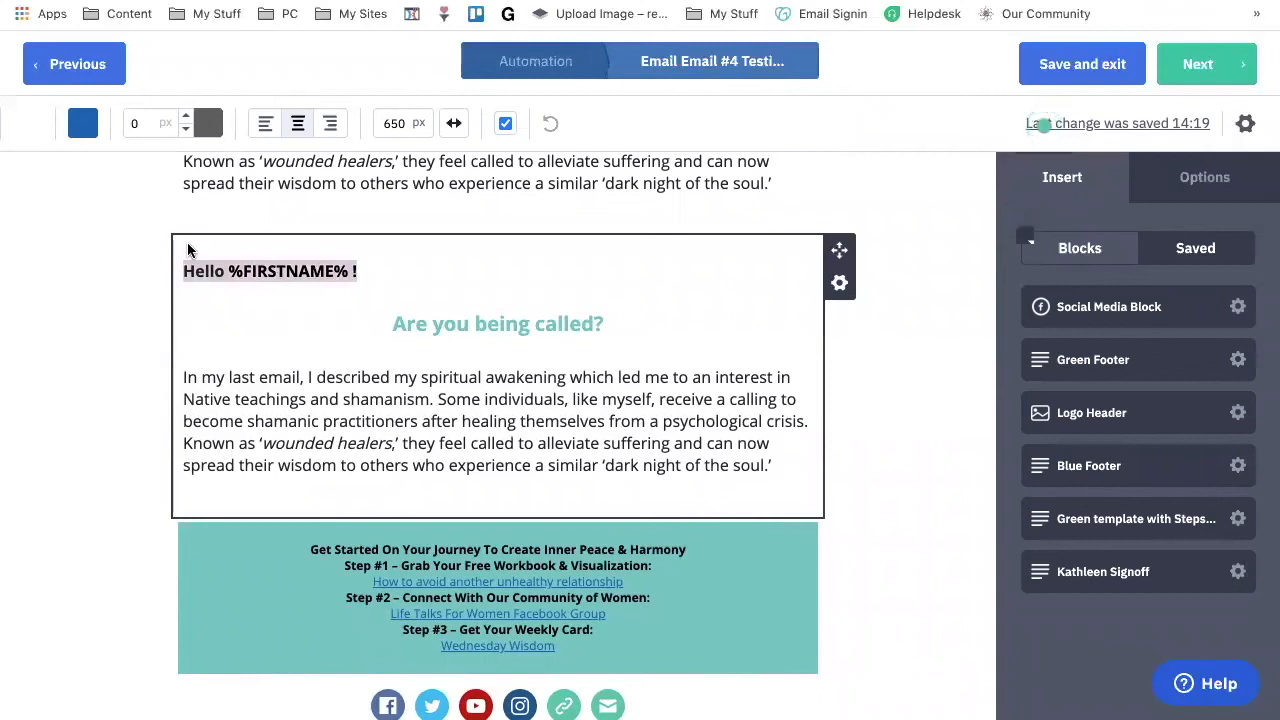
key(BackSpace)
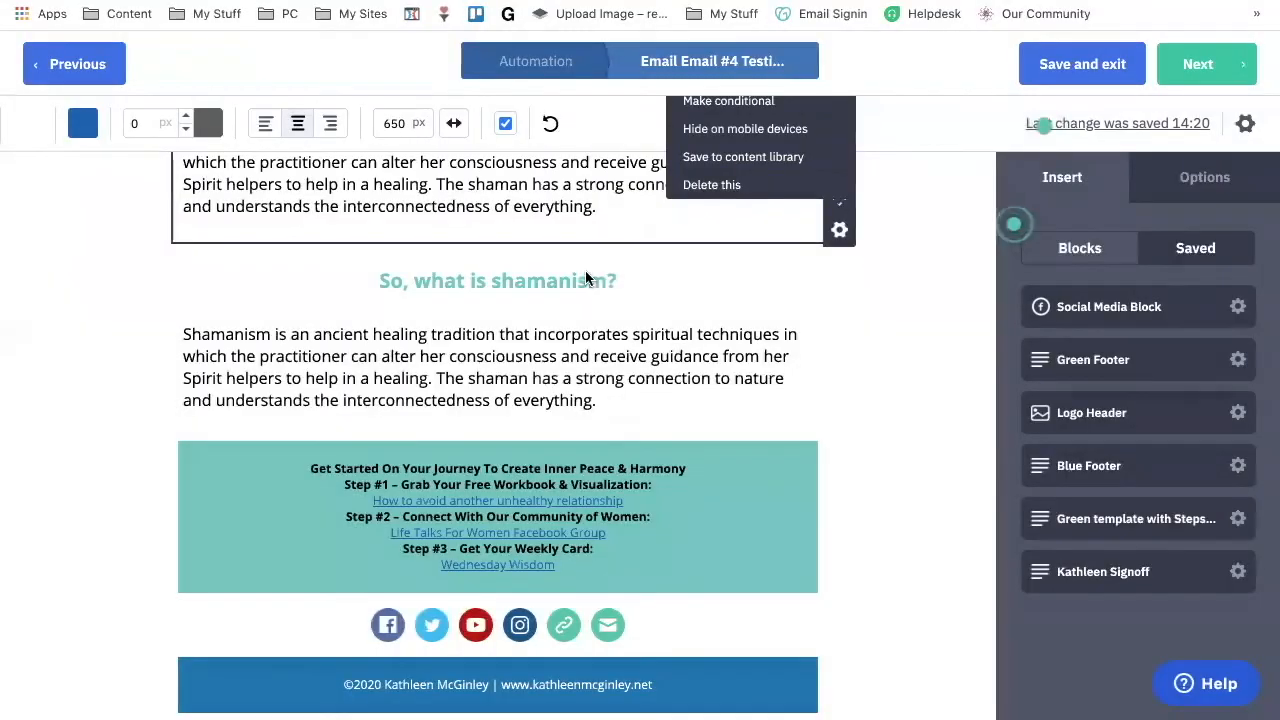
Step: Change the heading of the lower duplicated "So, what is shamanism?" block to "What do I do?"
click(607, 280)
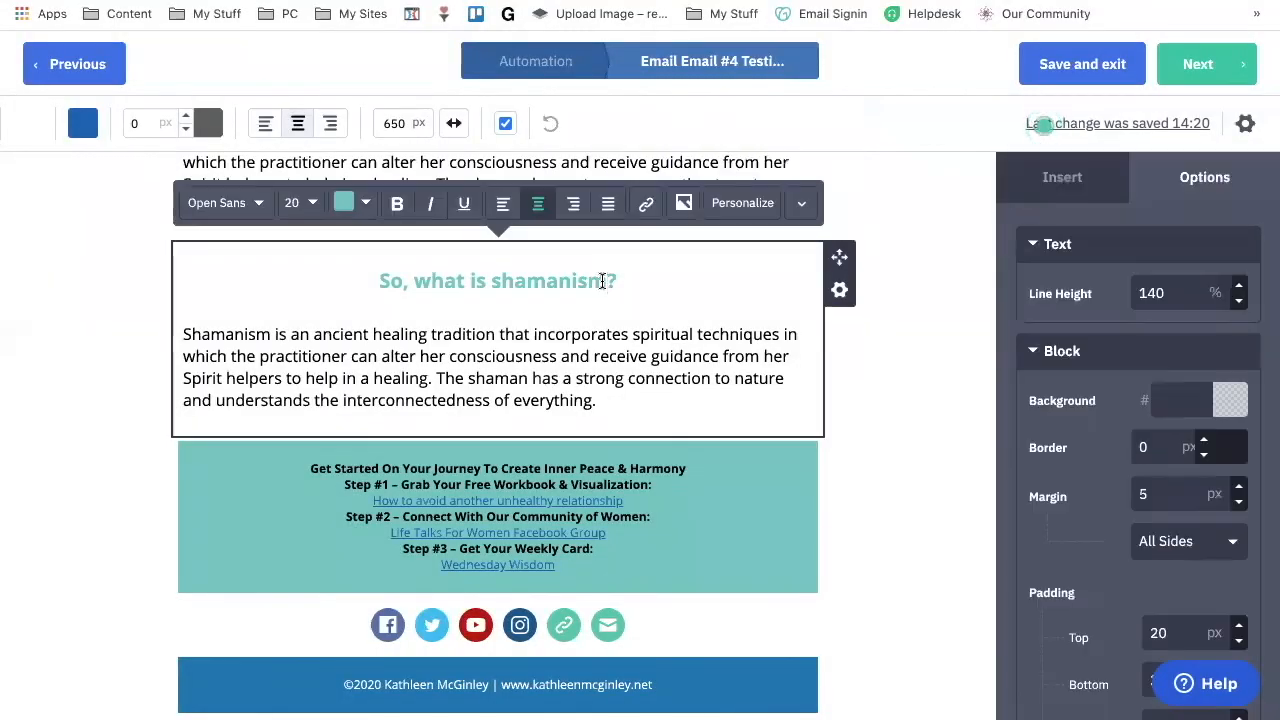
drag(614, 282, 416, 281)
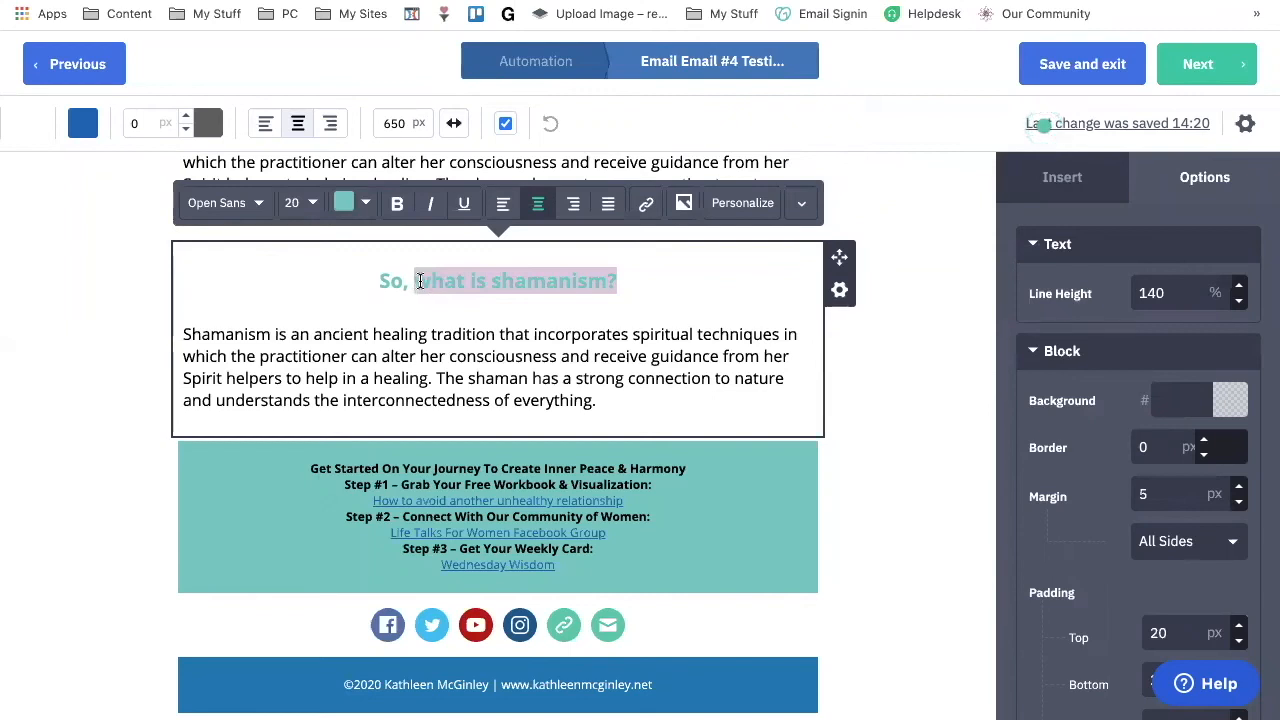
text(What do I do?)
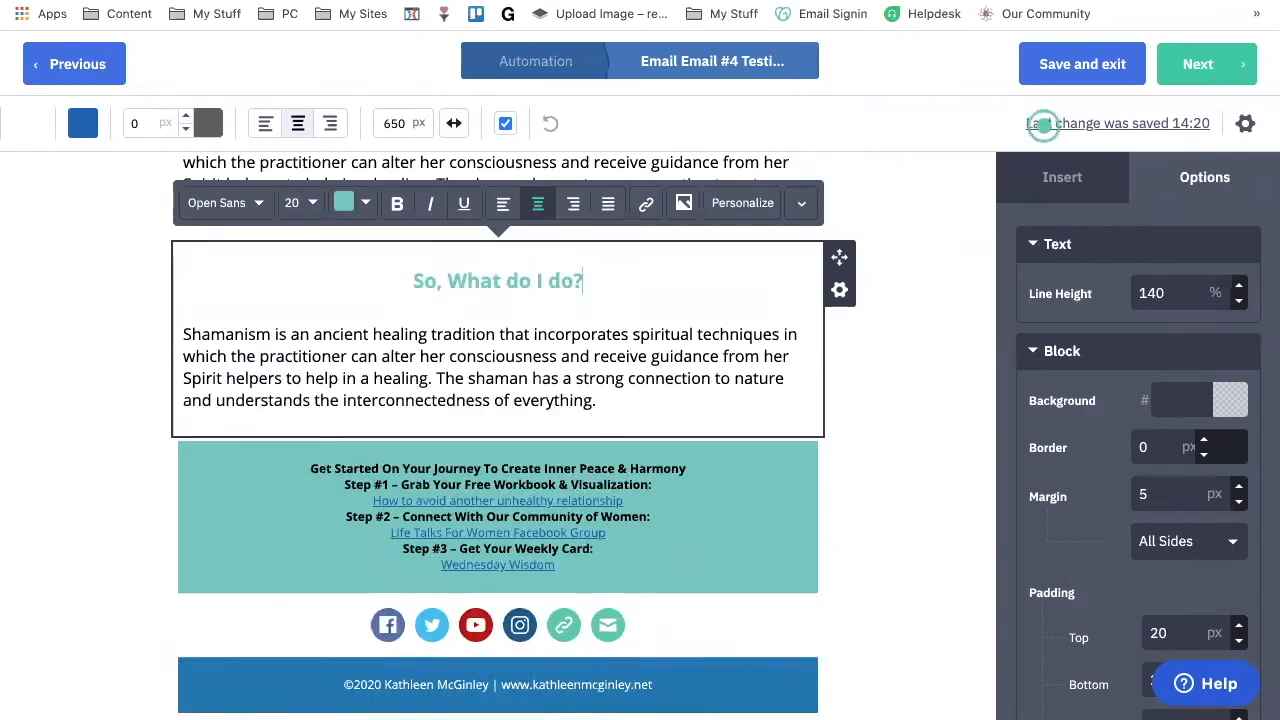
drag(452, 283, 396, 281)
key(BackSpace)
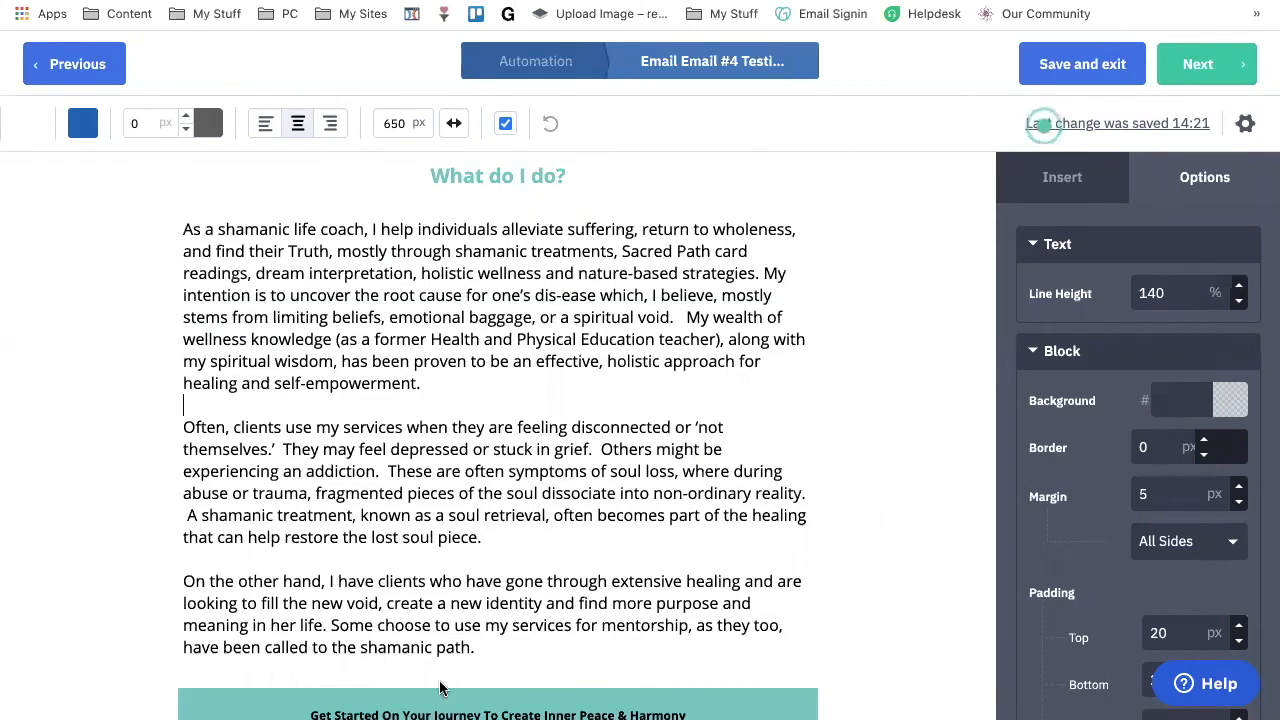
Step: Try center, right and left alignment on the three paragraphs under "What do I do?", and finish with them justified
drag(440, 678, 179, 228)
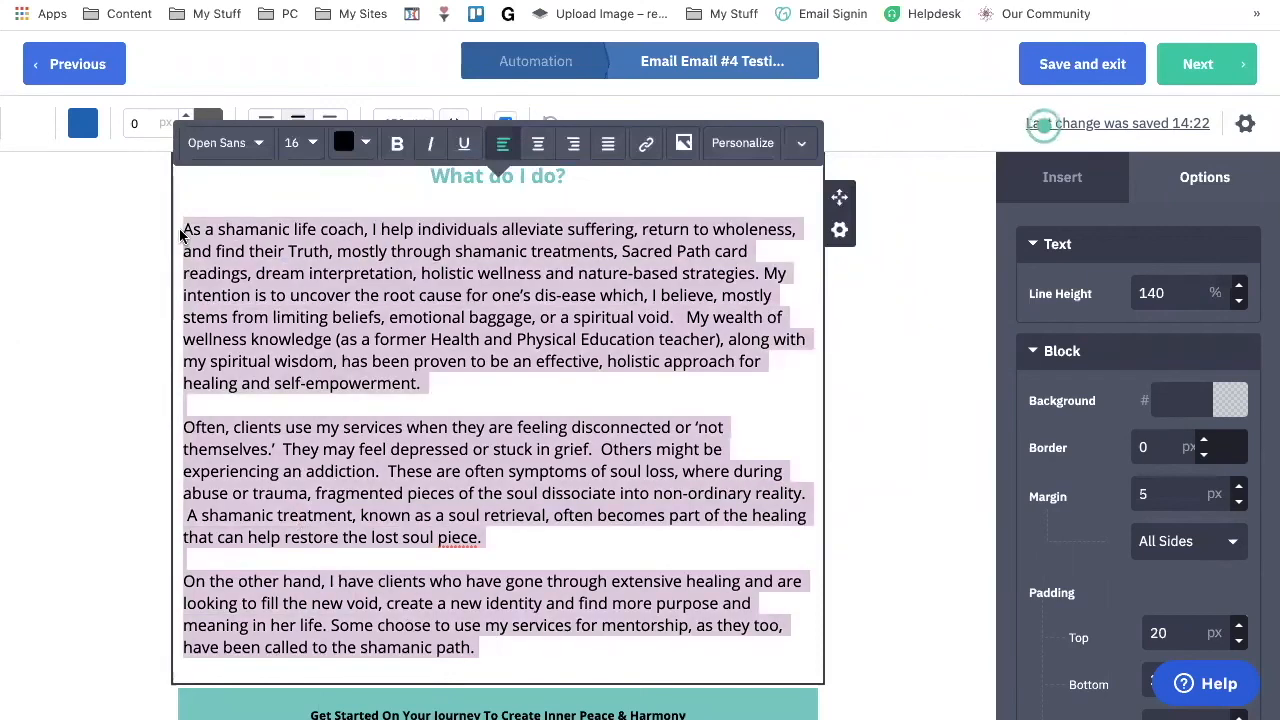
click(538, 145)
click(571, 145)
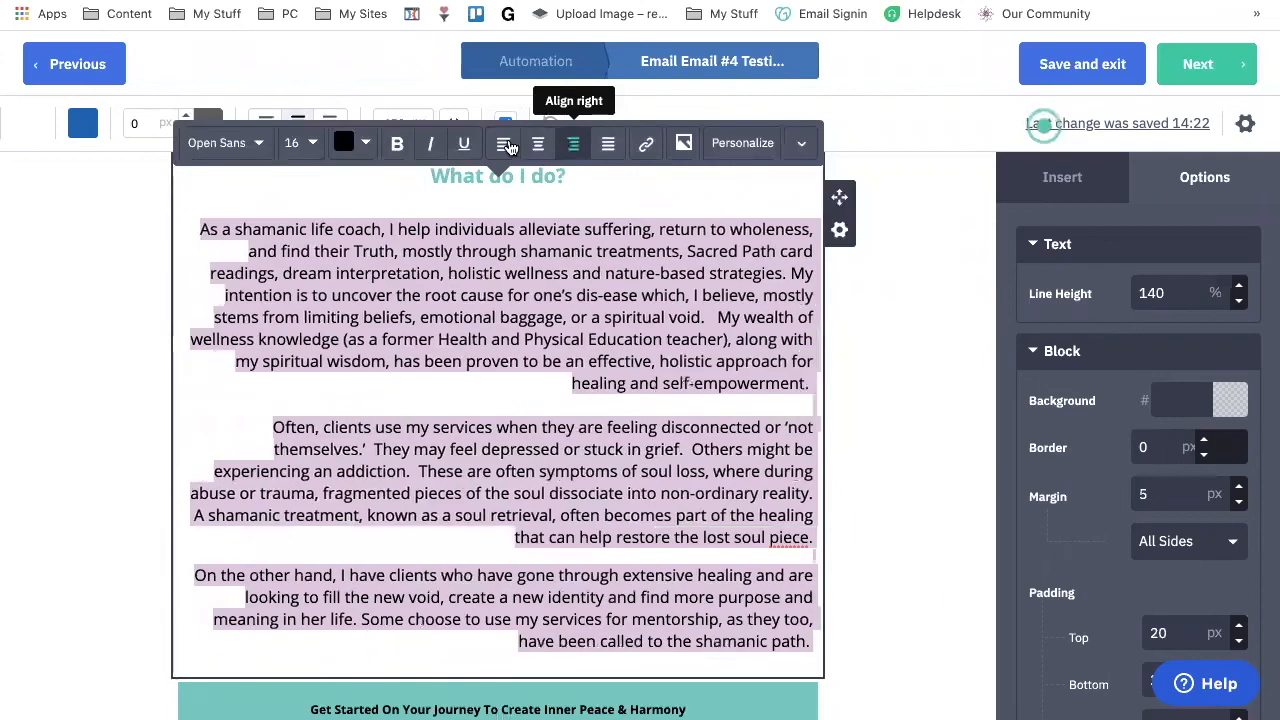
click(505, 147)
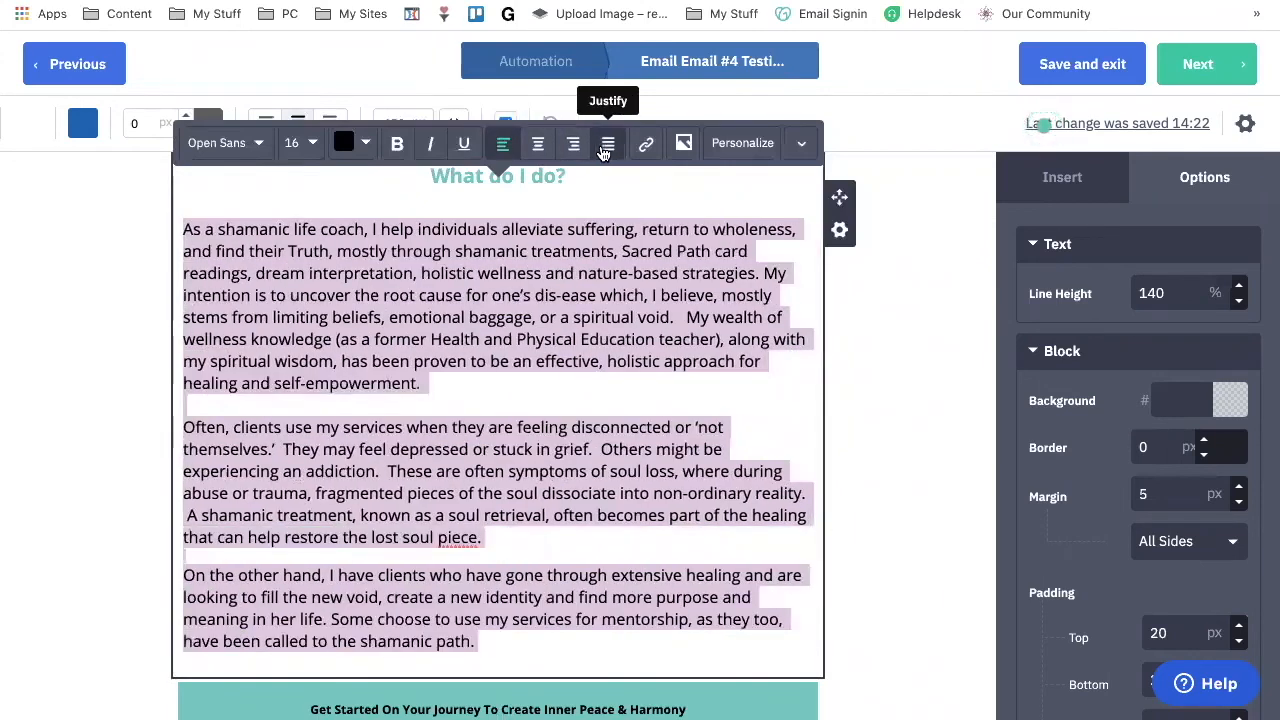
click(606, 147)
click(755, 339)
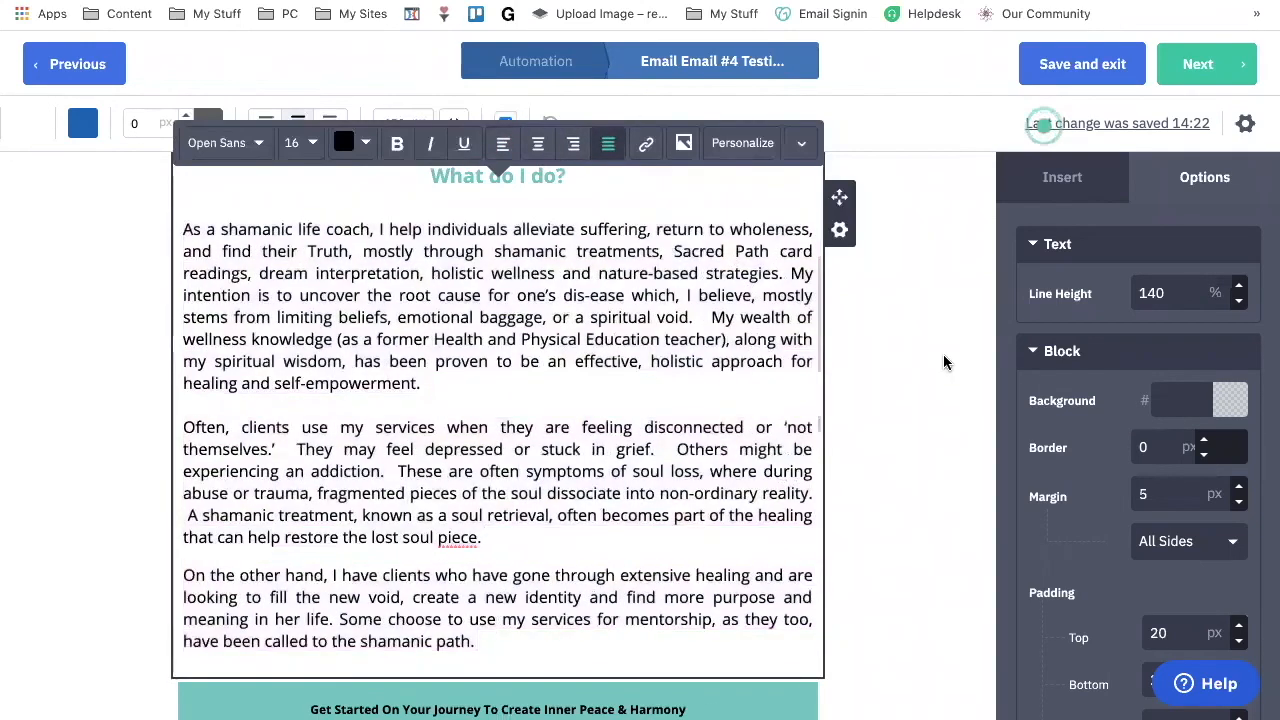
Step: Justify the paragraph under the heading "So, what is shamanism?"
scroll(945, 362, up, 3)
scroll(945, 362, up, 2)
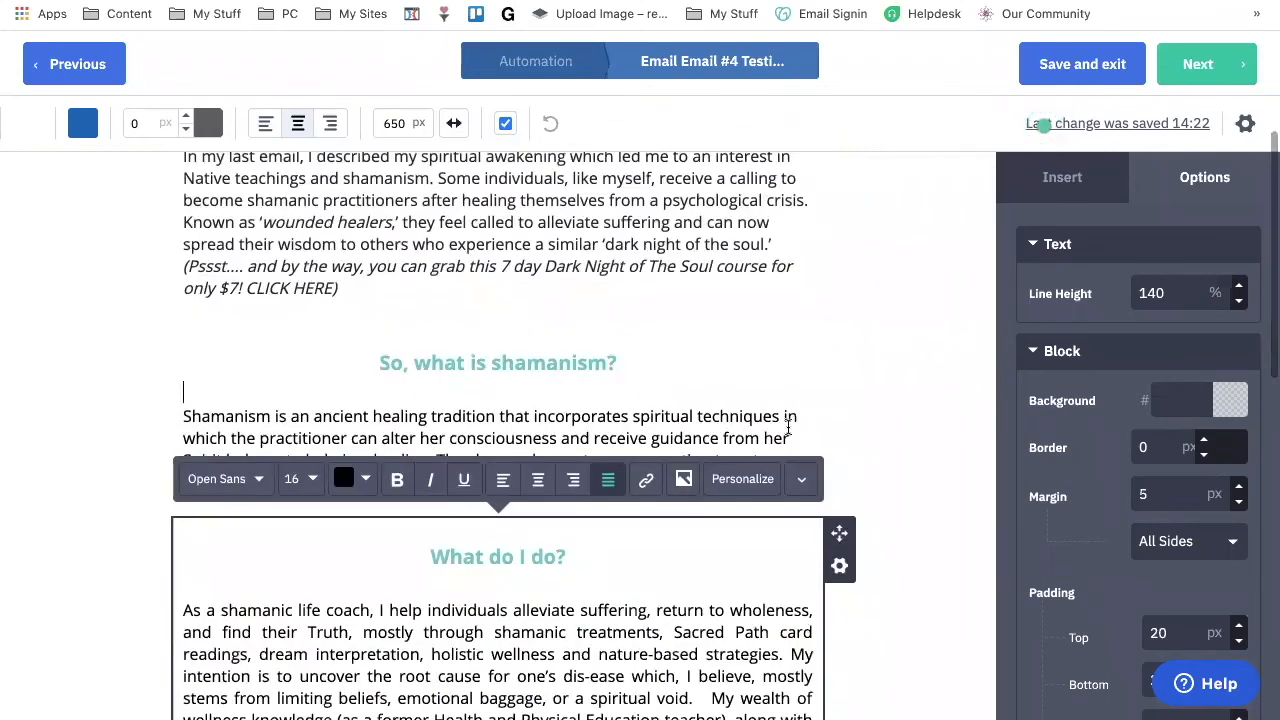
click(788, 428)
drag(598, 483, 178, 416)
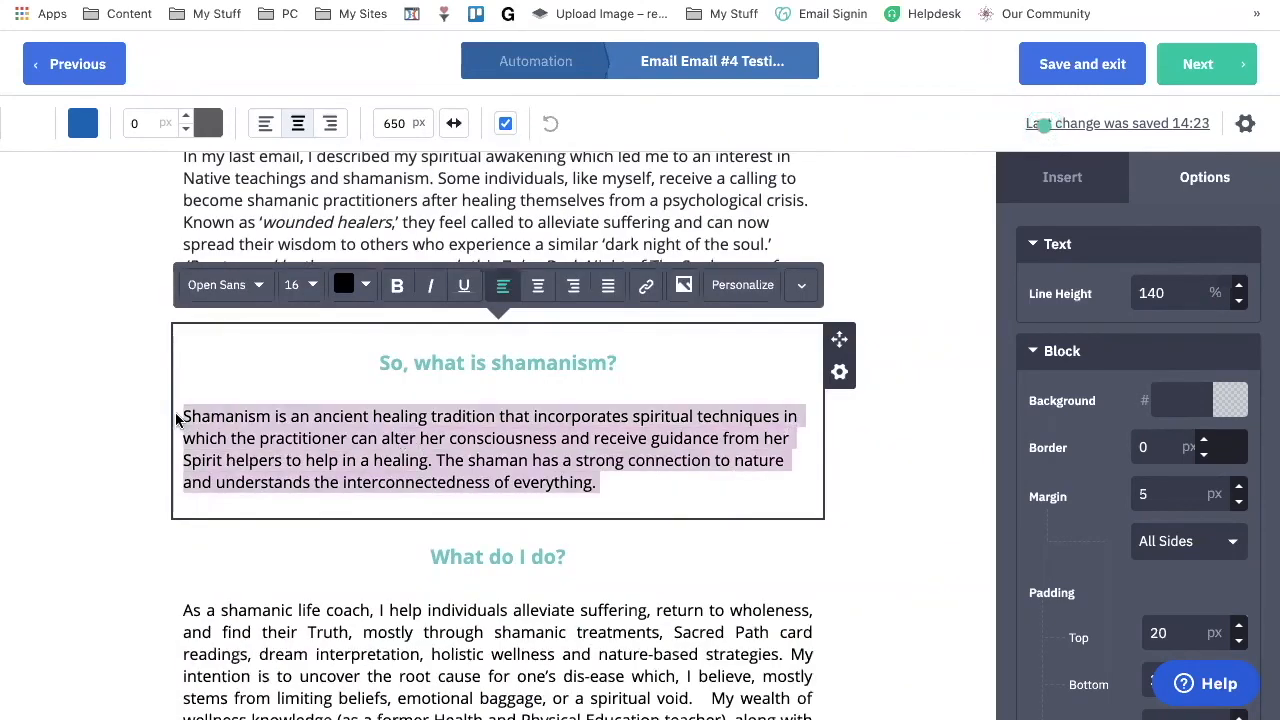
click(607, 285)
Step: Justify the text under "Are you being called?", including the italic note about the 7 day course
scroll(886, 222, up, 3)
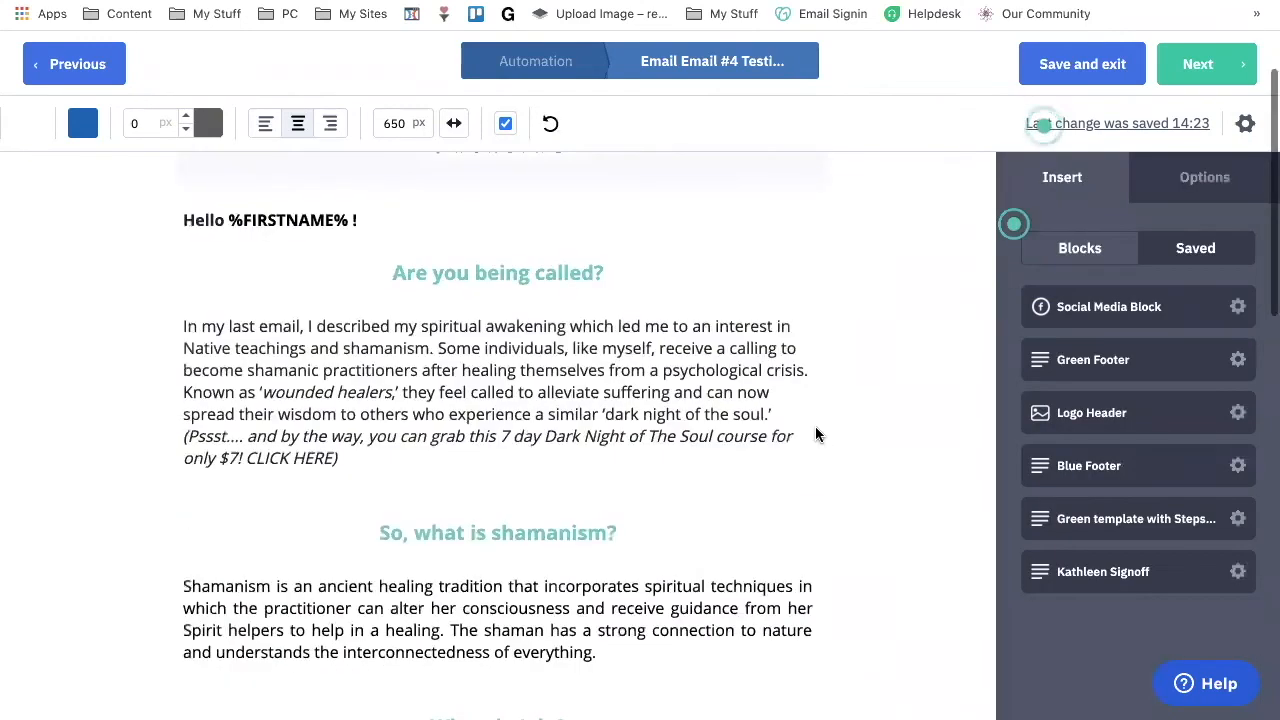
click(811, 420)
mouse_move(362, 452)
mouse_down()
mouse_move(183, 368)
mouse_move(183, 322)
mouse_move(346, 463)
mouse_up()
click(184, 324)
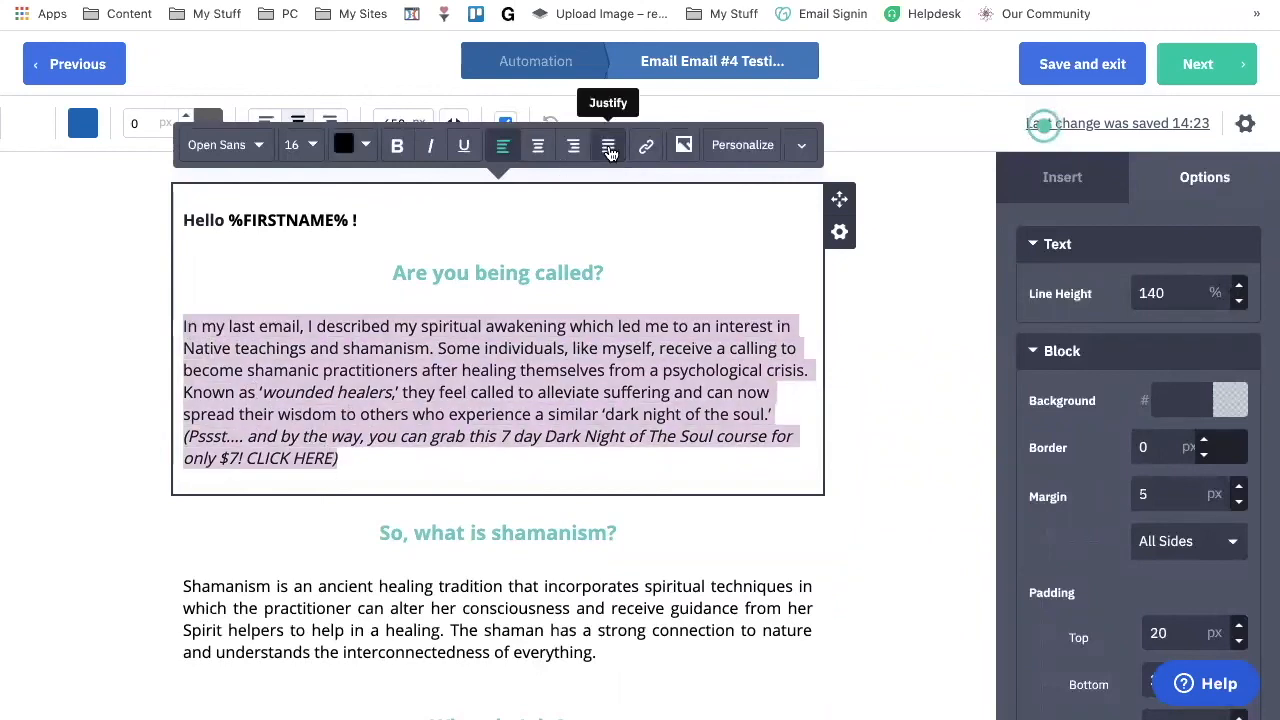
click(607, 146)
click(884, 412)
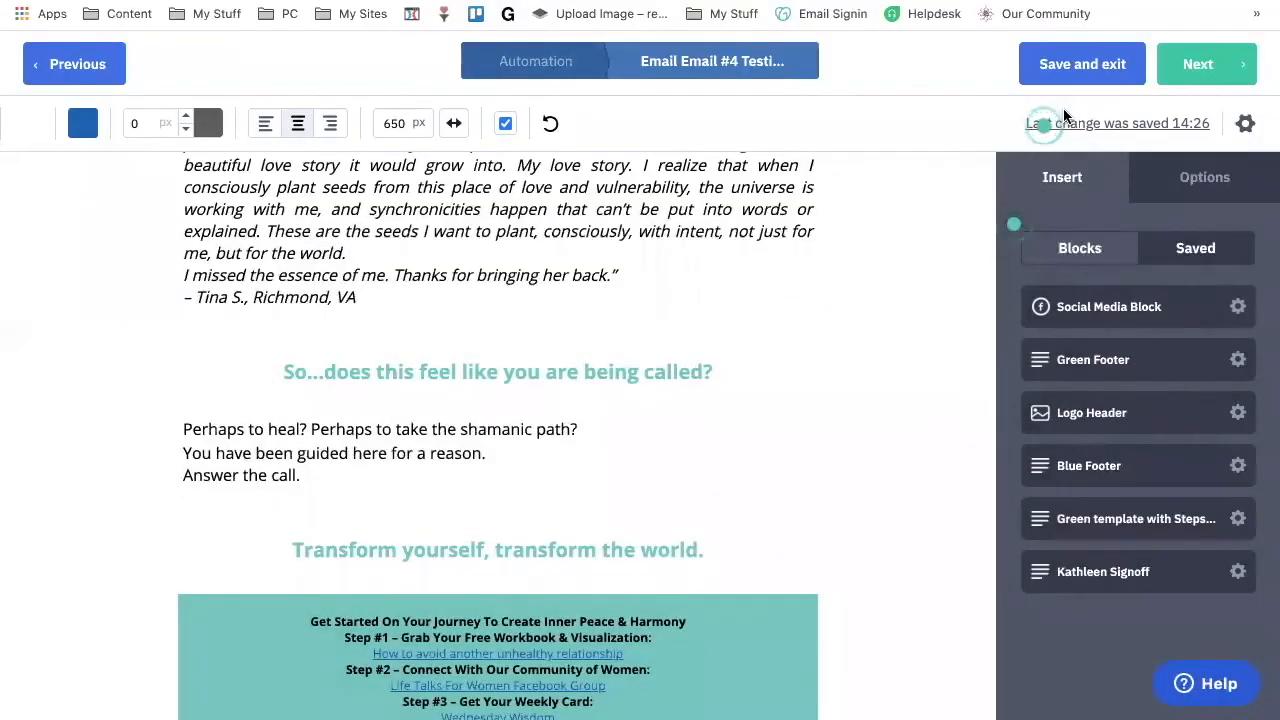
Step: Insert the saved signoff block between "Transform yourself, transform the world." and the green steps block, and review the email up to its header
scroll(591, 425, down, 1)
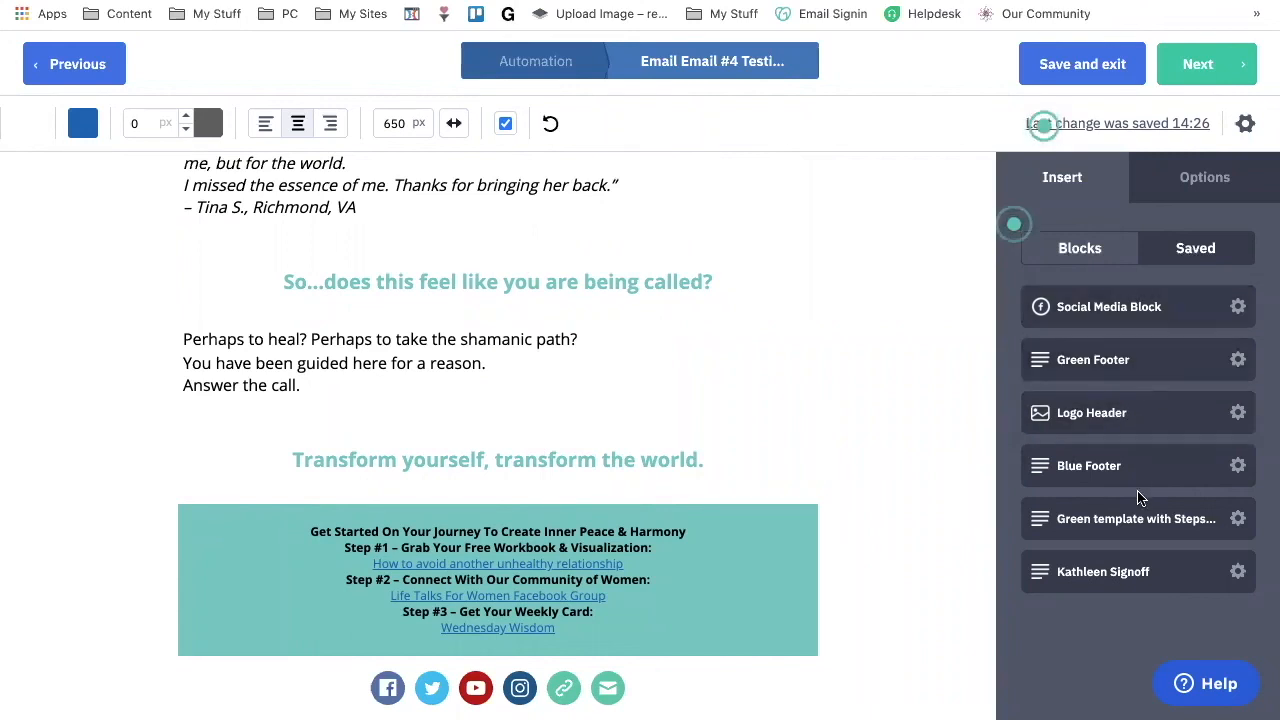
drag(1124, 573, 519, 506)
scroll(519, 506, down, 3)
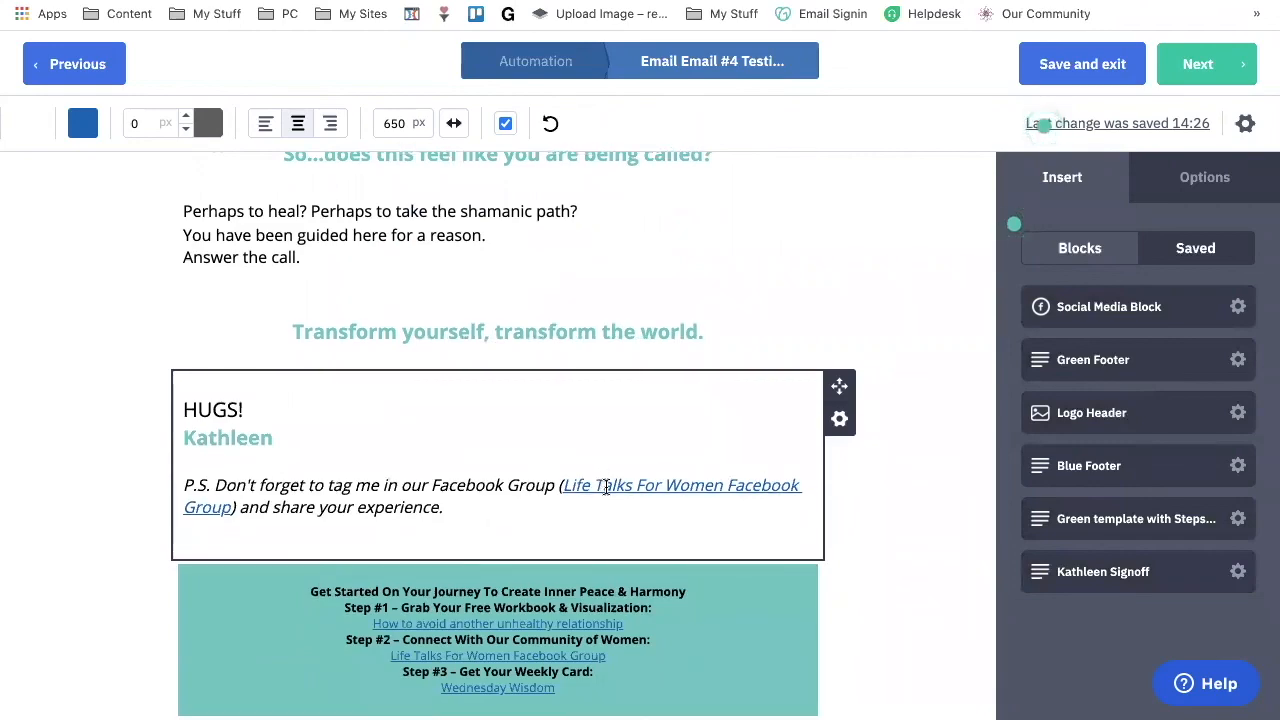
scroll(606, 487, down, 3)
scroll(873, 458, up, 1)
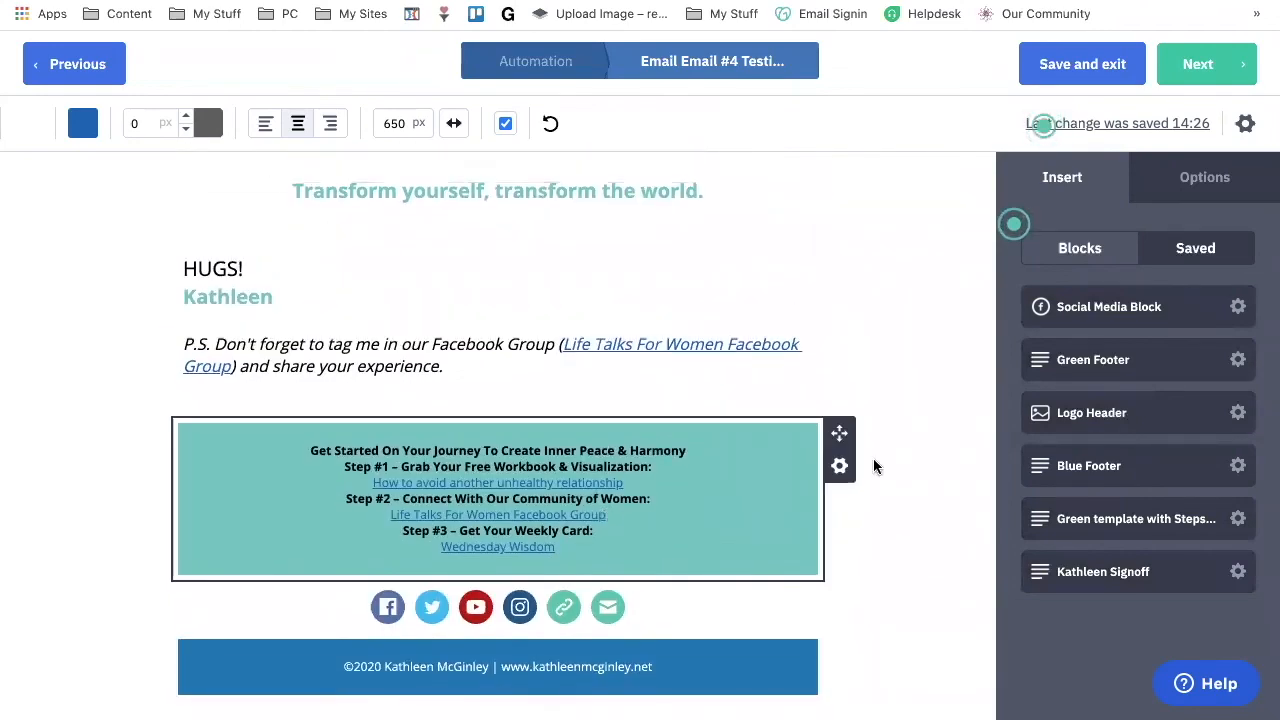
scroll(873, 458, up, 15)
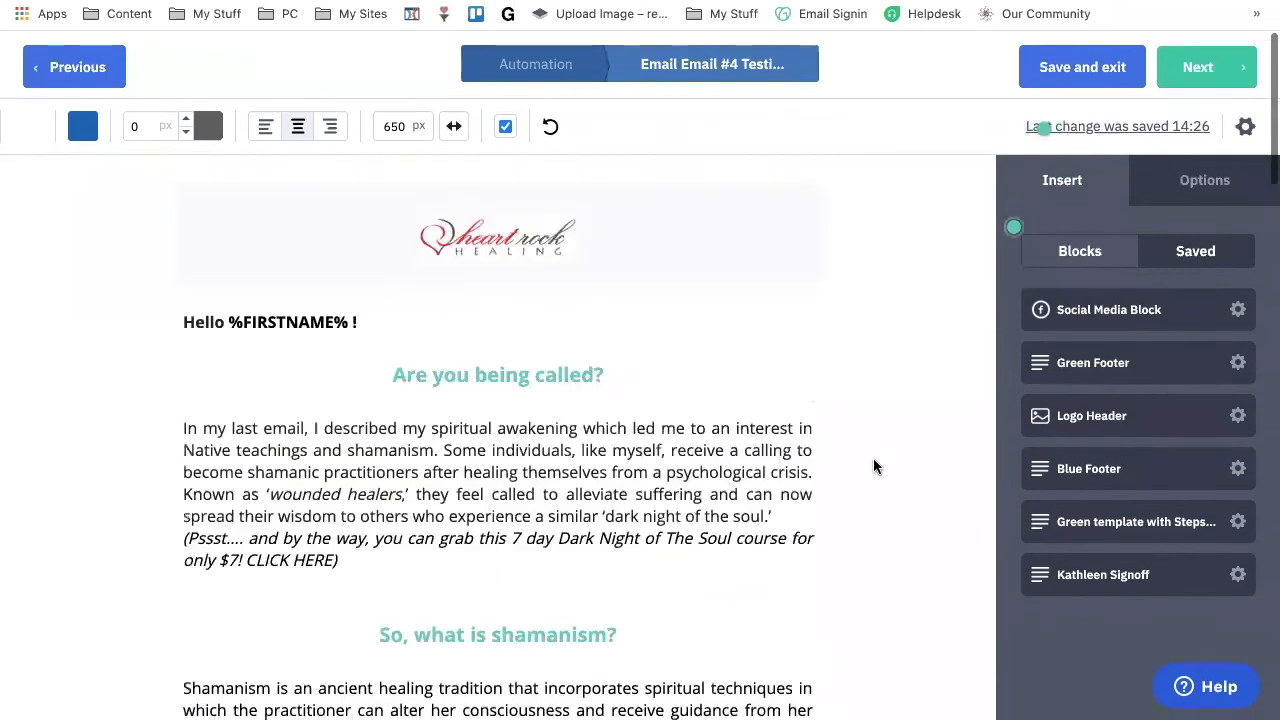